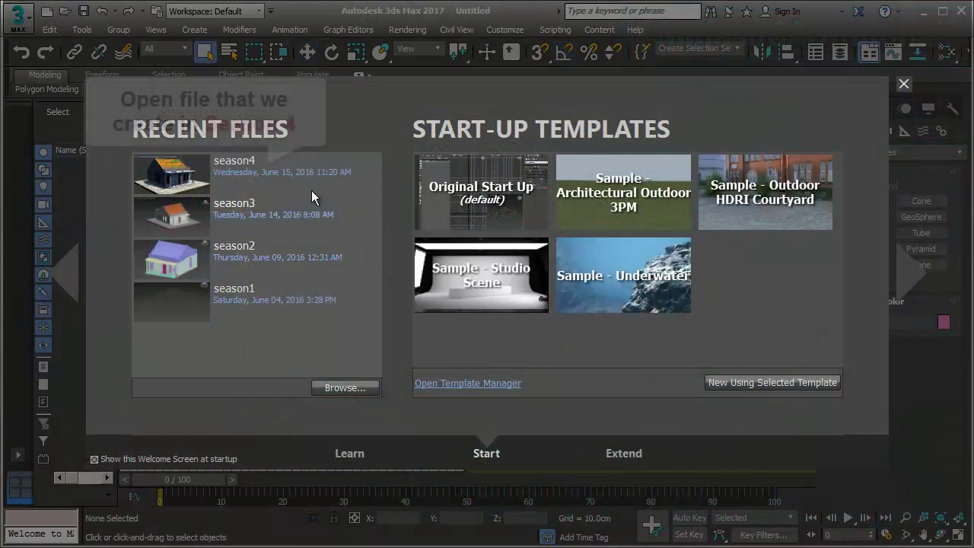
Open the season4.max house scene from the Welcome Screen's recent files.
click(243, 169)
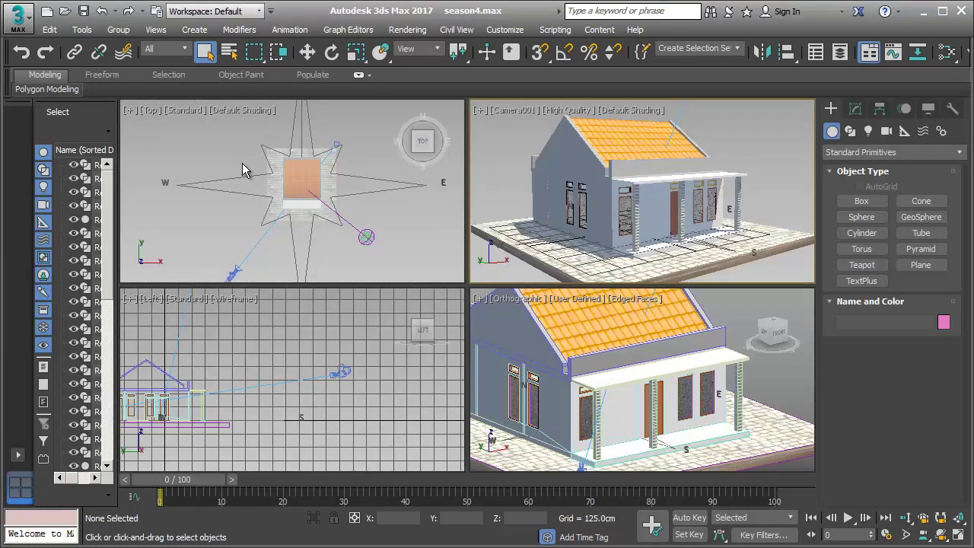
Show the Top view in wireframe, maximize it, and zoom and center on the house.
click(240, 112)
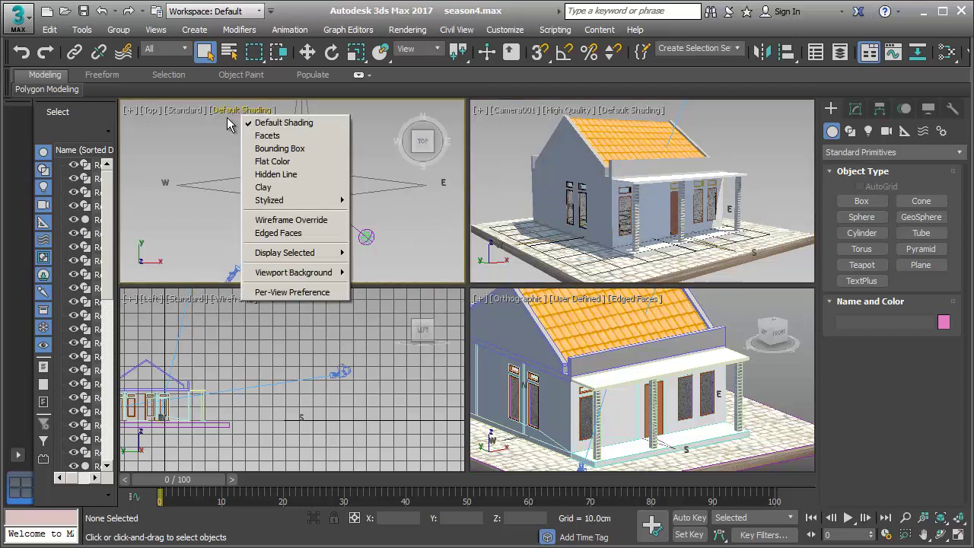
click(276, 221)
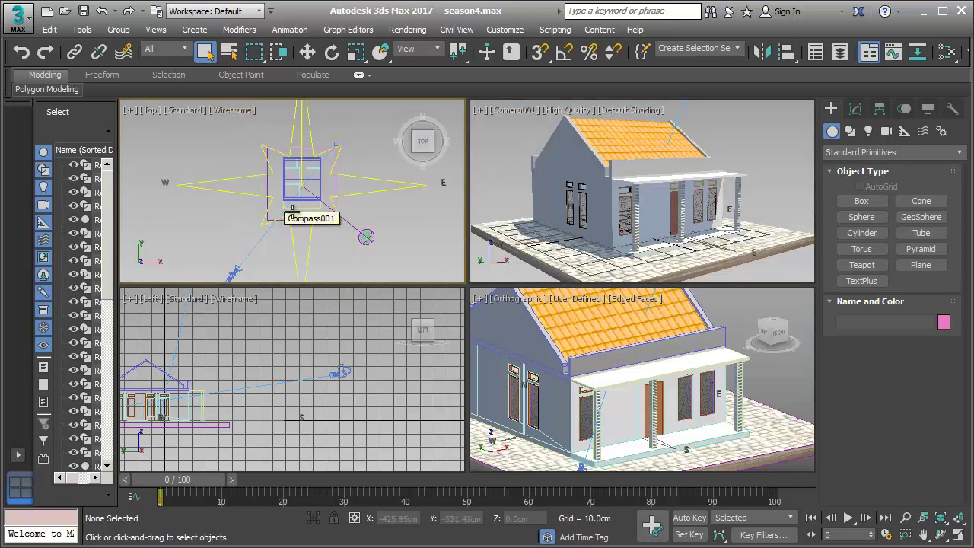
click(959, 535)
scroll(582, 267, up, 1)
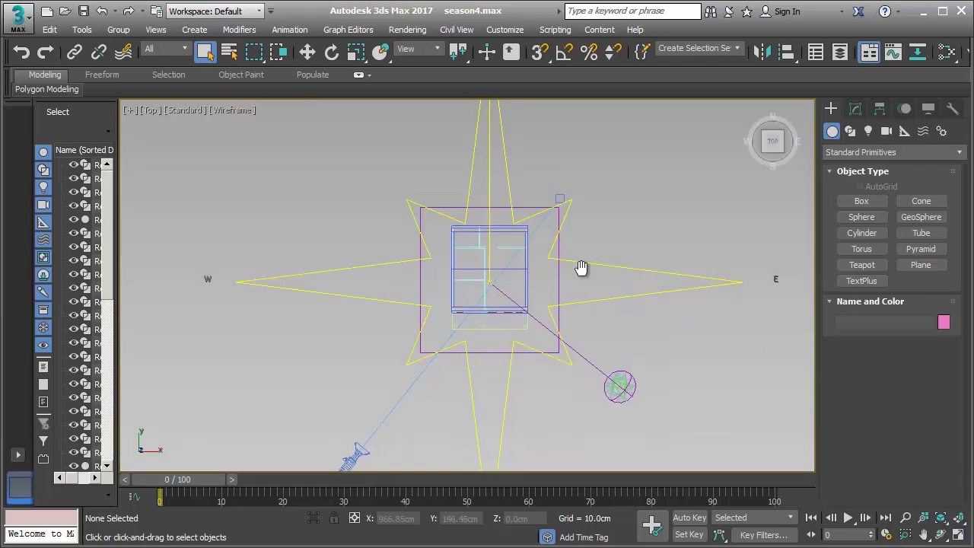
scroll(491, 259, up, 2)
scroll(491, 256, up, 2)
scroll(502, 263, up, 2)
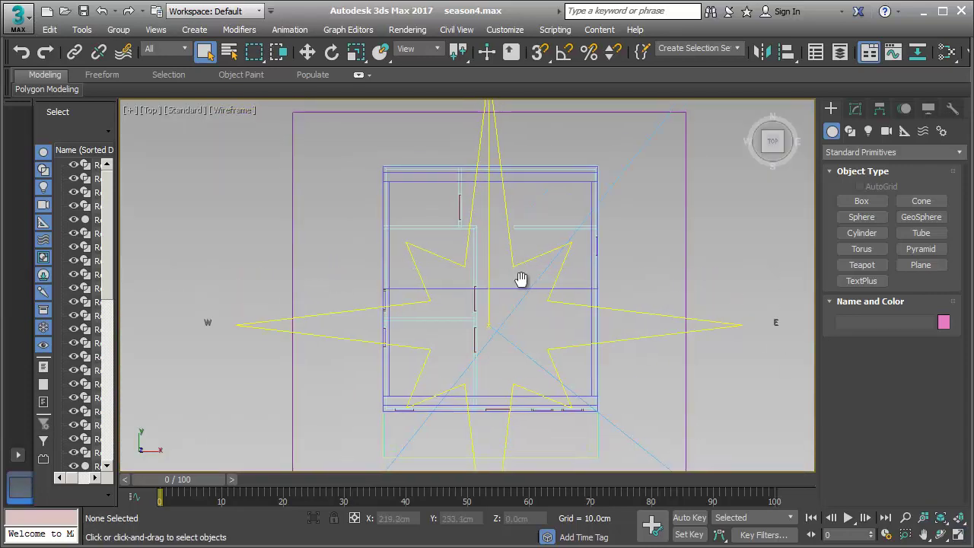
mouse_move(522, 278)
middle_down()
mouse_move(517, 249)
mouse_move(517, 259)
middle_up()
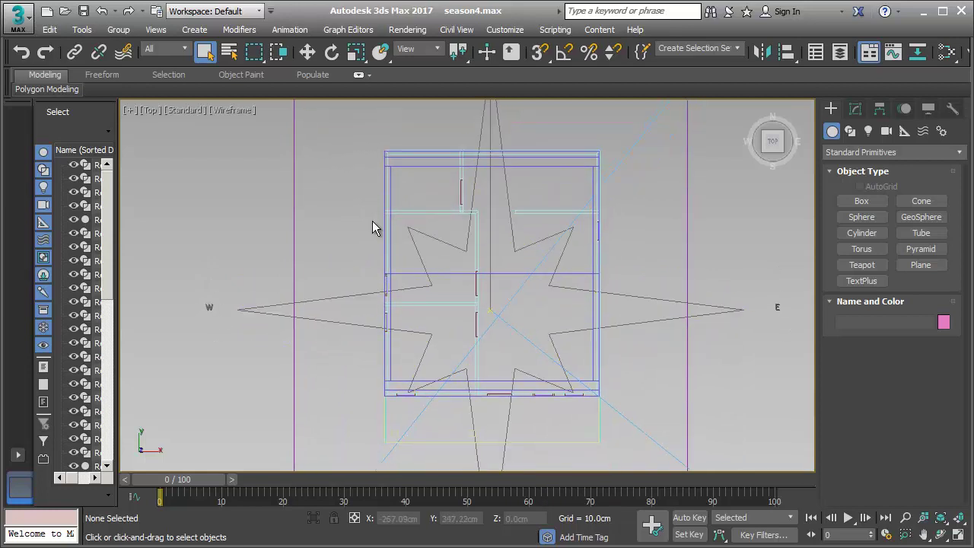
Start an import and browse to D:\sketchup\SKETCHUP PRACTICE\3D MODELS.
click(19, 17)
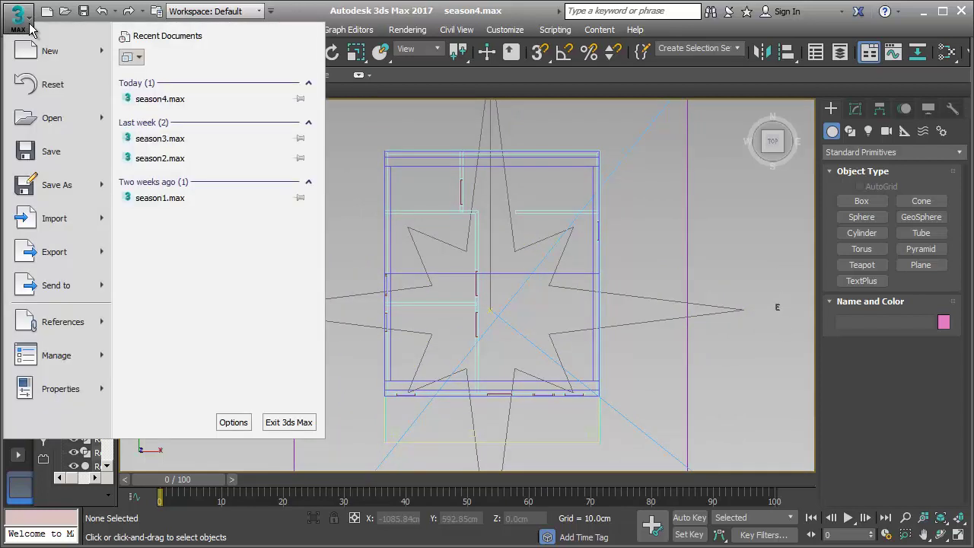
click(59, 219)
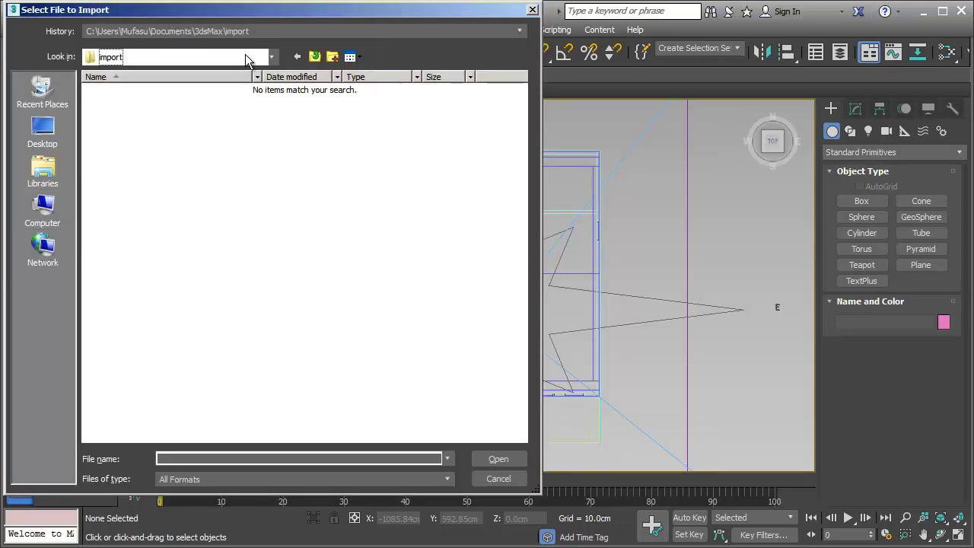
click(245, 54)
click(217, 204)
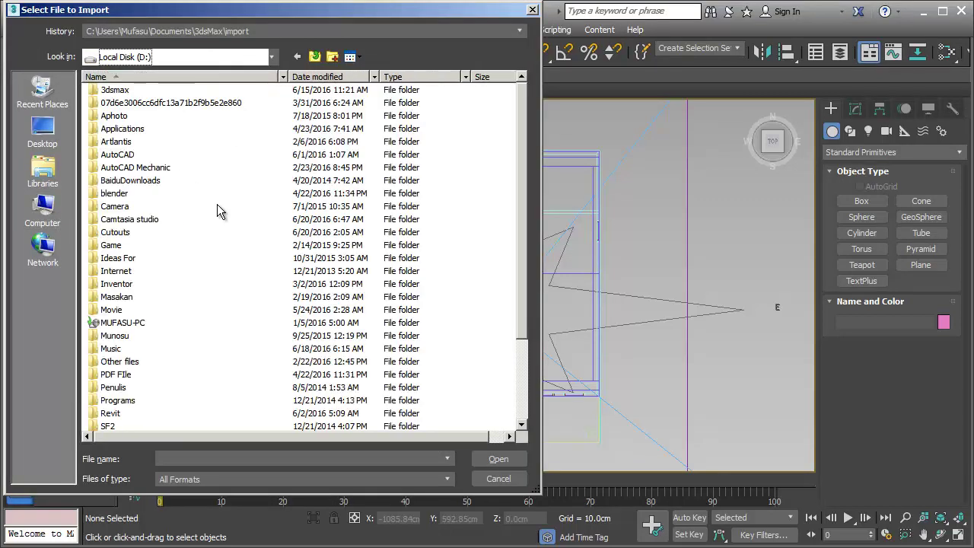
click(167, 259)
scroll(168, 265, down, 3)
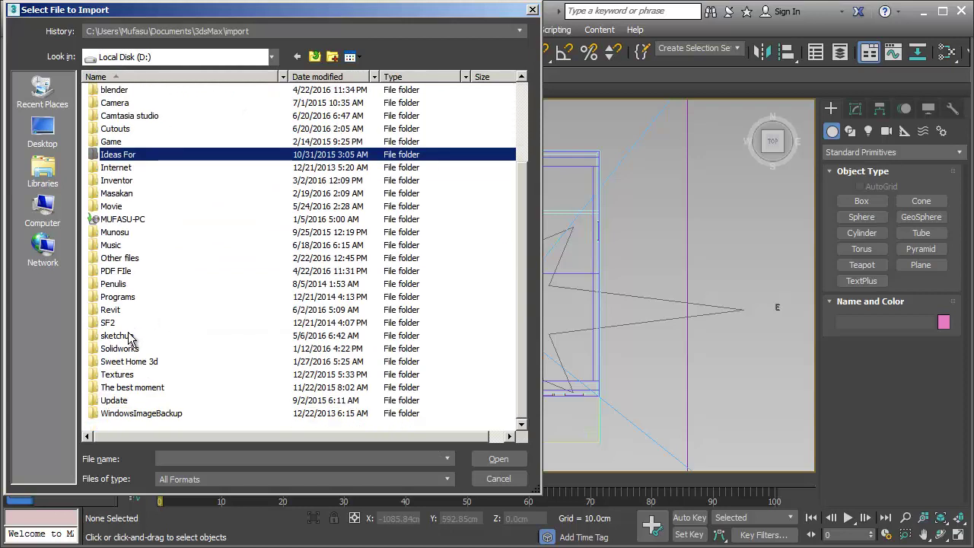
double_click(114, 335)
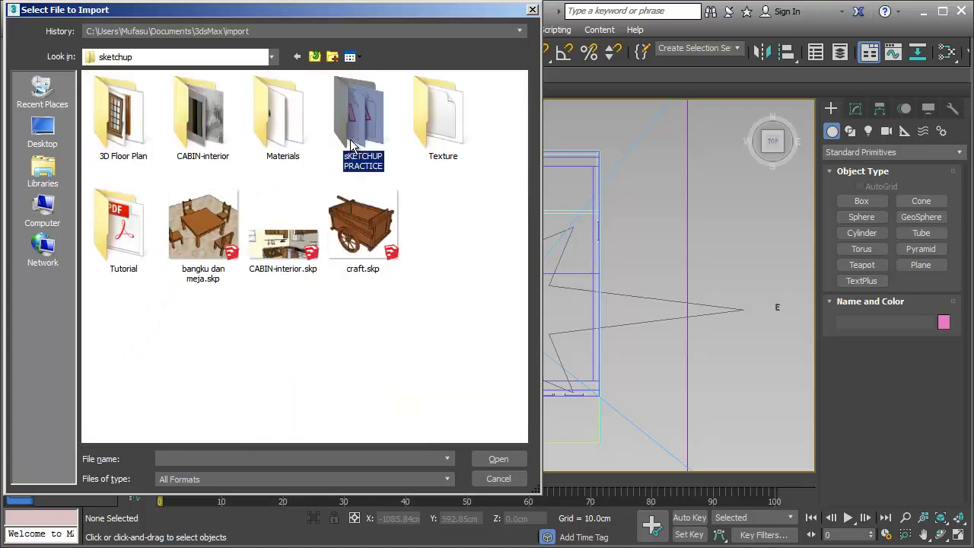
double_click(356, 148)
double_click(133, 92)
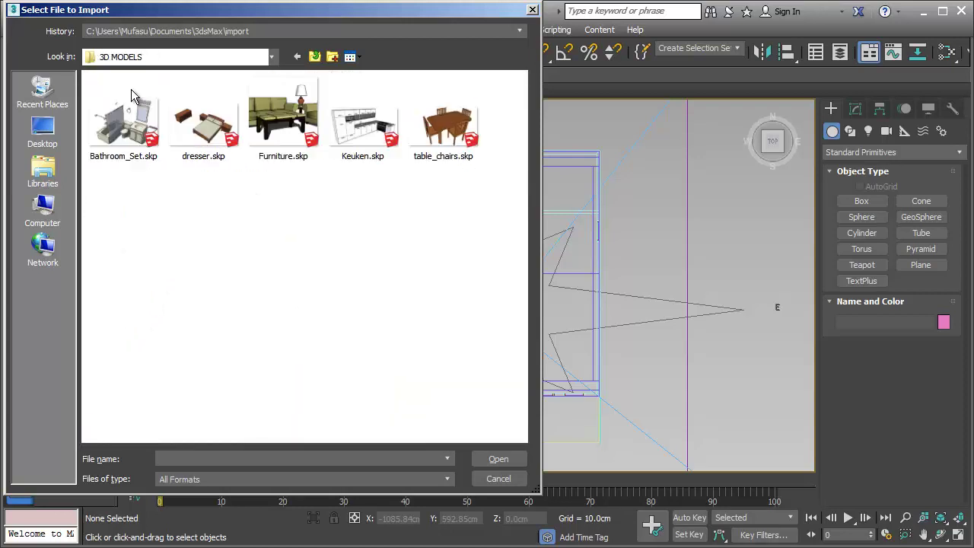
Import Furniture.skp, accepting the default SketchUp import settings.
click(283, 137)
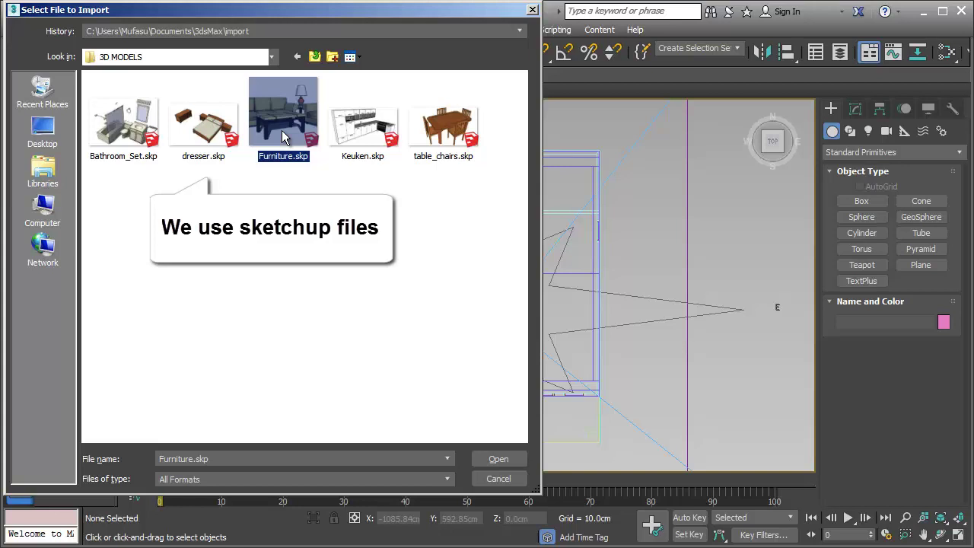
click(496, 460)
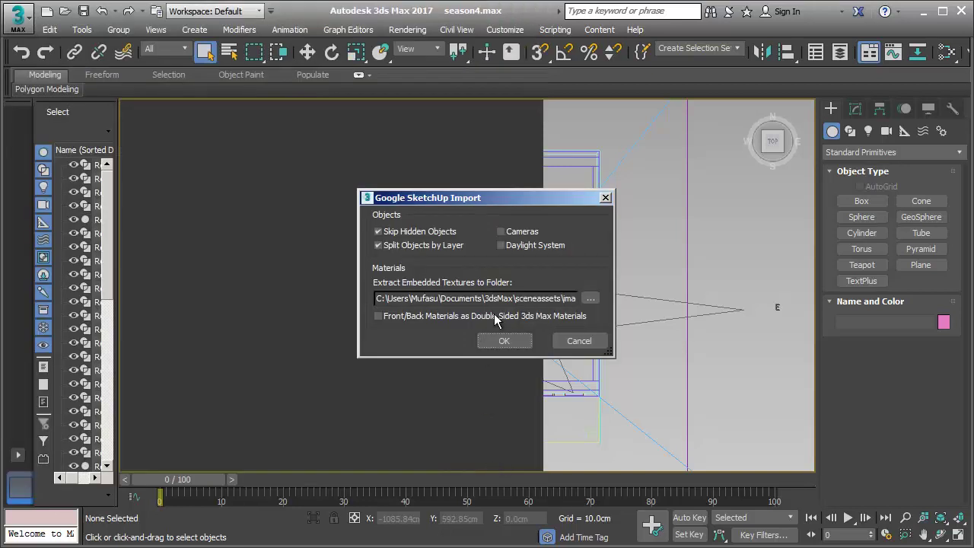
click(409, 236)
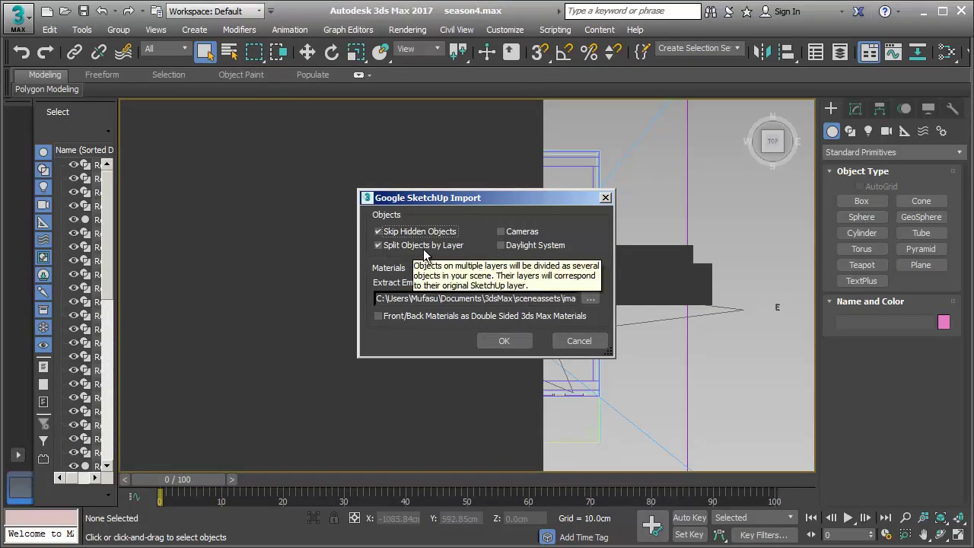
click(505, 341)
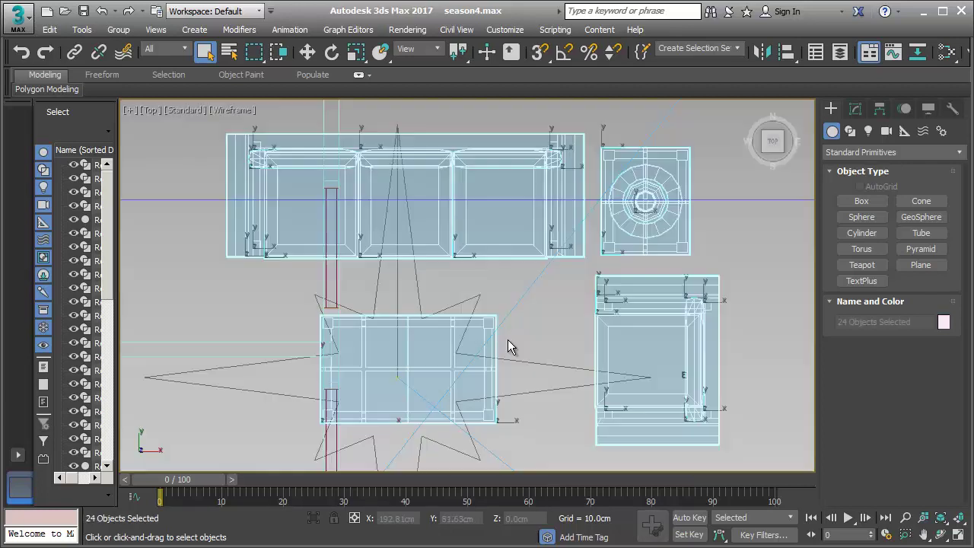
Rotate the imported furniture a quarter turn with angle snap on.
scroll(522, 269, down, 2)
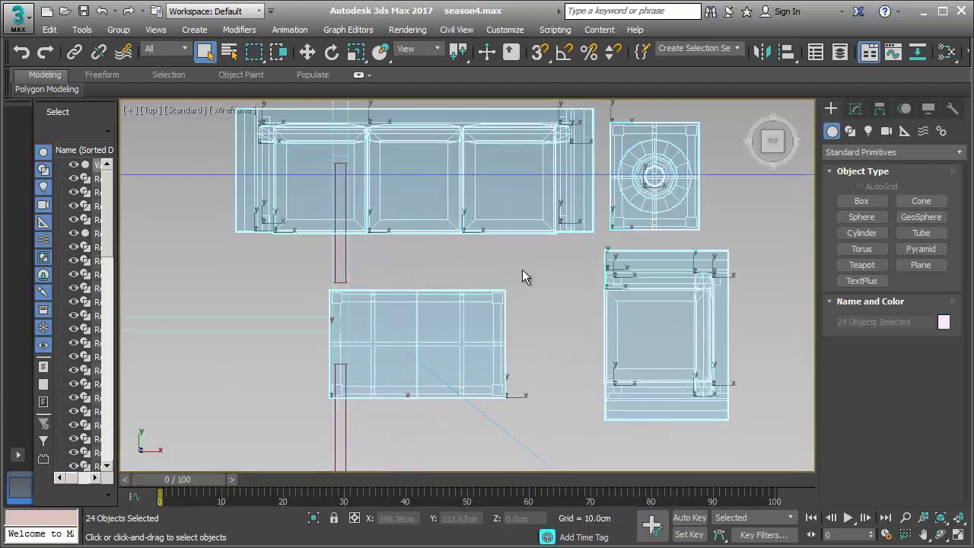
scroll(525, 271, down, 3)
scroll(532, 271, down, 4)
scroll(496, 240, down, 2)
middle_drag(497, 241, 474, 289)
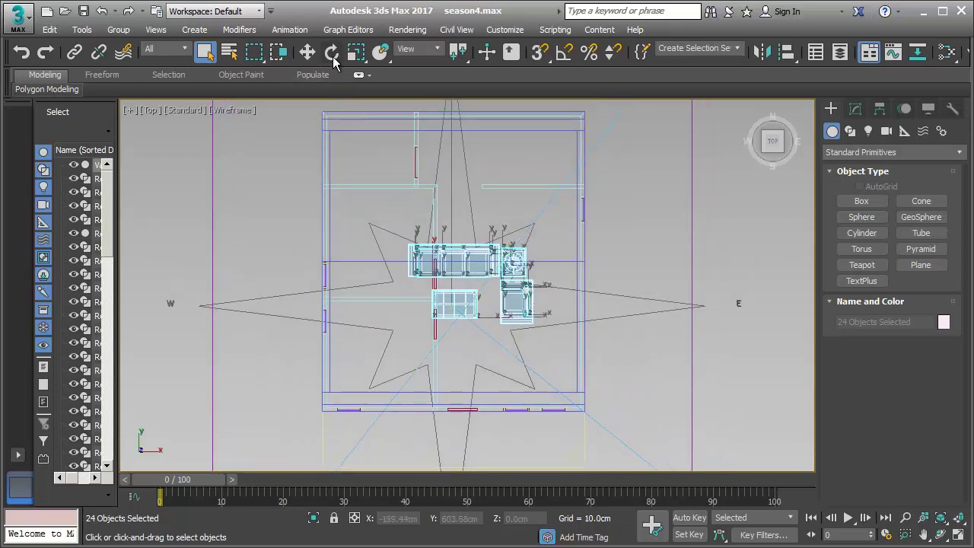
click(332, 51)
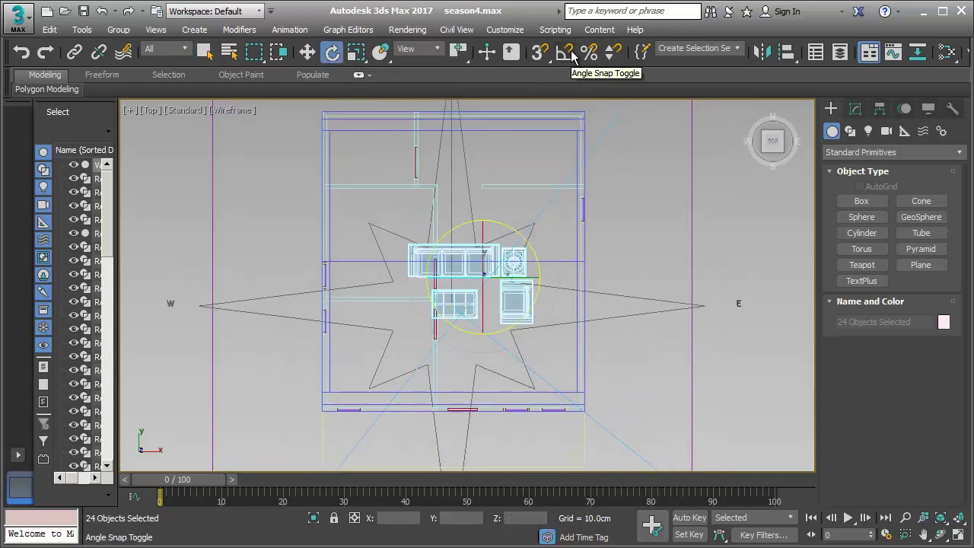
click(564, 51)
mouse_move(502, 230)
mouse_down()
mouse_move(514, 227)
mouse_move(560, 288)
mouse_up()
Move the furniture into the lower-right part of the house floor plan.
click(309, 52)
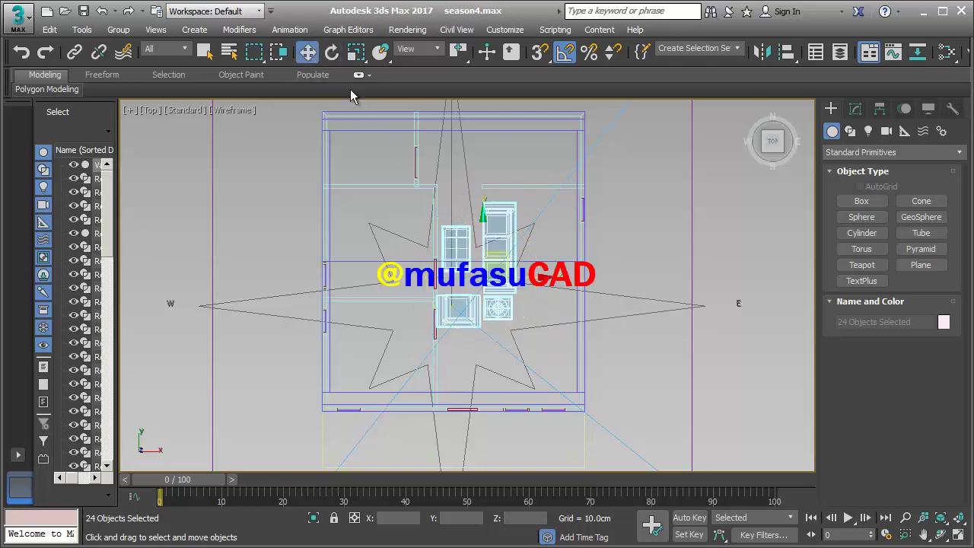
click(564, 52)
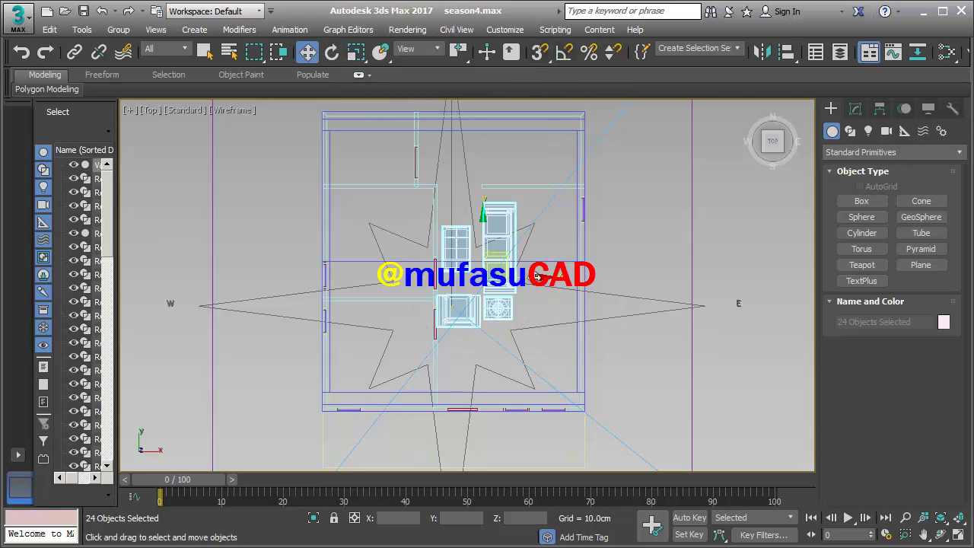
drag(540, 275, 600, 275)
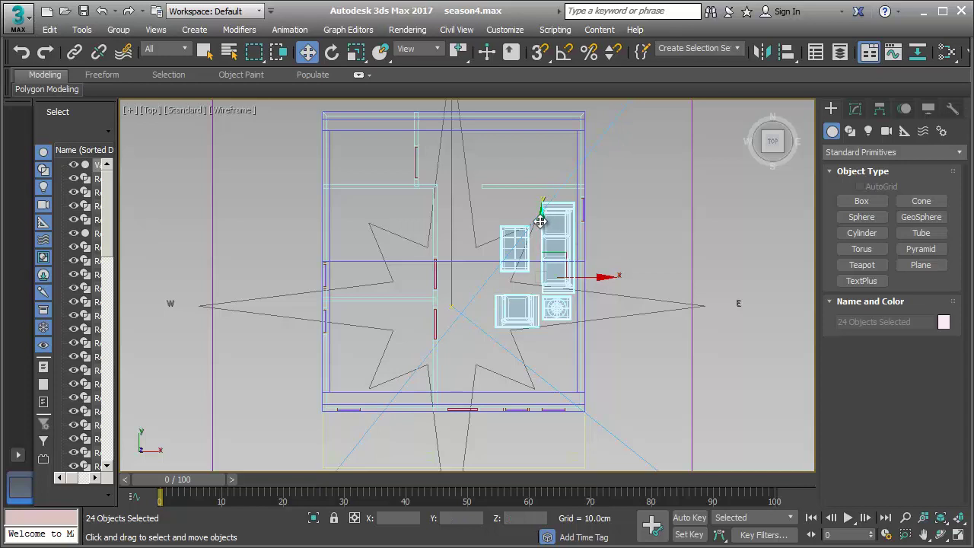
drag(540, 221, 553, 283)
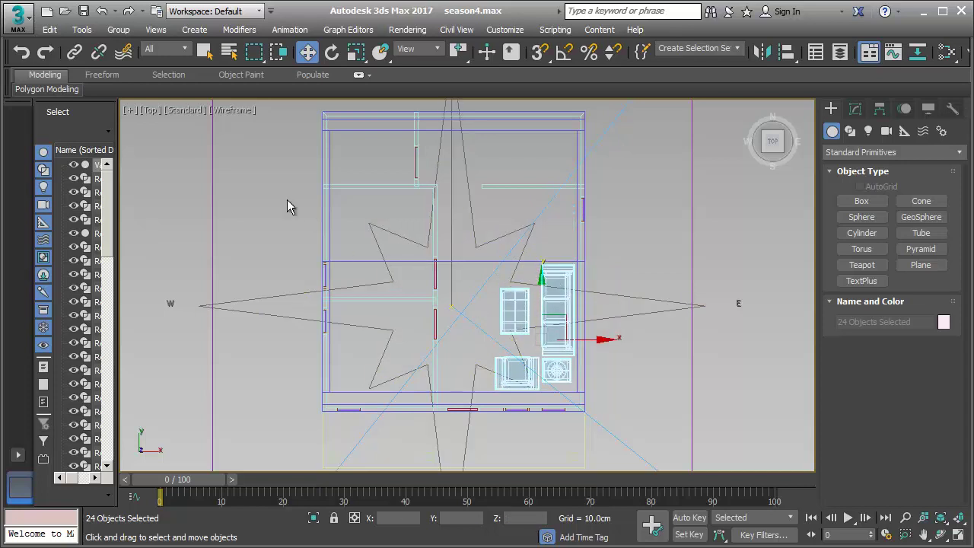
Import table_chairs.skp with the default SketchUp import settings.
click(18, 15)
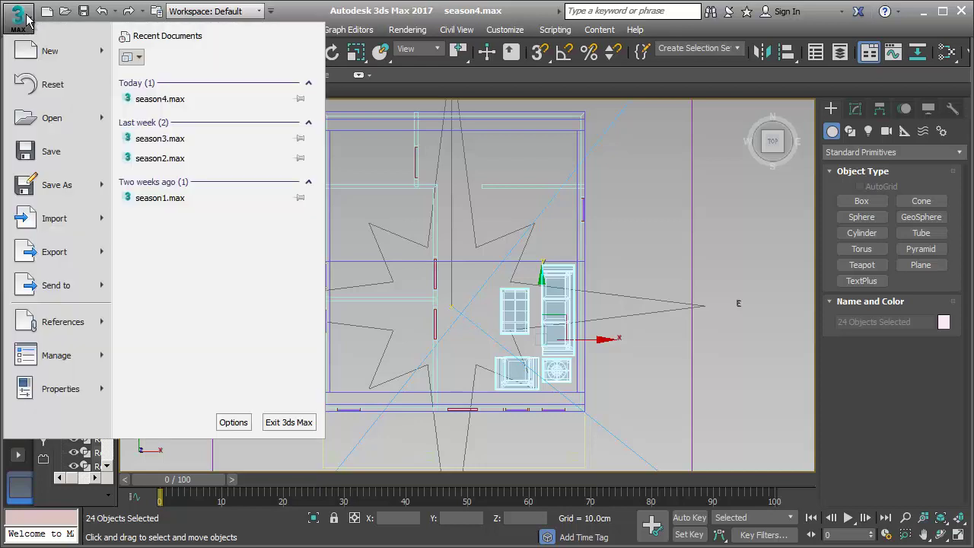
click(76, 220)
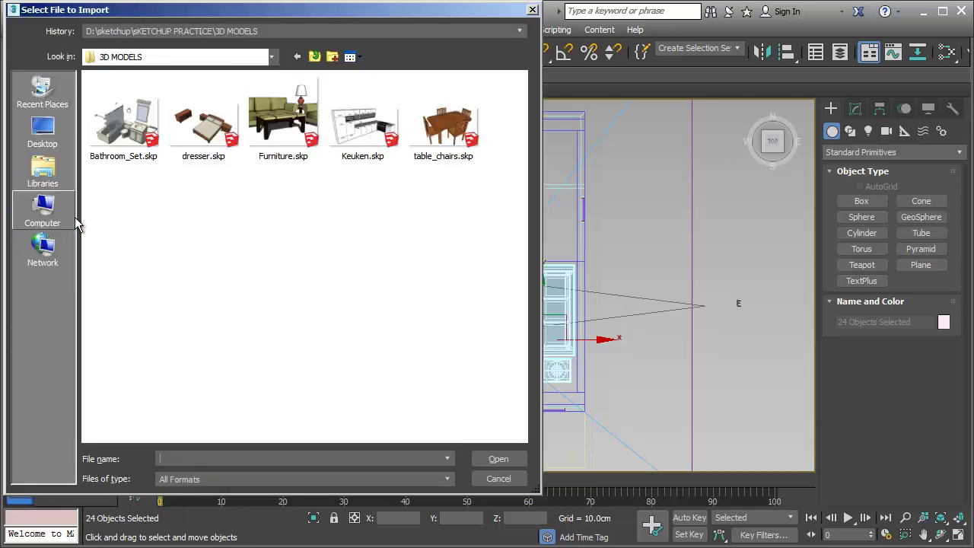
click(445, 136)
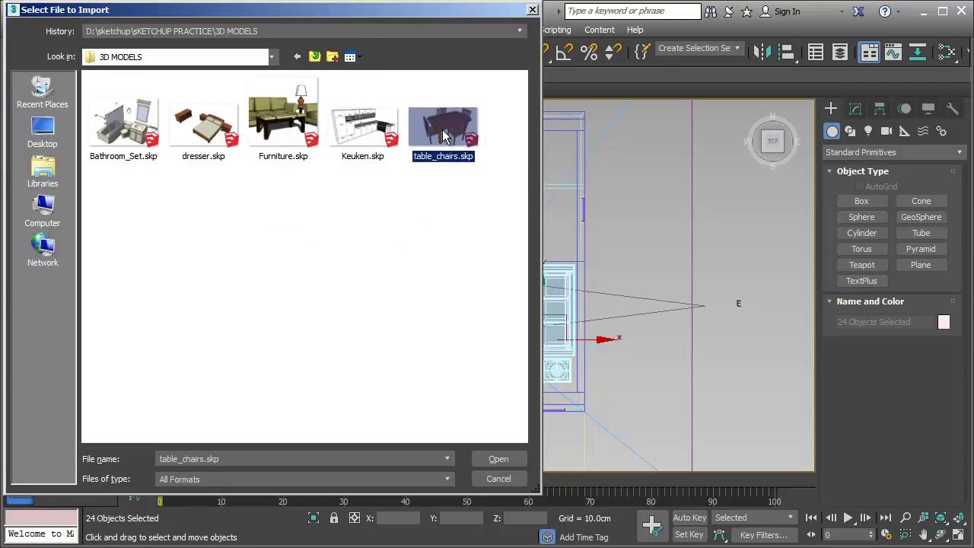
click(499, 460)
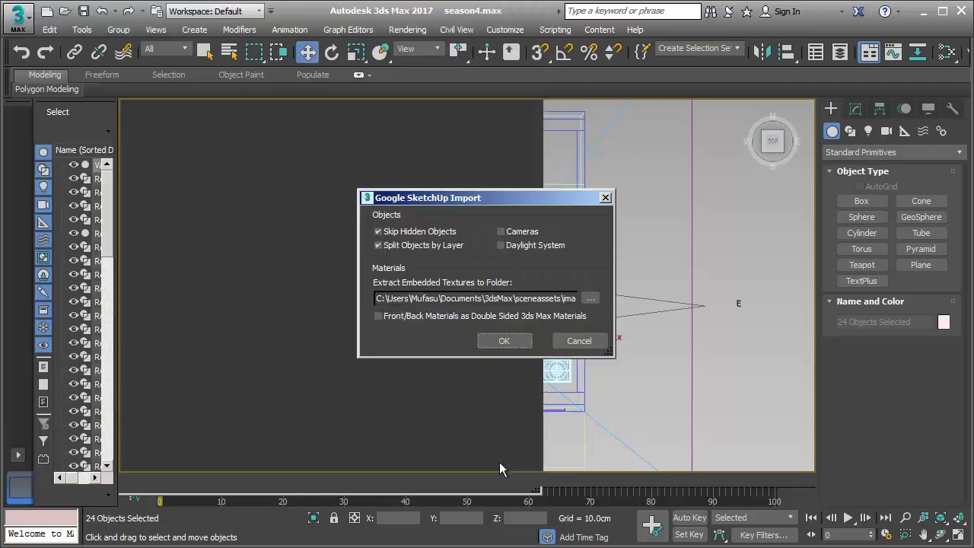
click(503, 347)
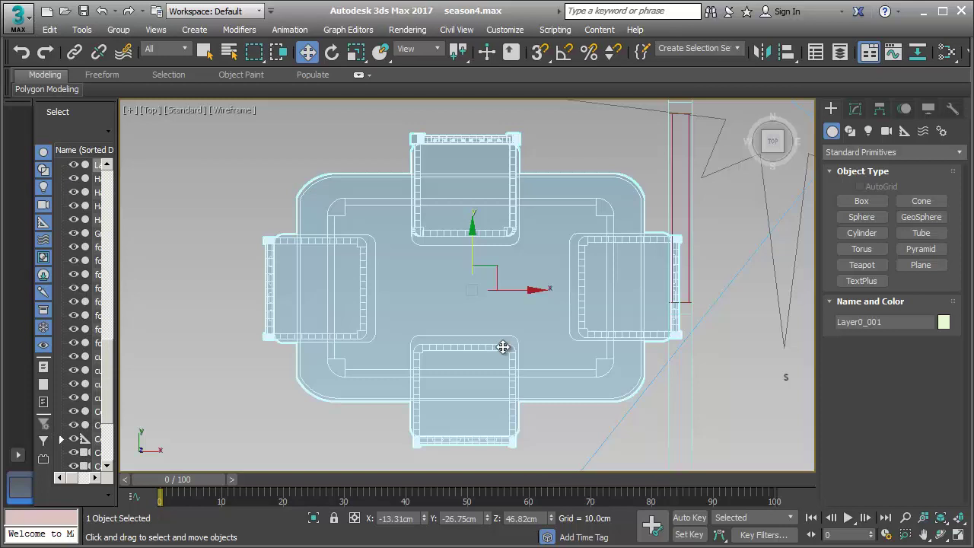
Move the table and four chairs up and right into the upper room, then deselect.
scroll(361, 202, down, 2)
scroll(361, 211, down, 2)
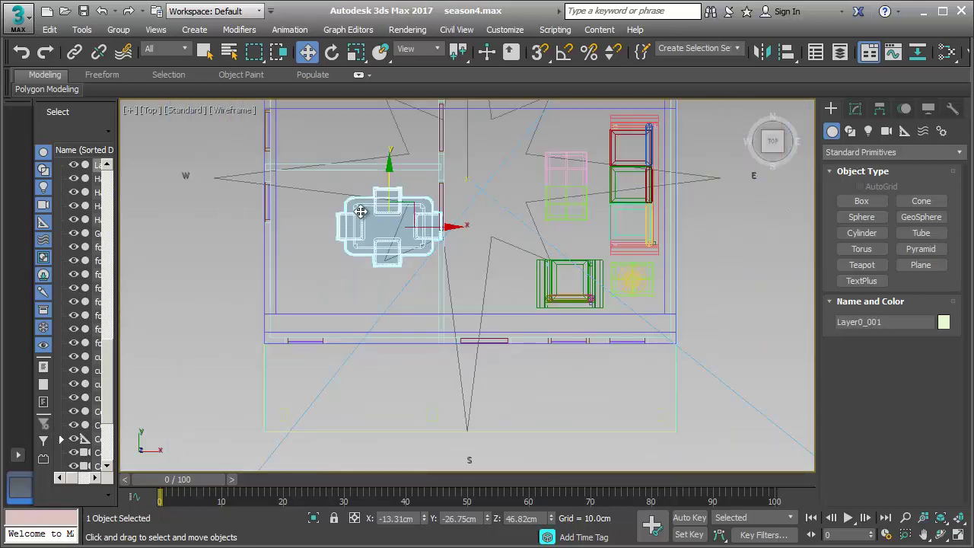
middle_drag(360, 212, 403, 329)
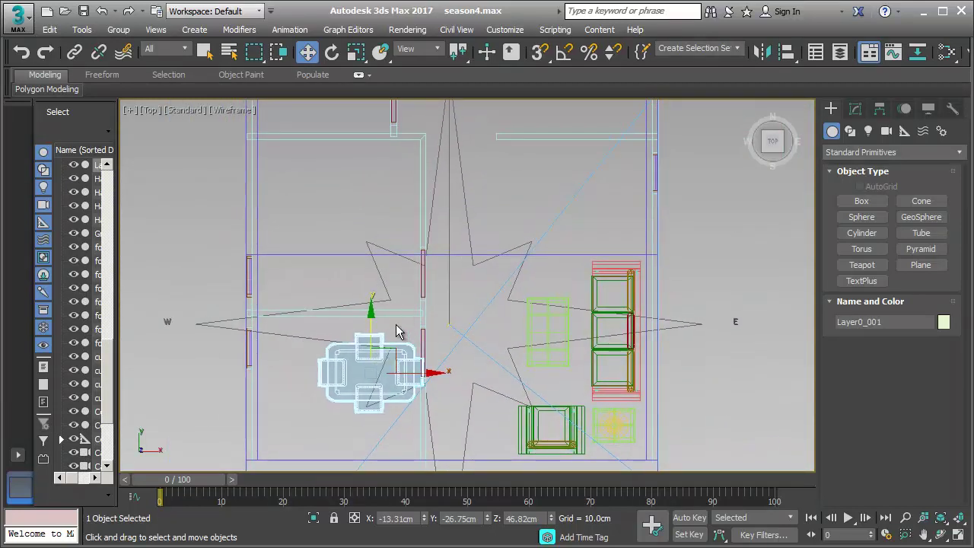
drag(373, 315, 383, 142)
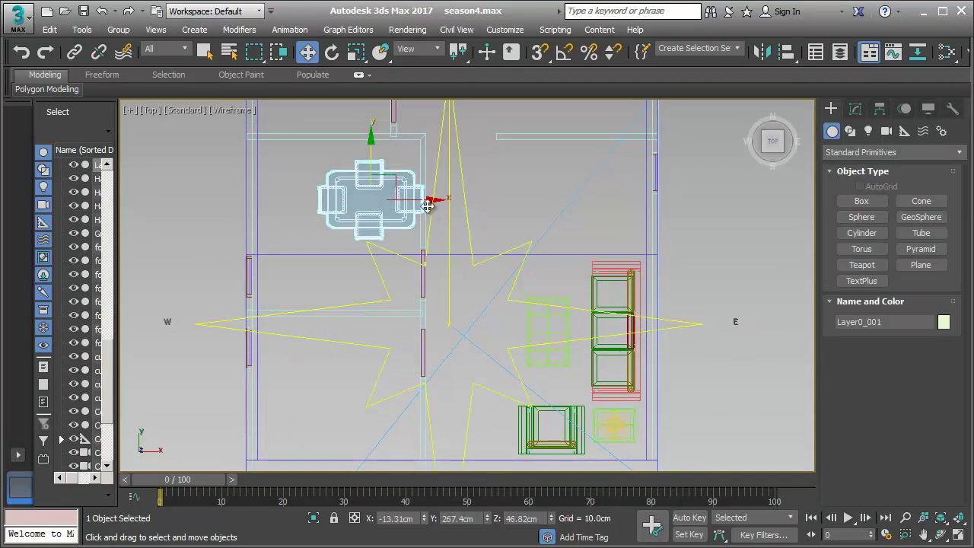
drag(427, 200, 628, 201)
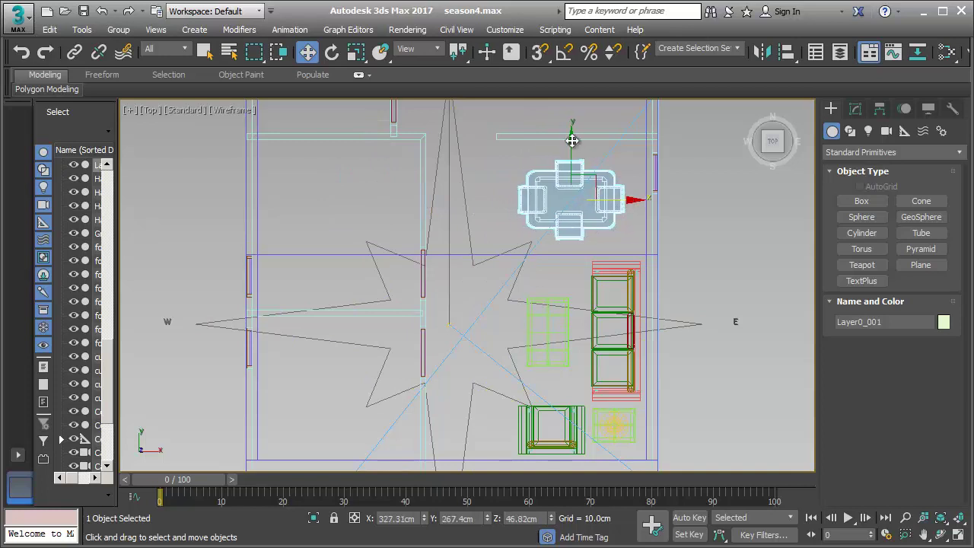
drag(571, 140, 571, 137)
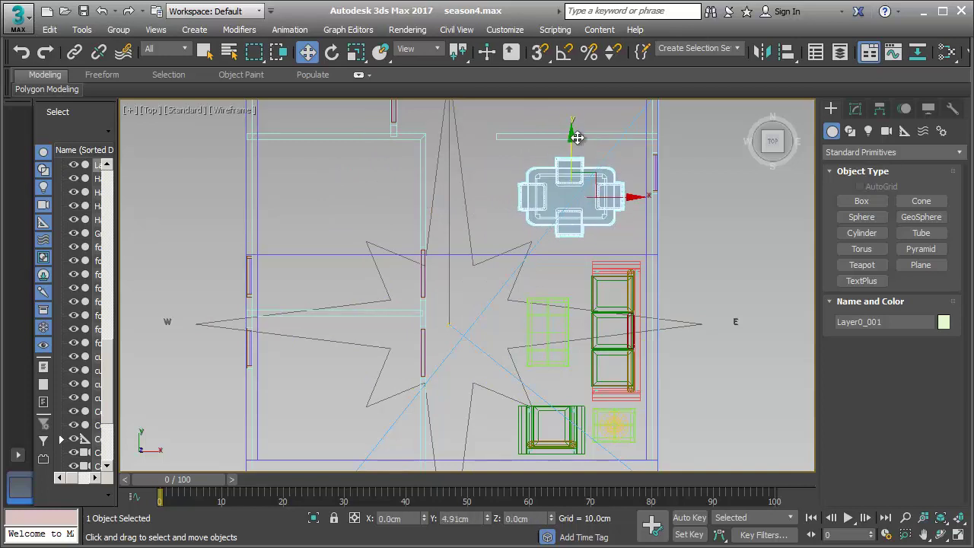
click(679, 242)
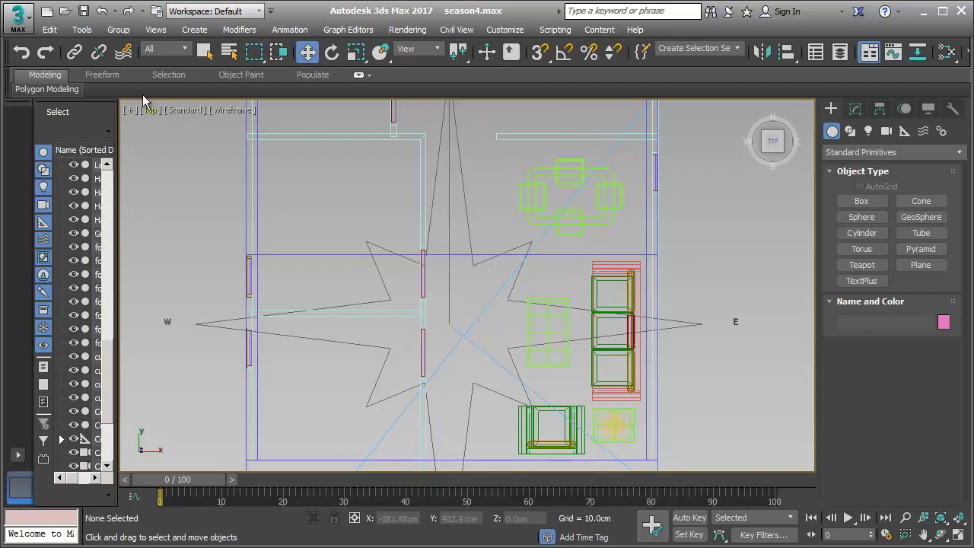
Import the Keuken.skp kitchen model with the default SketchUp options.
click(18, 15)
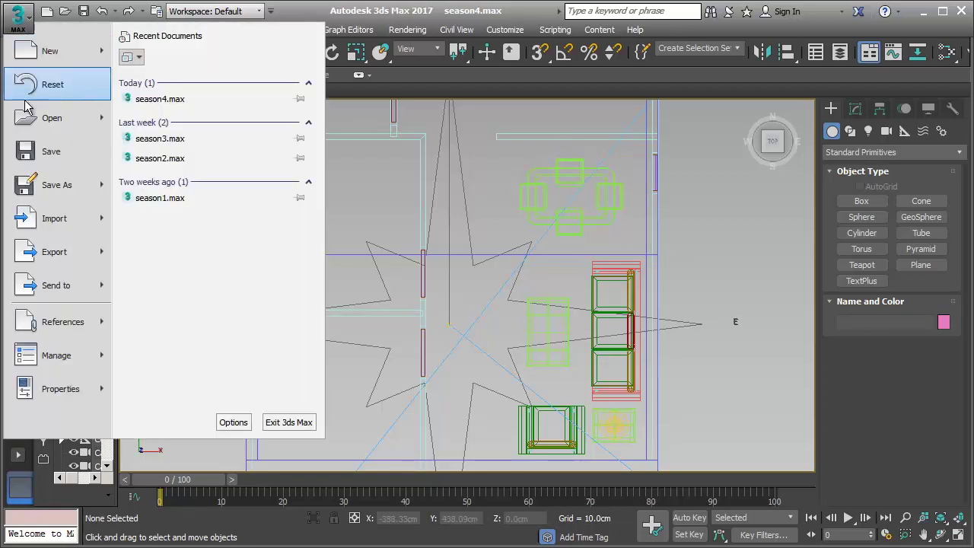
click(55, 218)
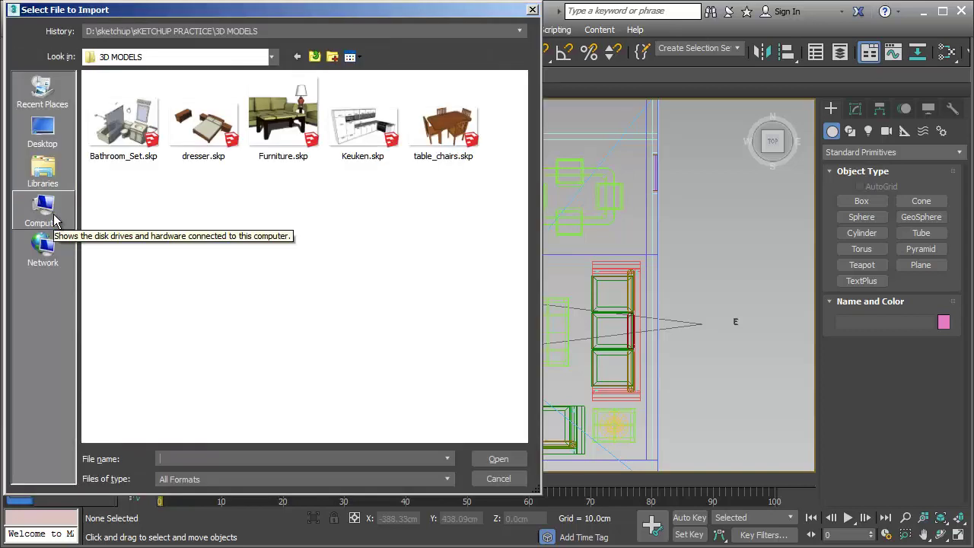
click(359, 145)
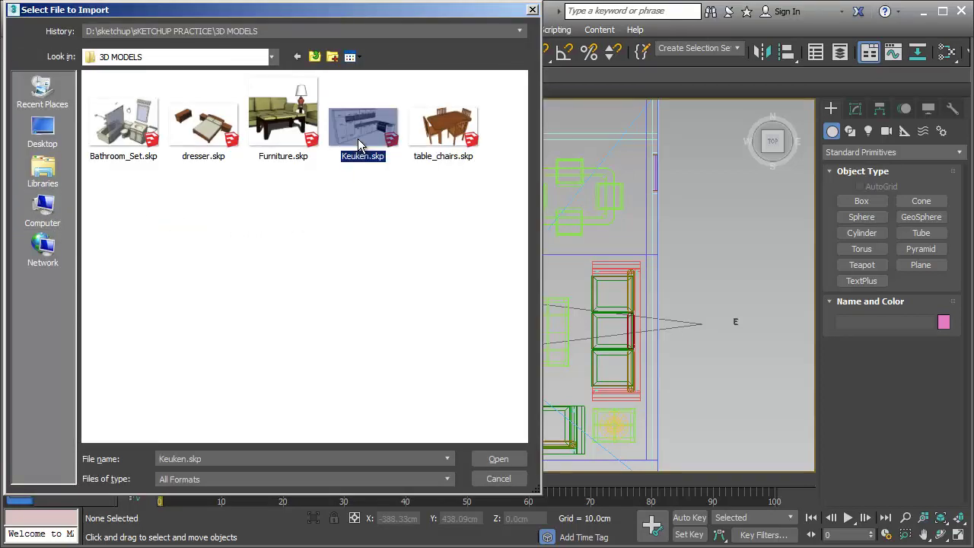
click(499, 460)
click(514, 339)
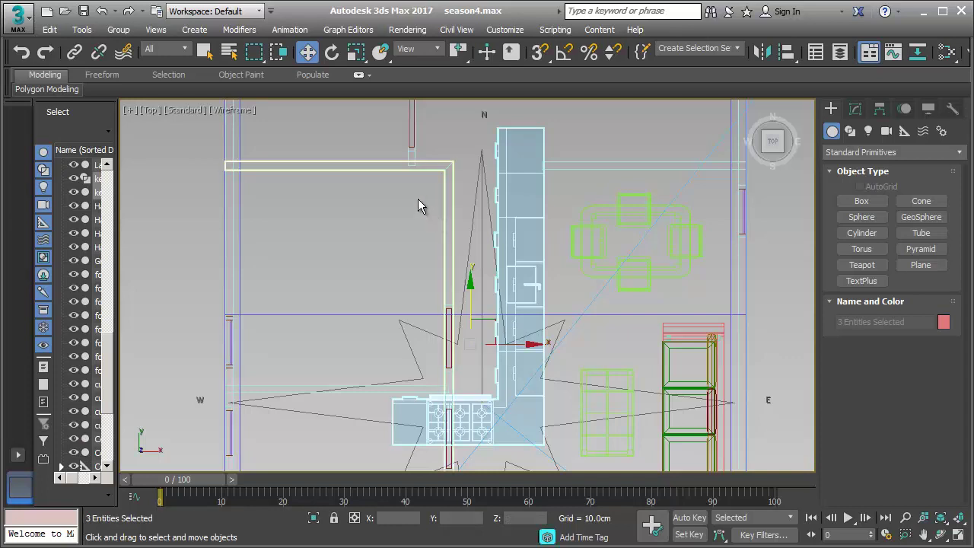
Rotate the kitchen 90° with angle snap so it runs horizontally.
scroll(410, 232, down, 2)
scroll(410, 232, down, 1)
middle_drag(411, 231, 393, 234)
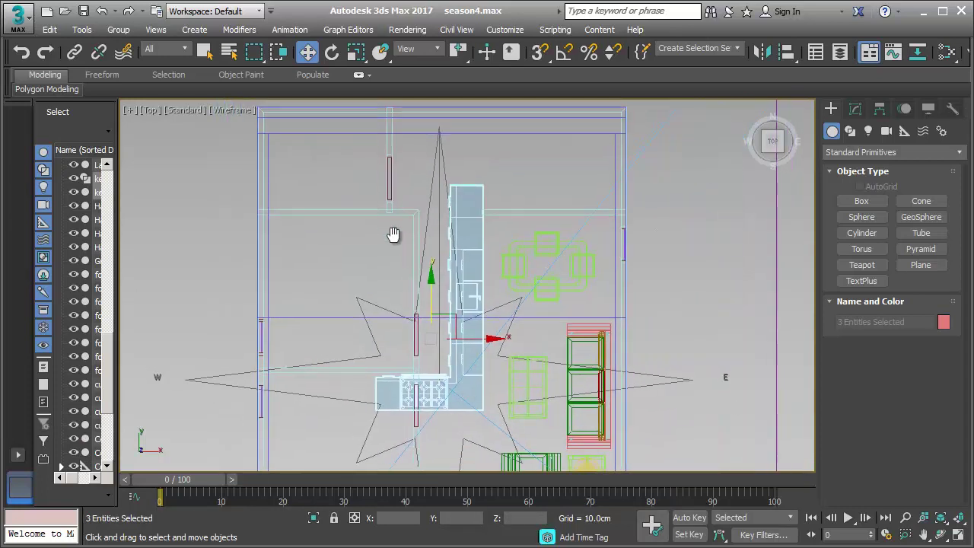
click(564, 51)
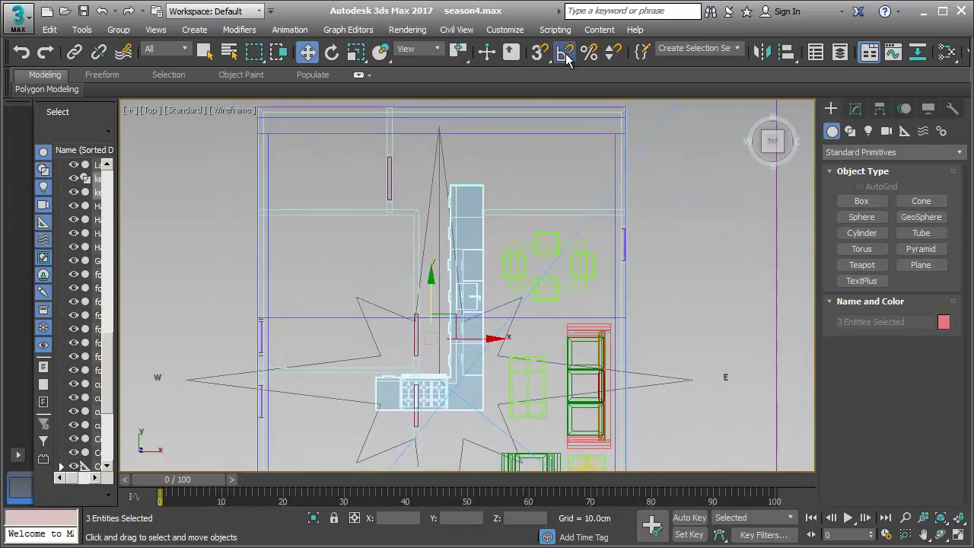
click(332, 51)
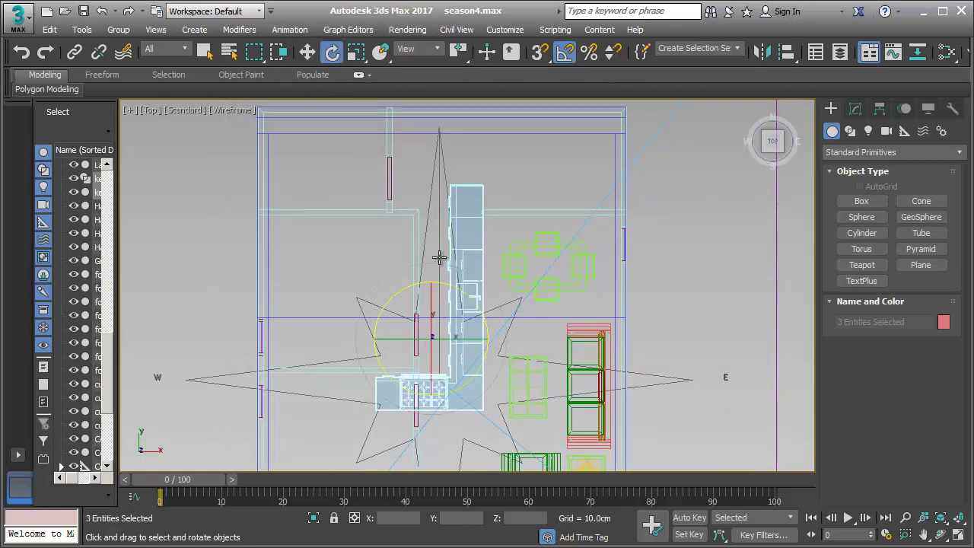
drag(477, 308, 474, 235)
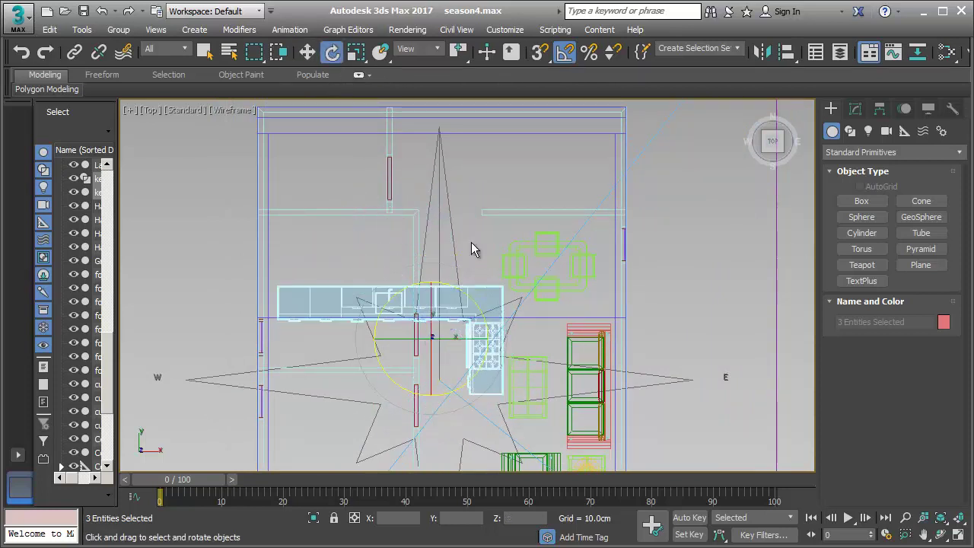
Move the kitchen up against the top wall and right into the corner.
click(307, 51)
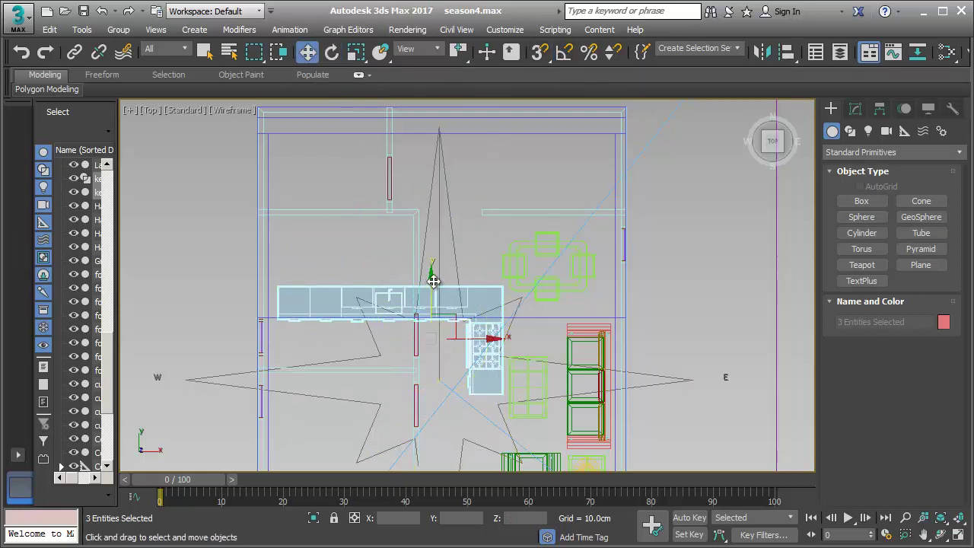
drag(433, 281, 432, 120)
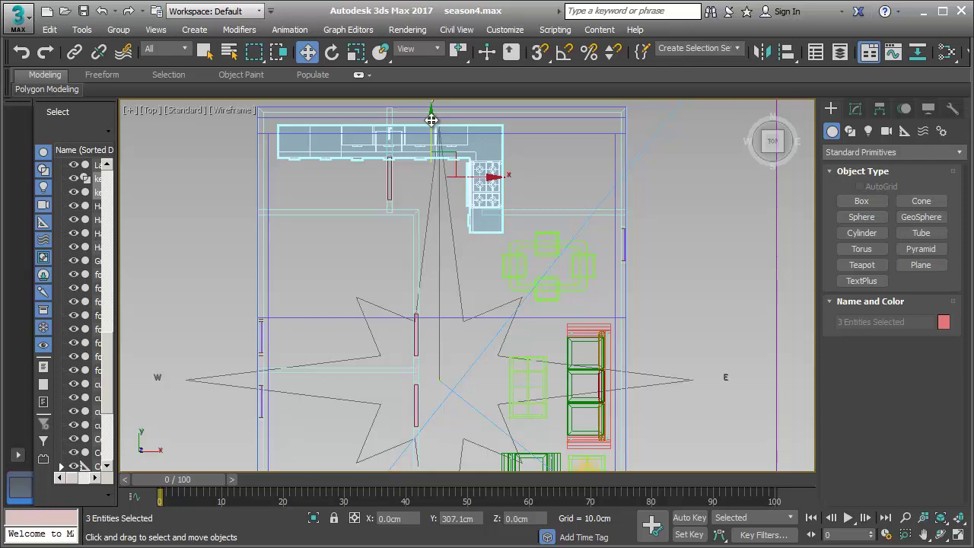
scroll(540, 232, up, 1)
scroll(489, 224, up, 3)
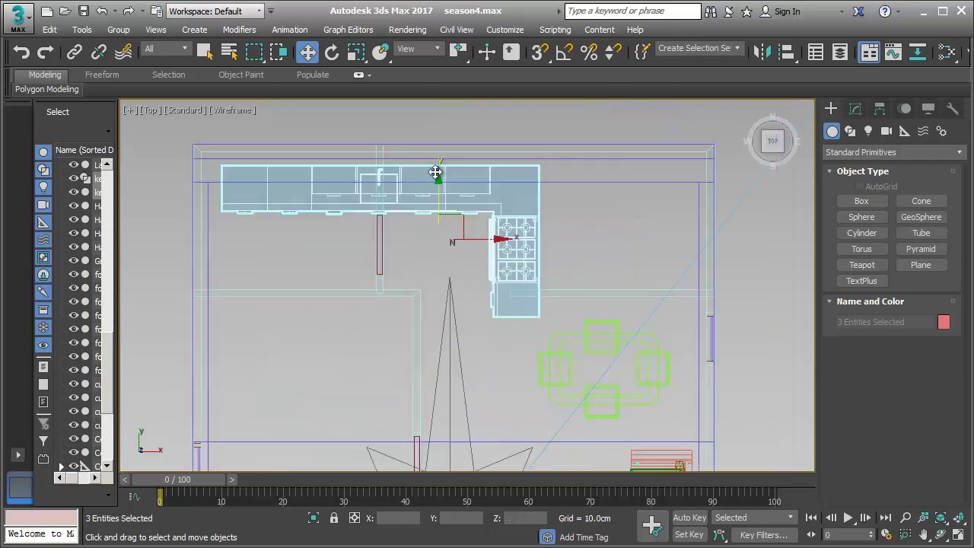
scroll(435, 173, up, 2)
drag(439, 201, 438, 184)
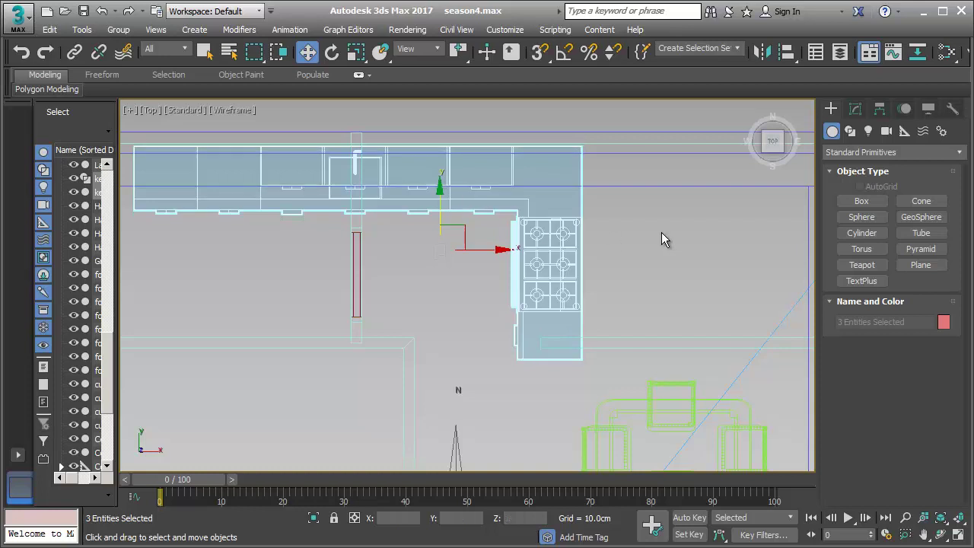
middle_drag(661, 232, 506, 235)
drag(346, 252, 581, 250)
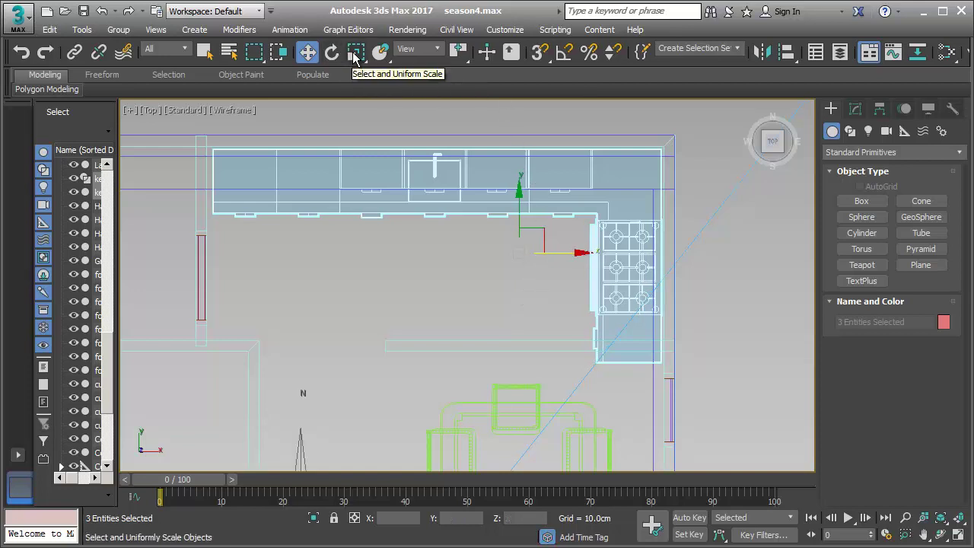
Scale the kitchen down slightly and nudge it up and to the right.
click(355, 58)
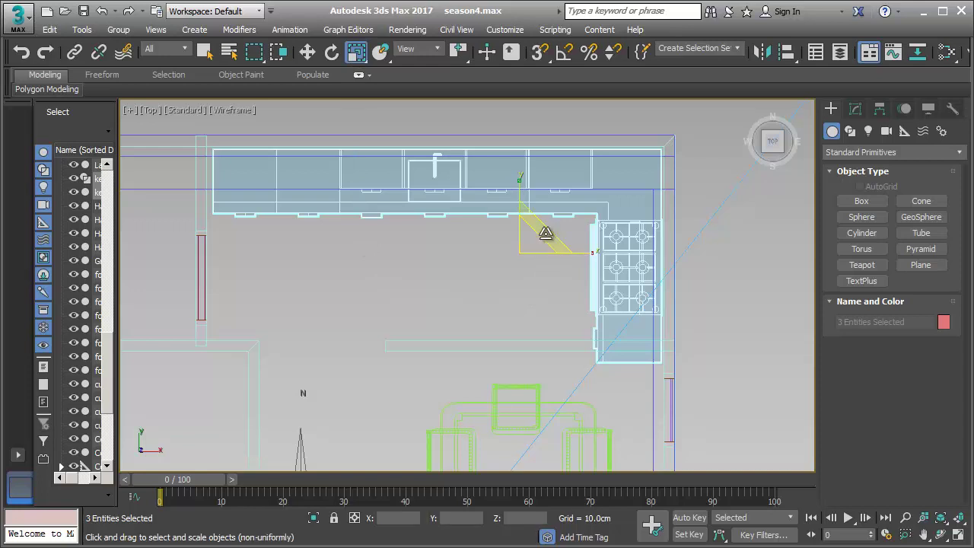
drag(547, 233, 538, 245)
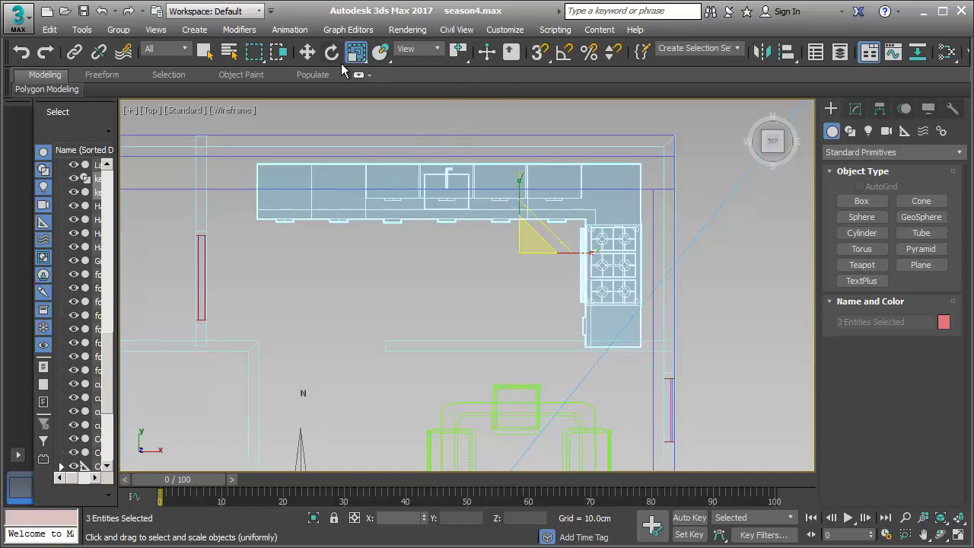
key(w)
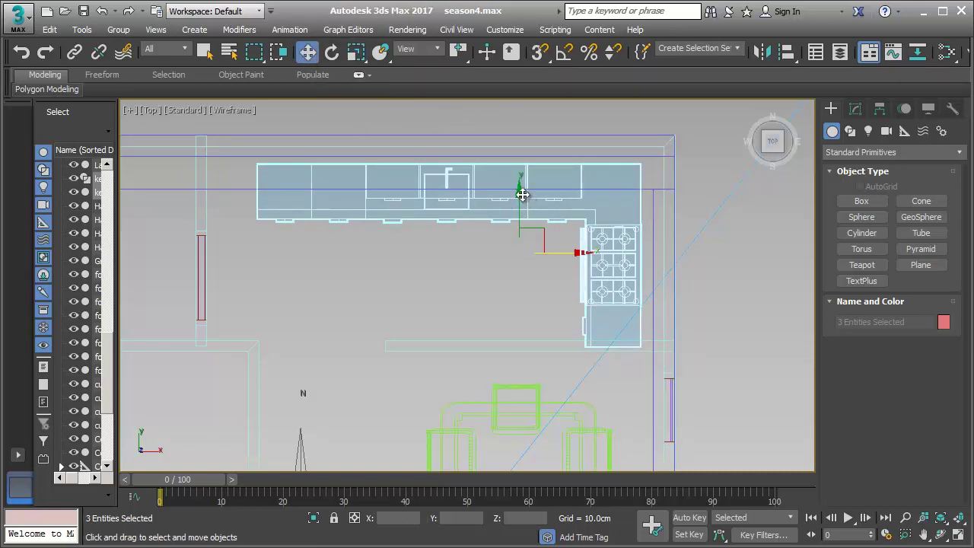
drag(522, 195, 521, 187)
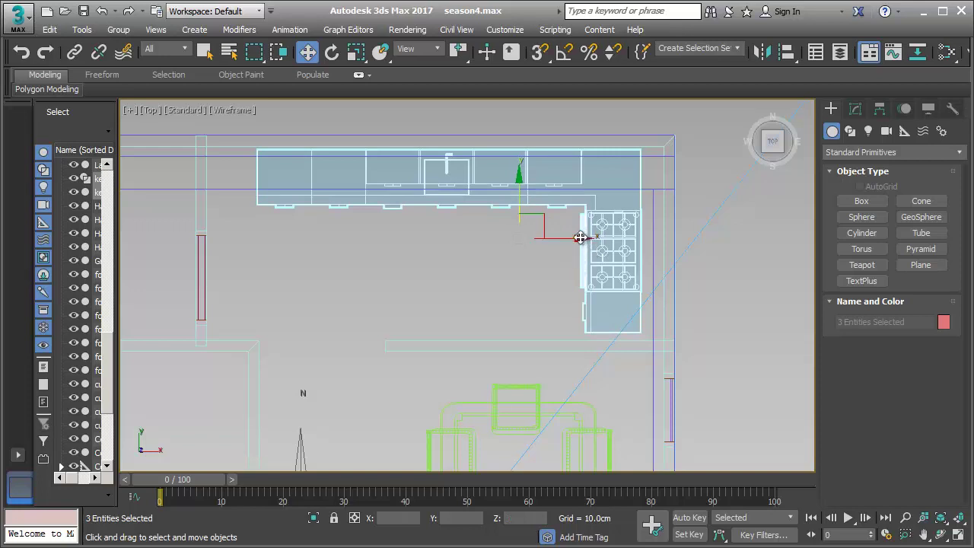
drag(579, 237, 599, 241)
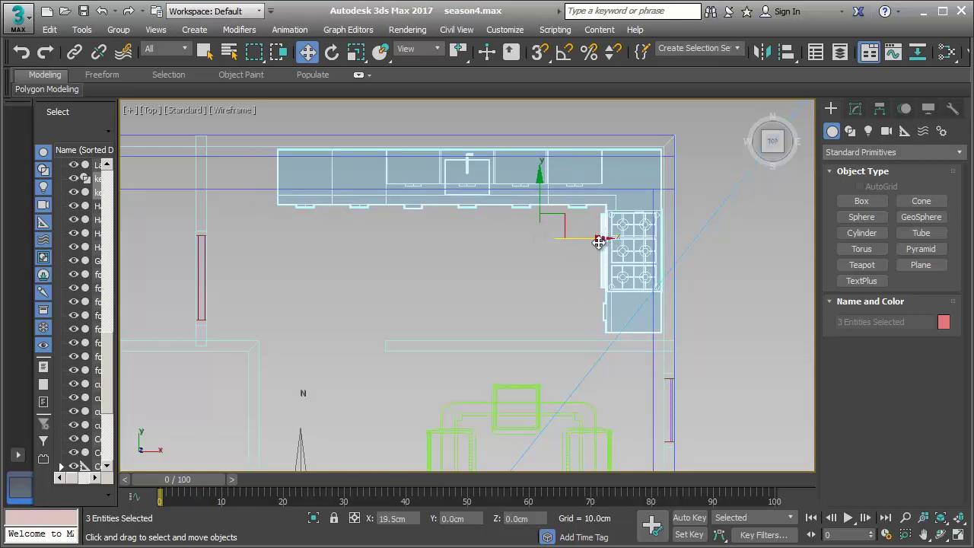
middle_drag(526, 289, 541, 272)
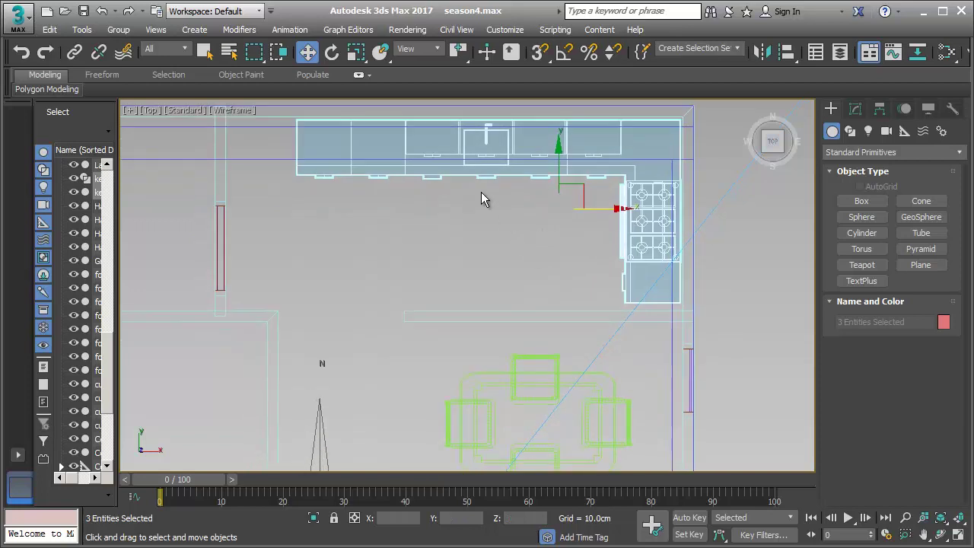
Stretch the kitchen slightly in depth and nudge it down to fit the corner.
click(362, 58)
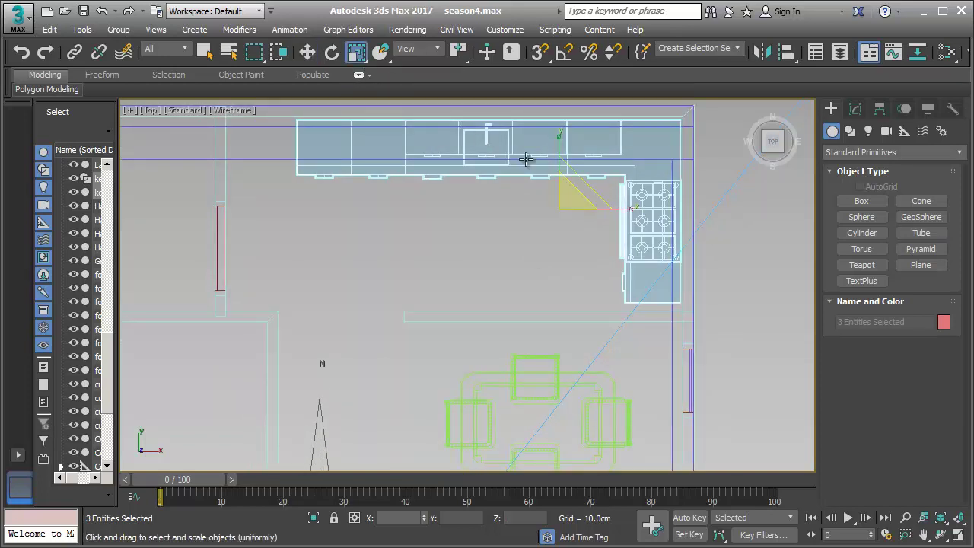
drag(559, 139, 560, 138)
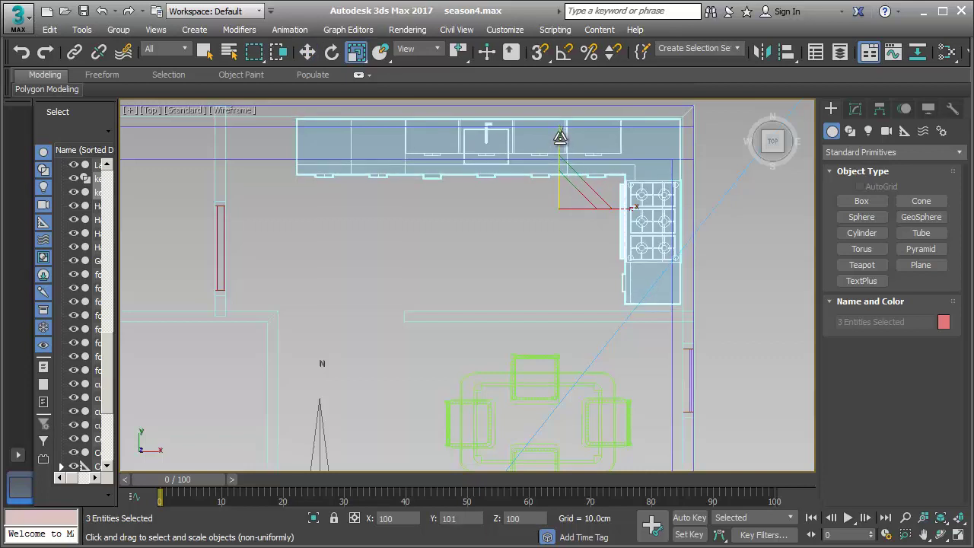
drag(560, 138, 561, 135)
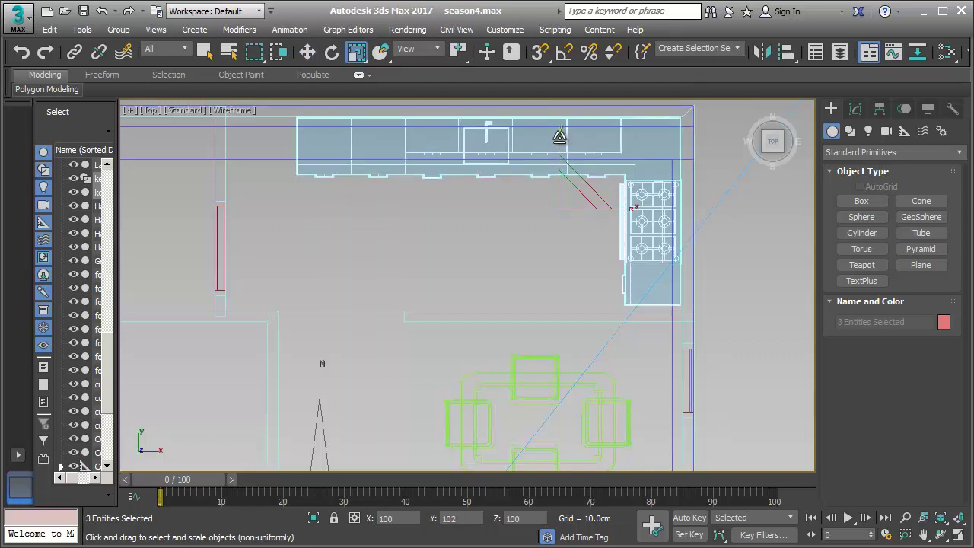
middle_drag(531, 206, 517, 247)
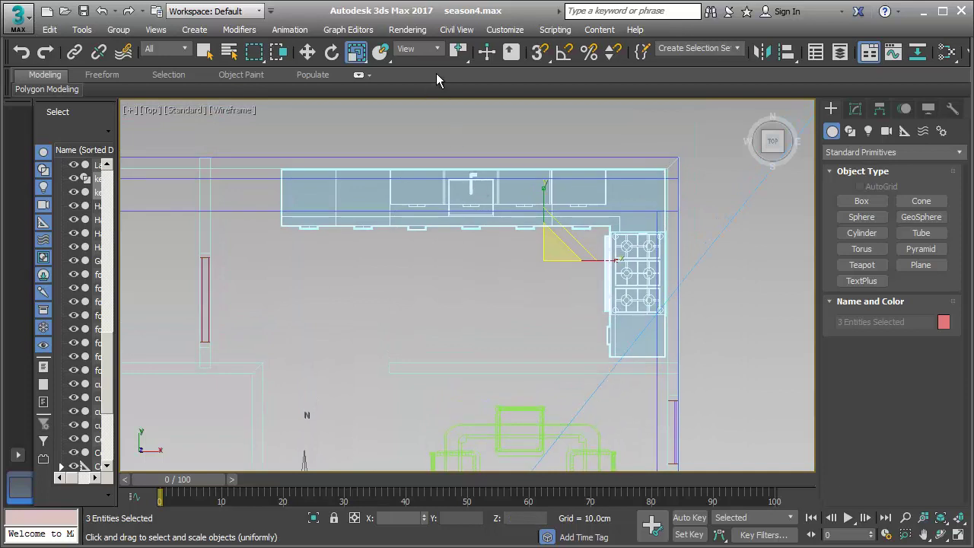
click(308, 51)
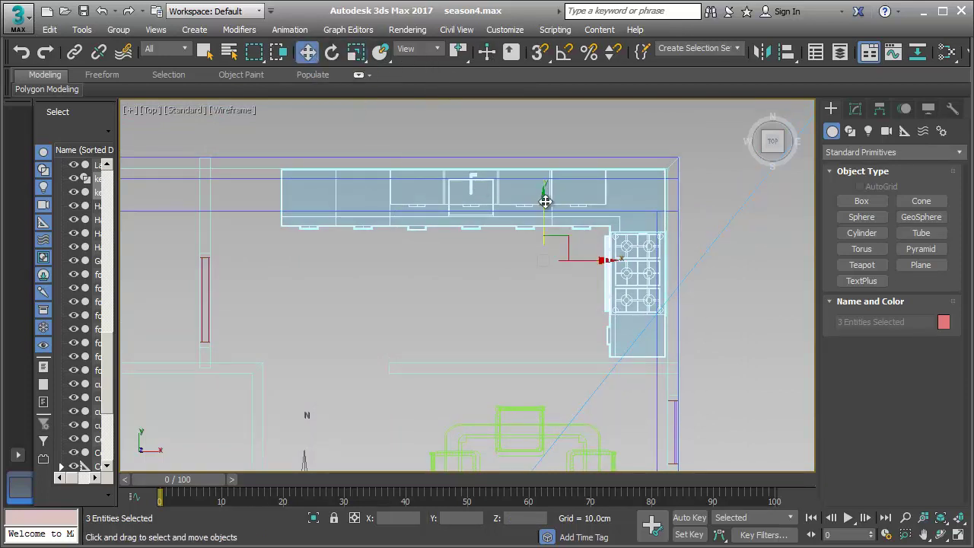
drag(544, 202, 545, 206)
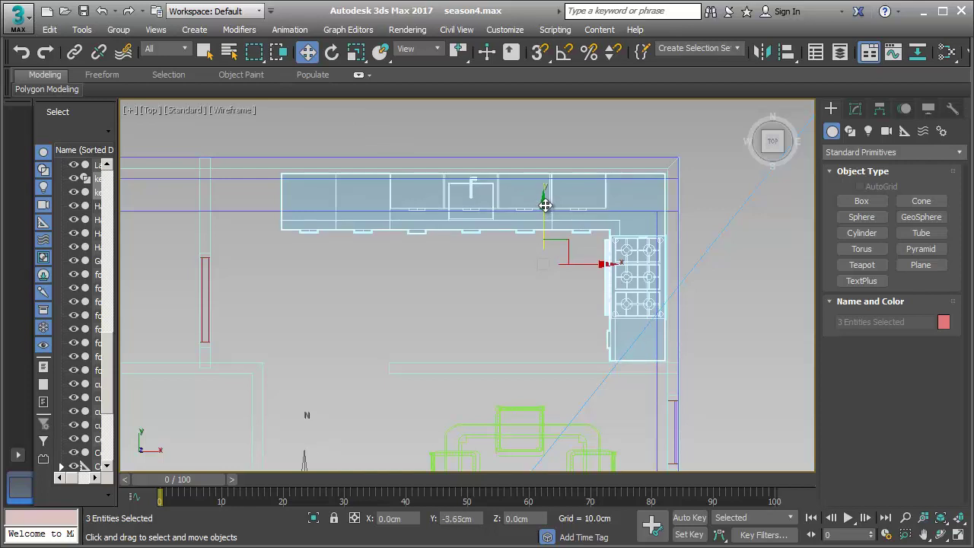
middle_drag(479, 311, 502, 287)
scroll(502, 289, down, 2)
scroll(430, 322, down, 2)
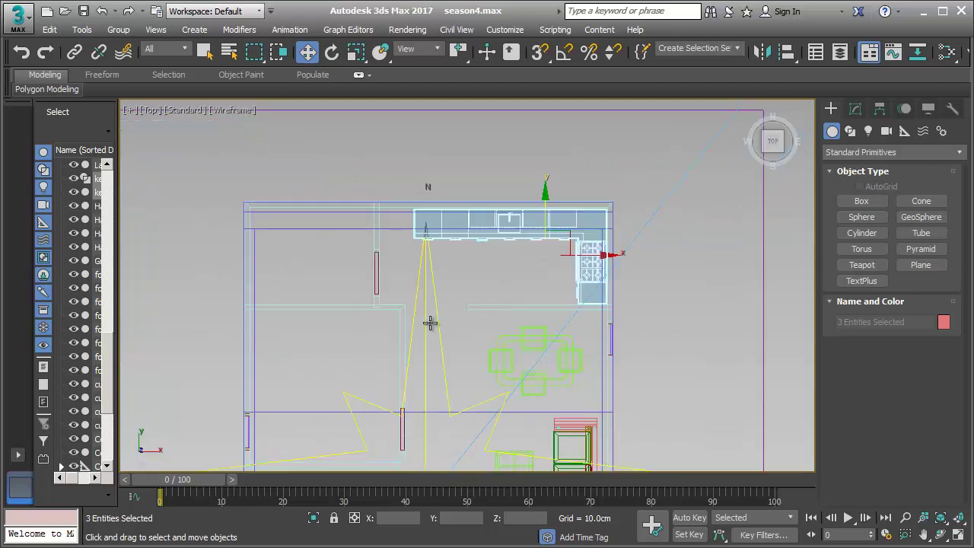
middle_drag(431, 322, 495, 294)
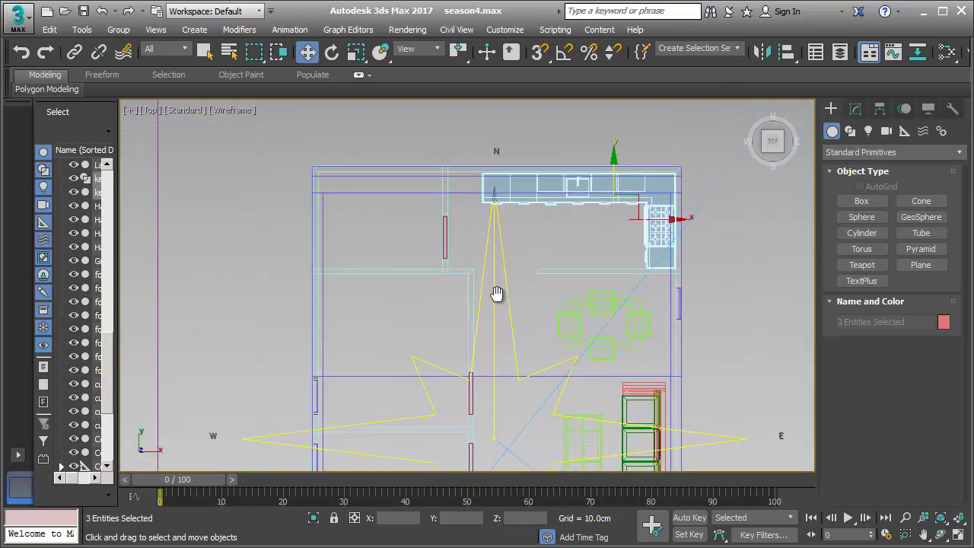
Import Bathroom_Set.skp with default SketchUp options and bring the 34 fixtures into view.
click(20, 18)
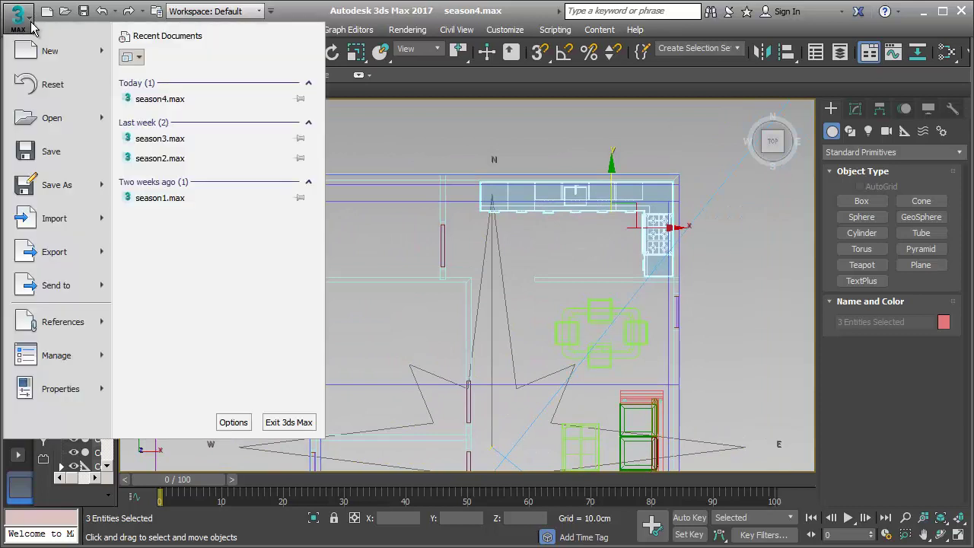
click(61, 219)
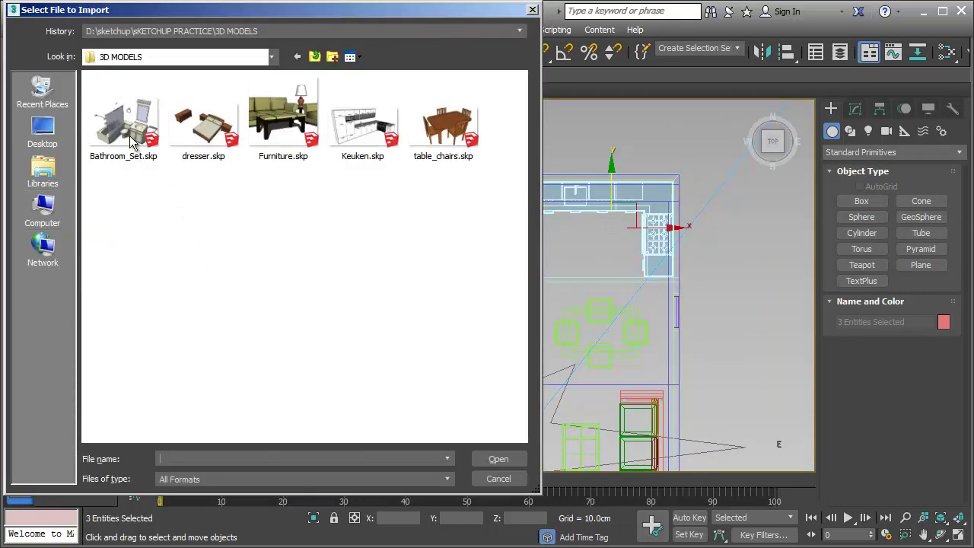
click(130, 141)
click(489, 458)
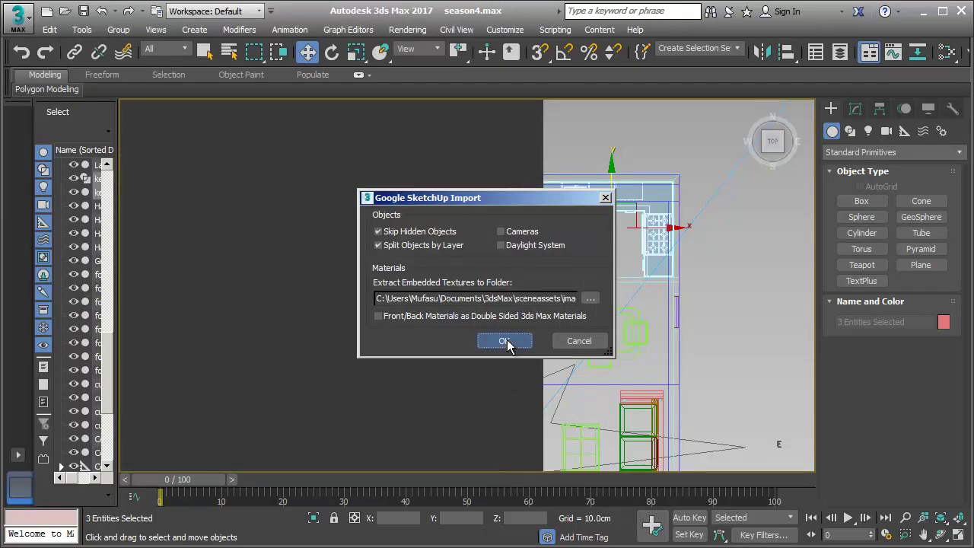
click(506, 339)
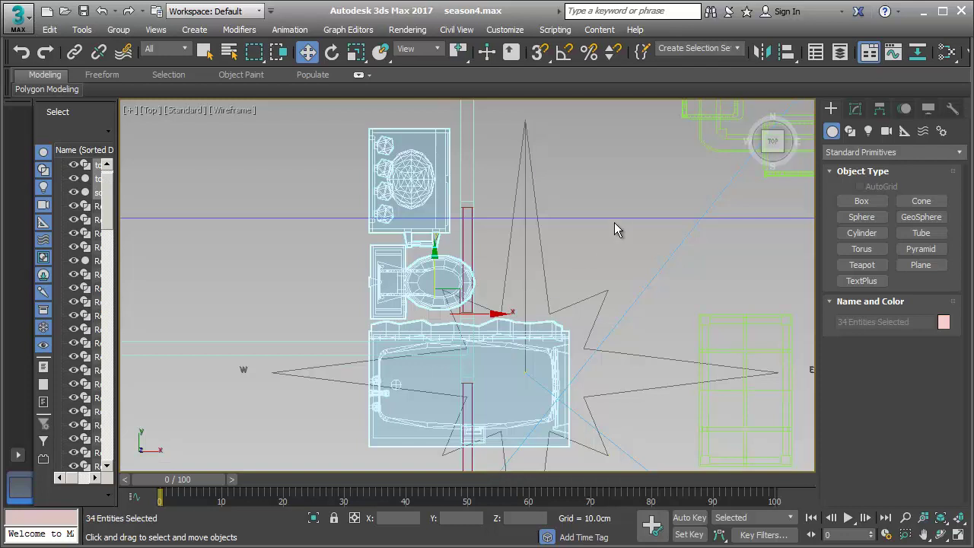
mouse_move(614, 222)
middle_down()
mouse_move(541, 211)
mouse_move(533, 325)
middle_up()
scroll(540, 211, down, 5)
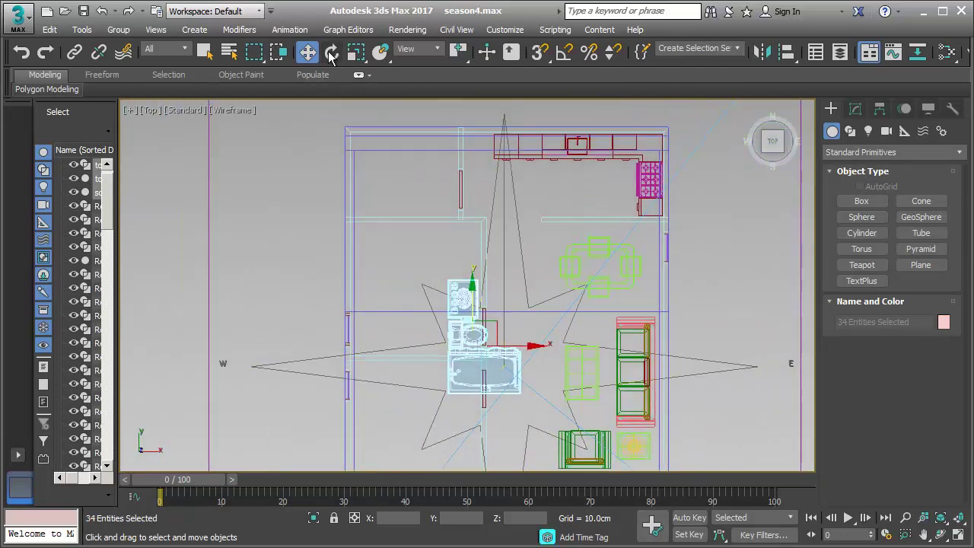
Rotate the bathroom set -95° on Z with angle snap on.
click(332, 51)
click(565, 53)
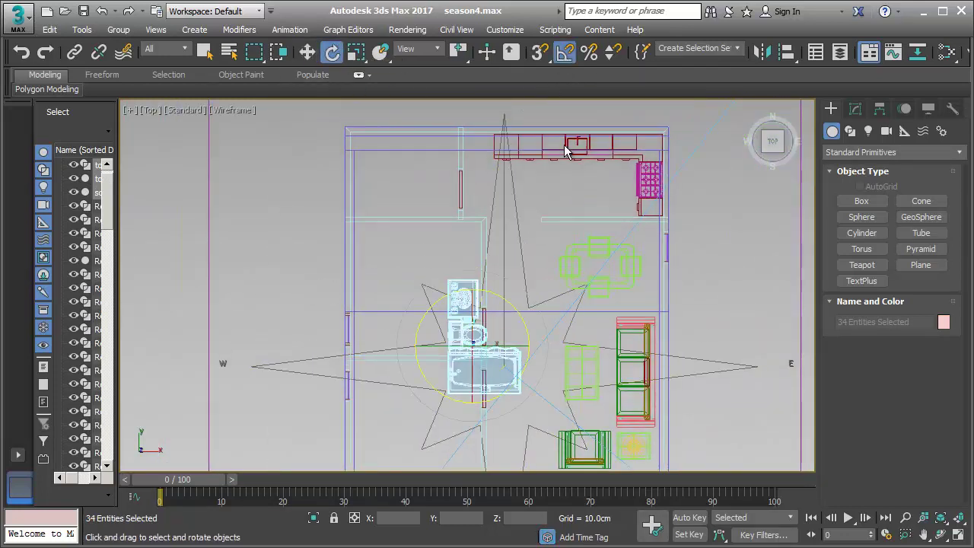
drag(517, 306, 552, 366)
Move the bathroom fixtures along the top wall of the top-left room.
click(306, 52)
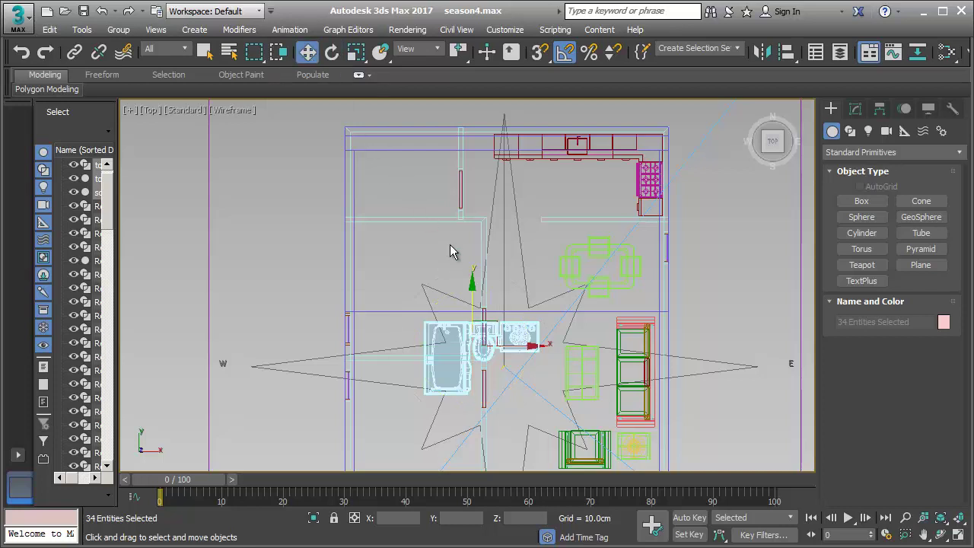
drag(493, 314, 425, 141)
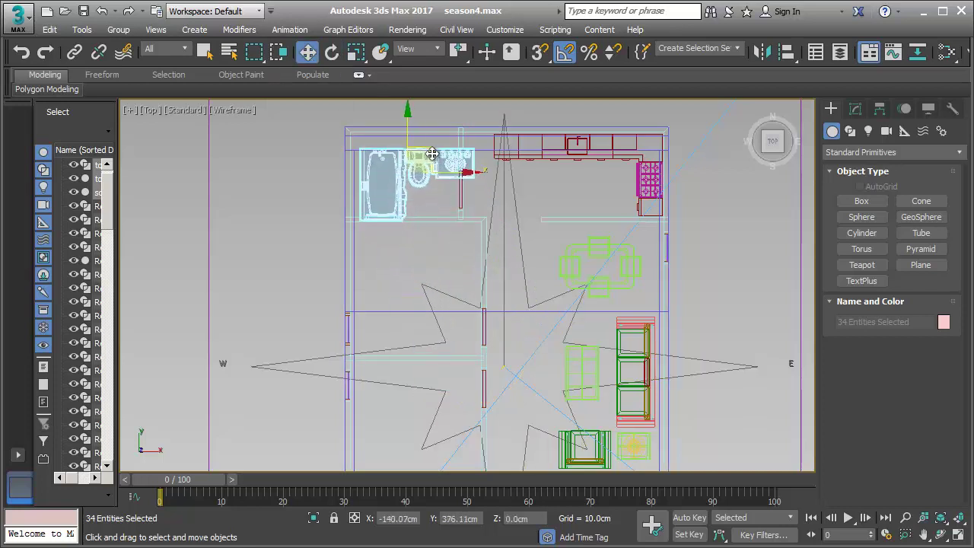
scroll(434, 217, up, 2)
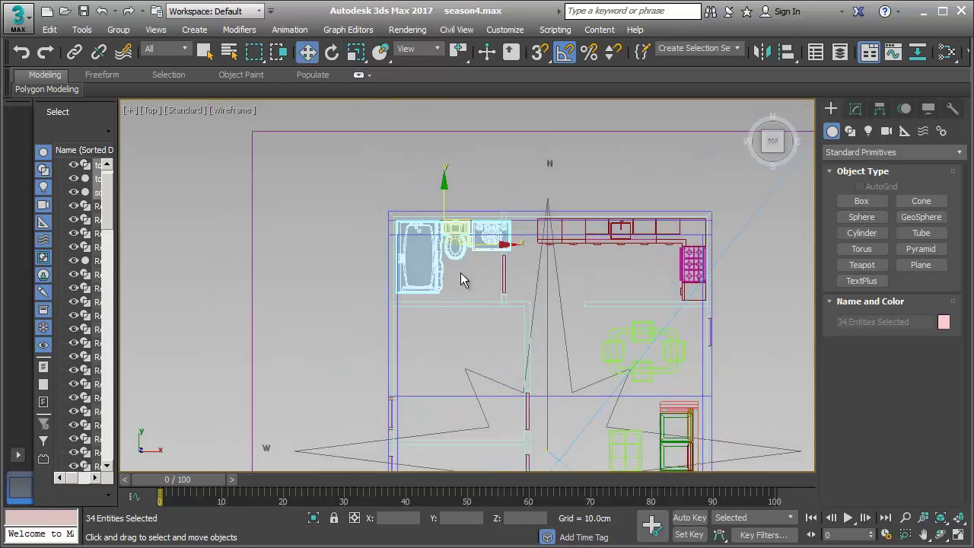
scroll(461, 276, up, 2)
scroll(435, 246, up, 2)
scroll(423, 252, up, 1)
scroll(450, 285, up, 1)
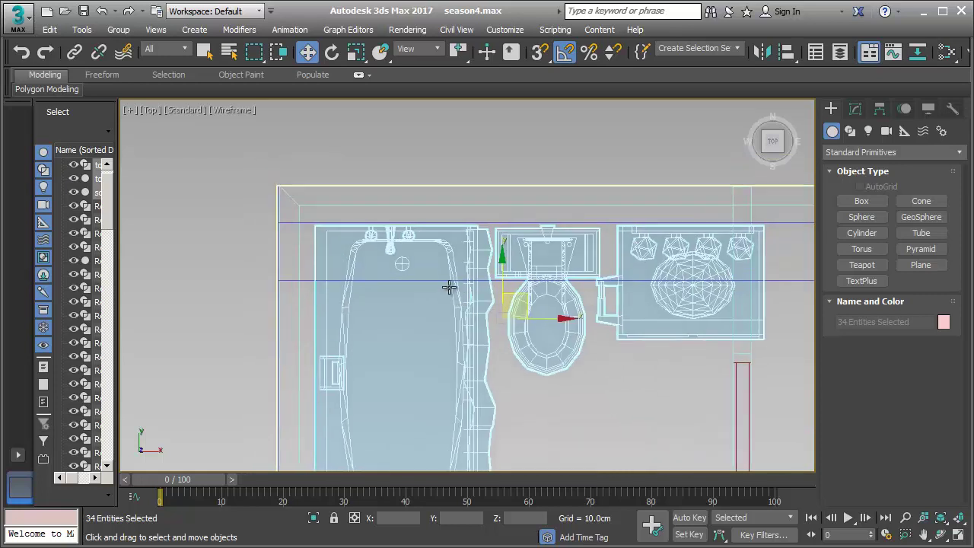
scroll(499, 269, up, 1)
drag(499, 263, 497, 245)
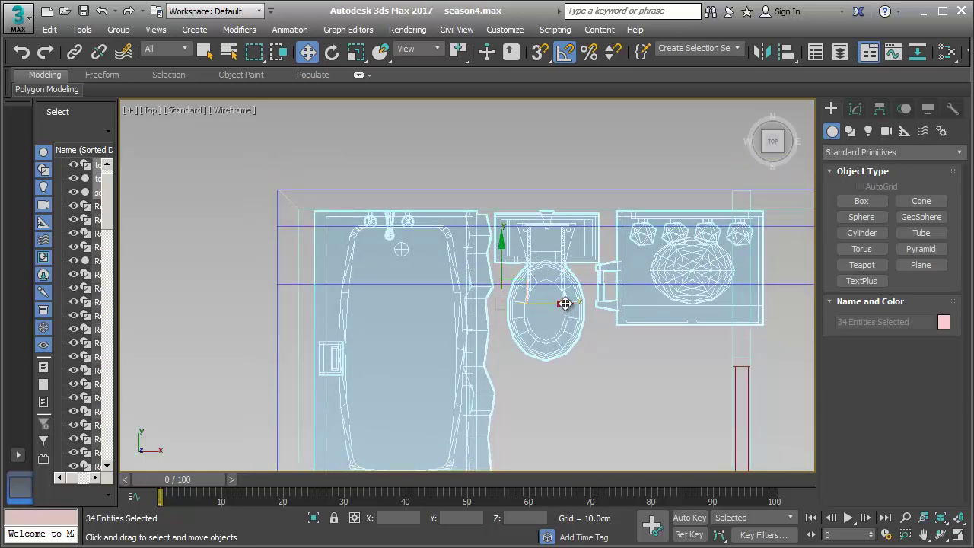
drag(565, 304, 553, 304)
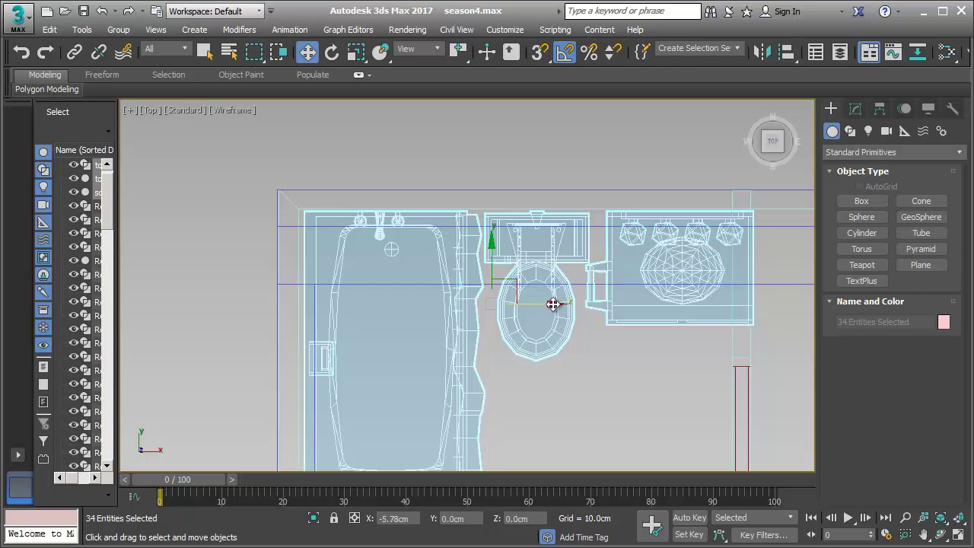
Select the toilet, try rotating and moving it, then undo both changes.
click(622, 156)
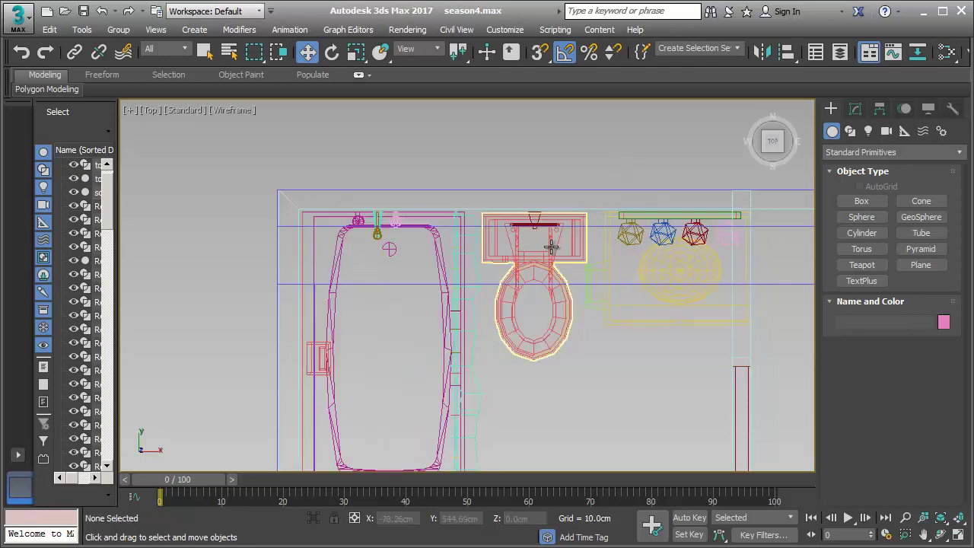
click(551, 247)
middle_drag(548, 333, 530, 240)
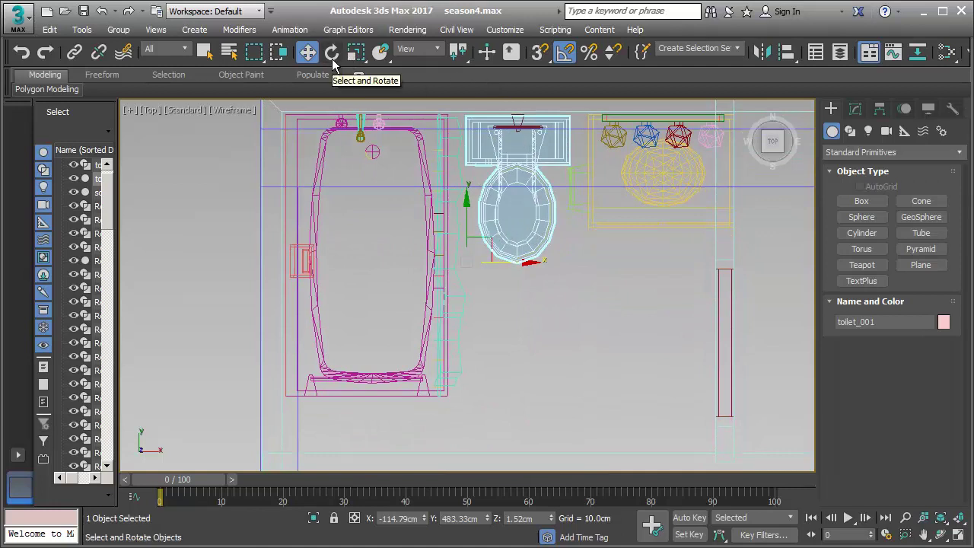
click(332, 52)
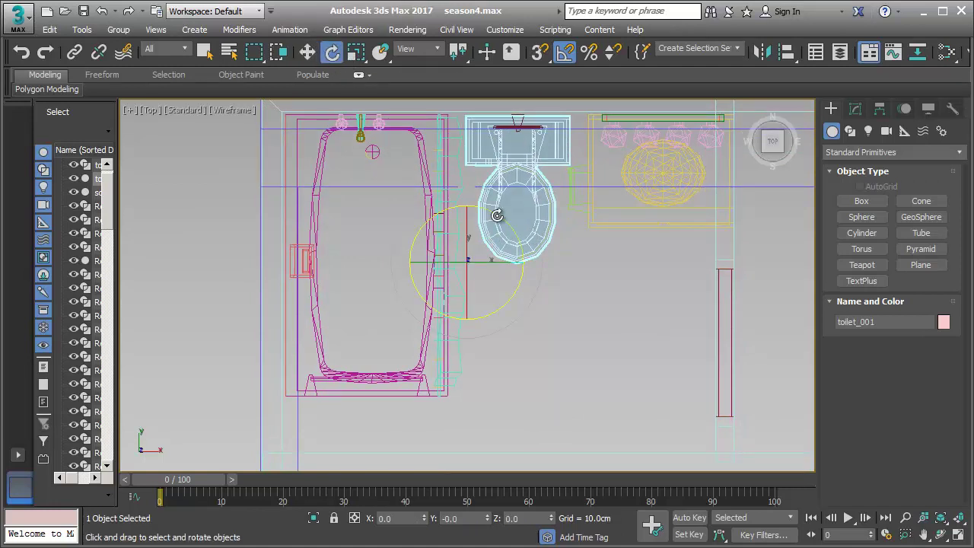
drag(497, 216, 527, 372)
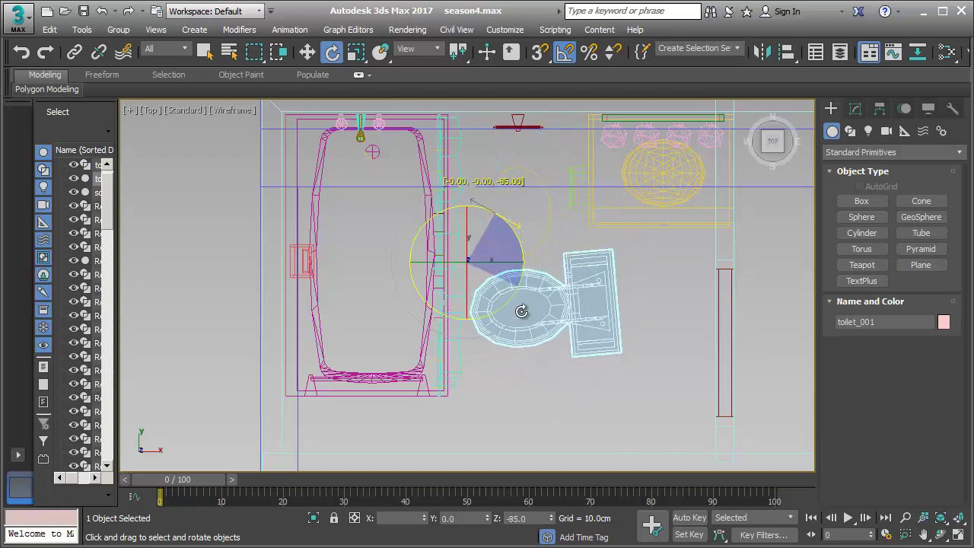
mouse_move(526, 372)
mouse_down()
mouse_move(524, 337)
mouse_move(513, 381)
mouse_move(446, 419)
mouse_move(559, 413)
mouse_up()
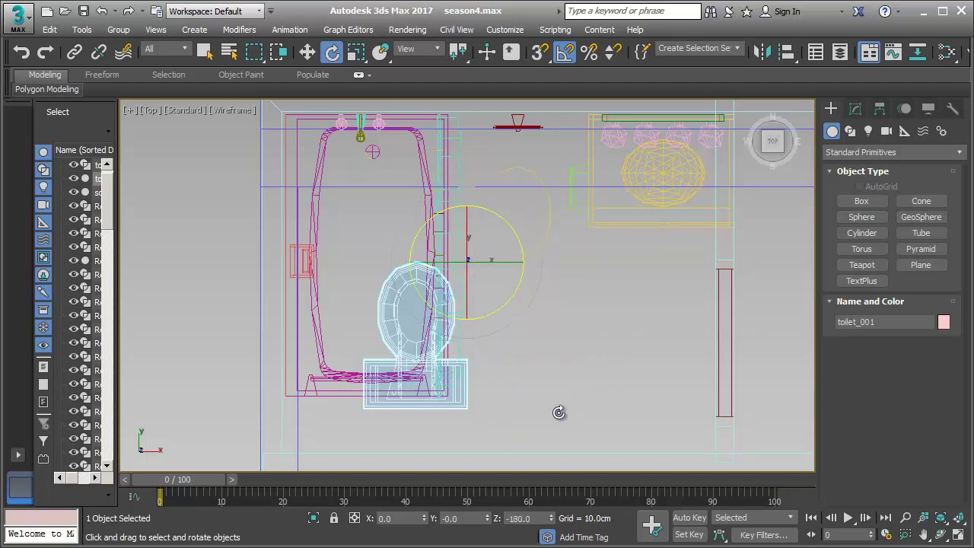
click(308, 51)
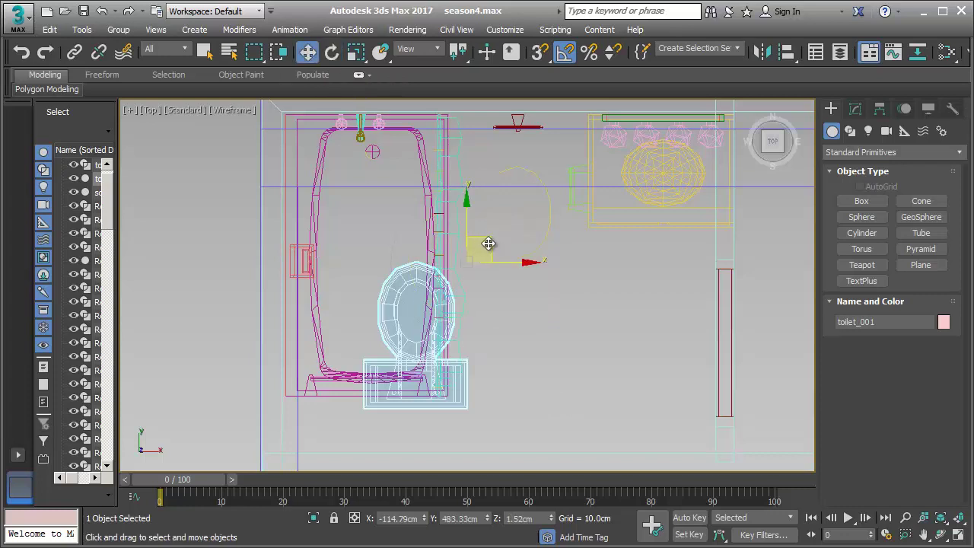
drag(488, 243, 571, 241)
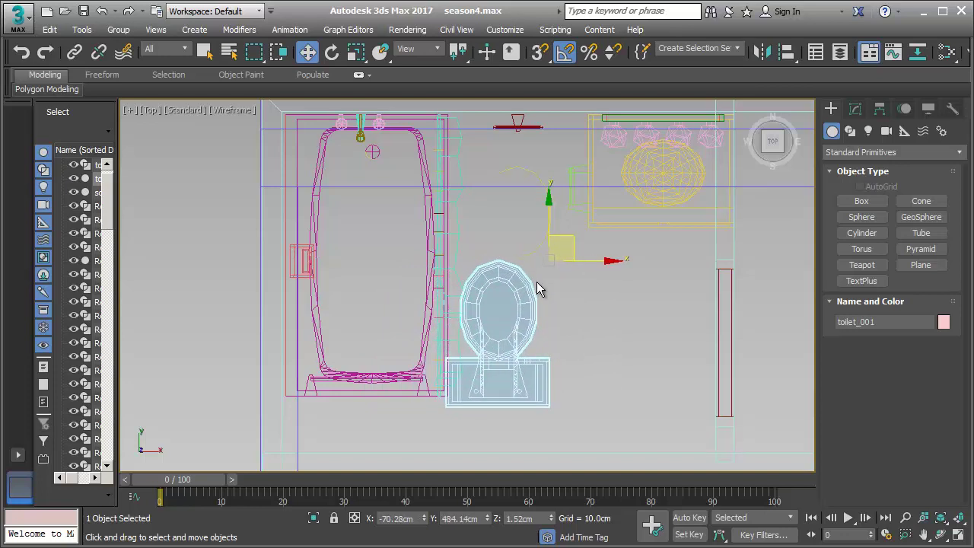
key(ctrl+z)
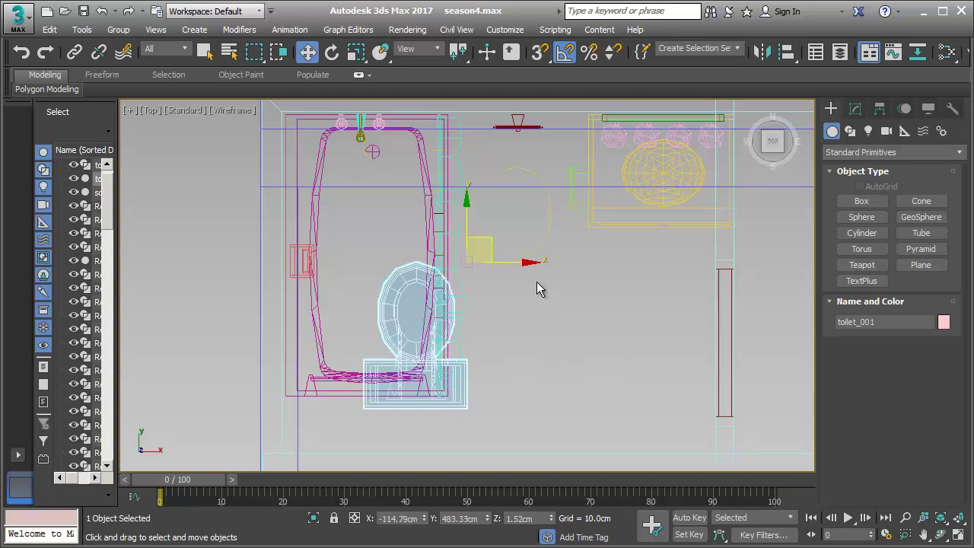
key(ctrl+z)
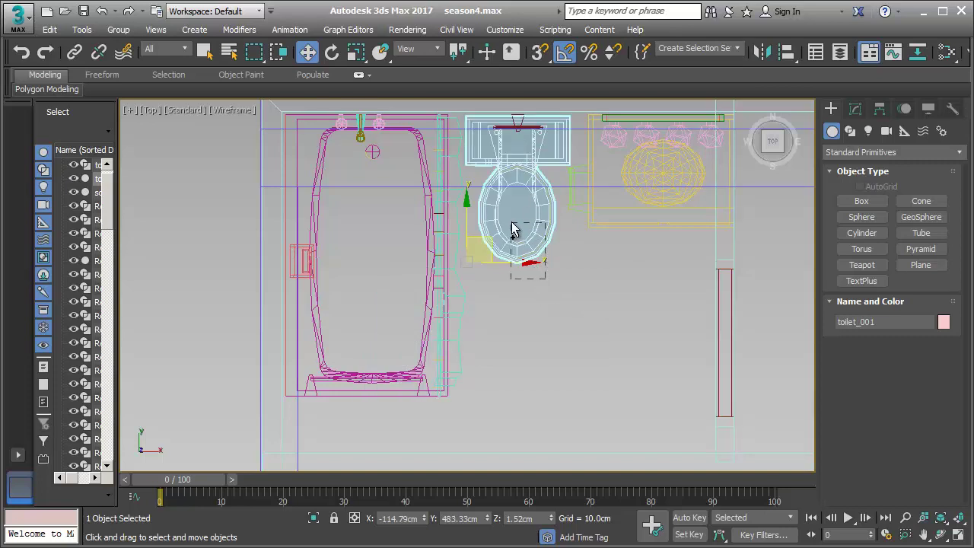
Select all three toilet parts, move them down, and turn them 180°.
ctrl+click(514, 221)
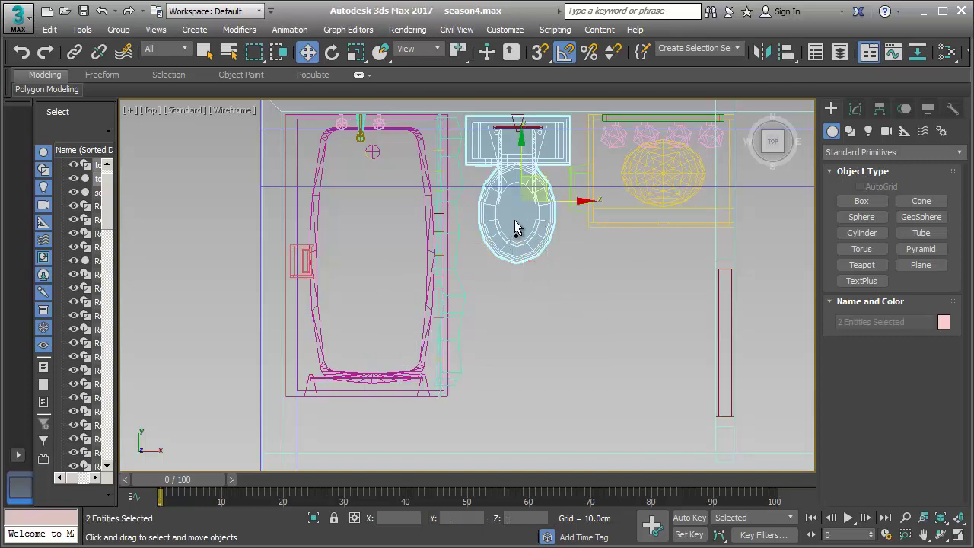
ctrl+click(536, 126)
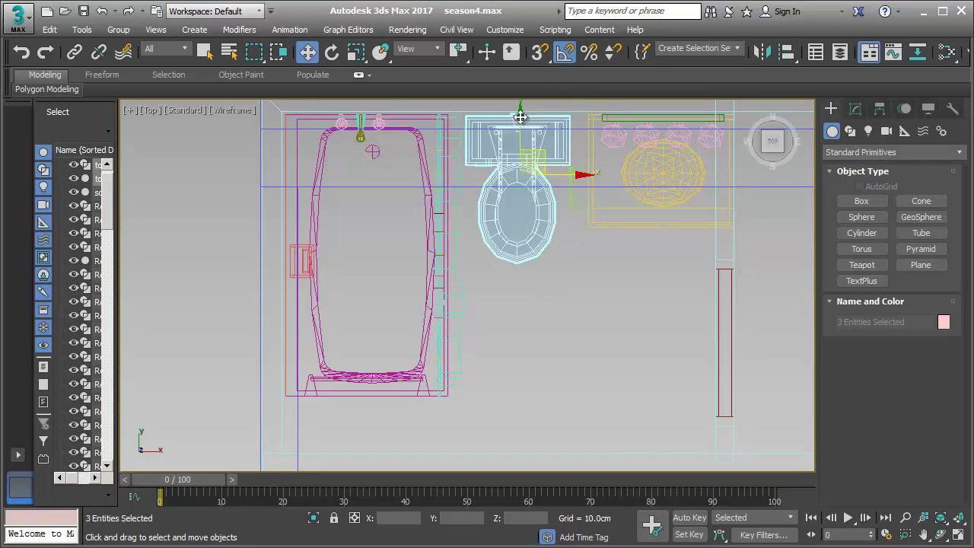
drag(521, 115, 529, 270)
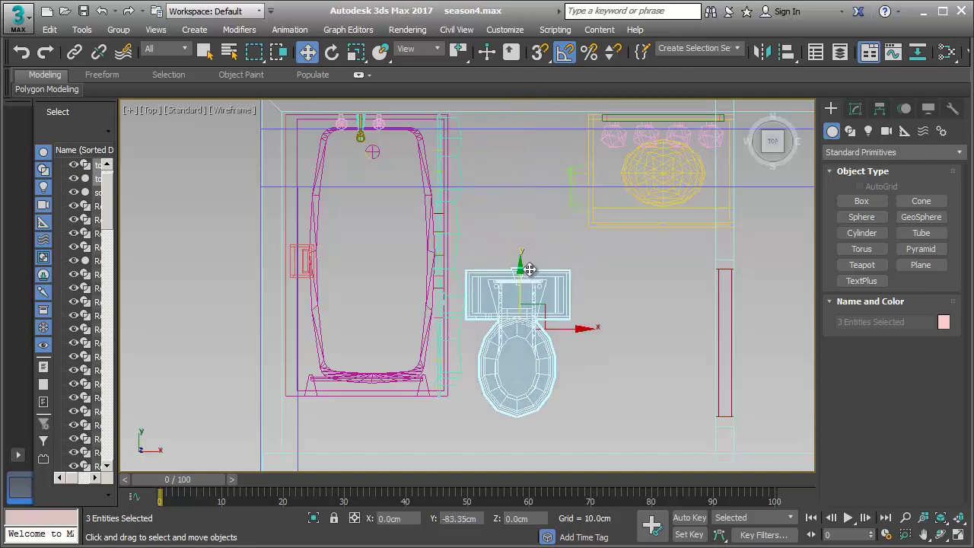
click(332, 51)
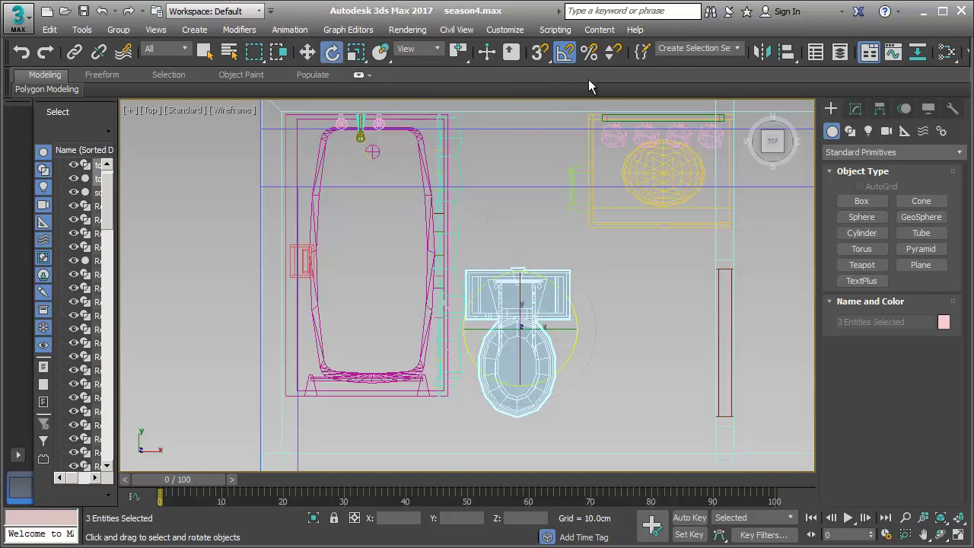
drag(569, 296, 669, 386)
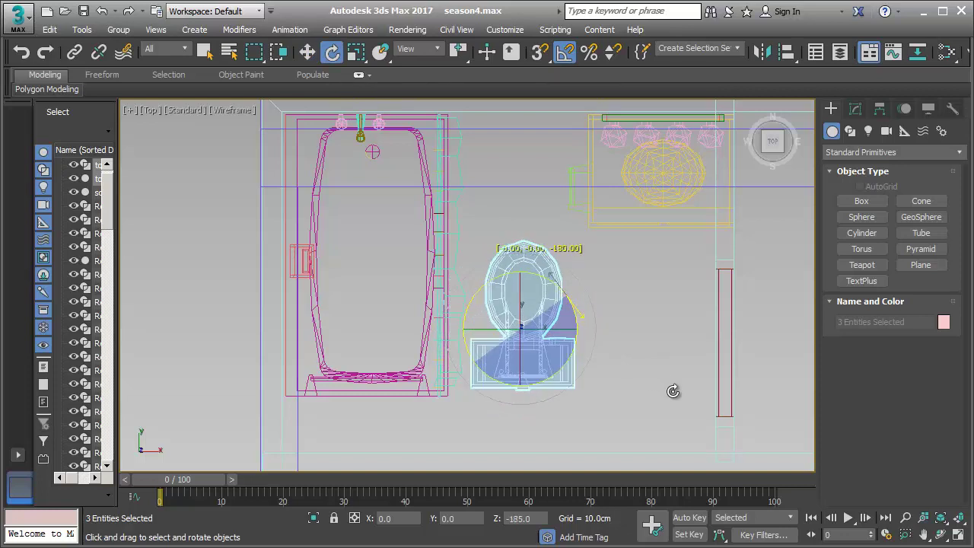
drag(669, 387, 649, 361)
middle_drag(649, 361, 648, 239)
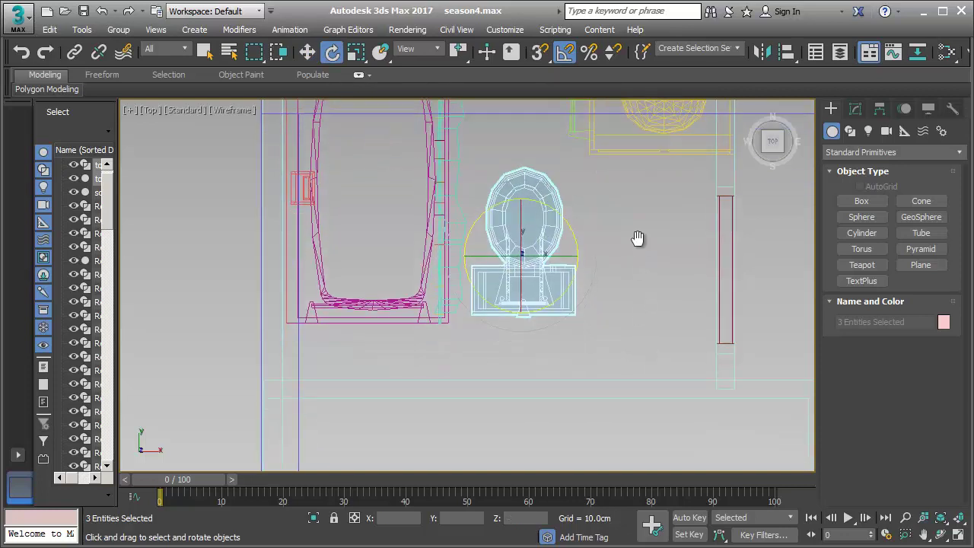
Move the toilet parts further down beside the bathtub.
click(307, 52)
drag(534, 199, 541, 262)
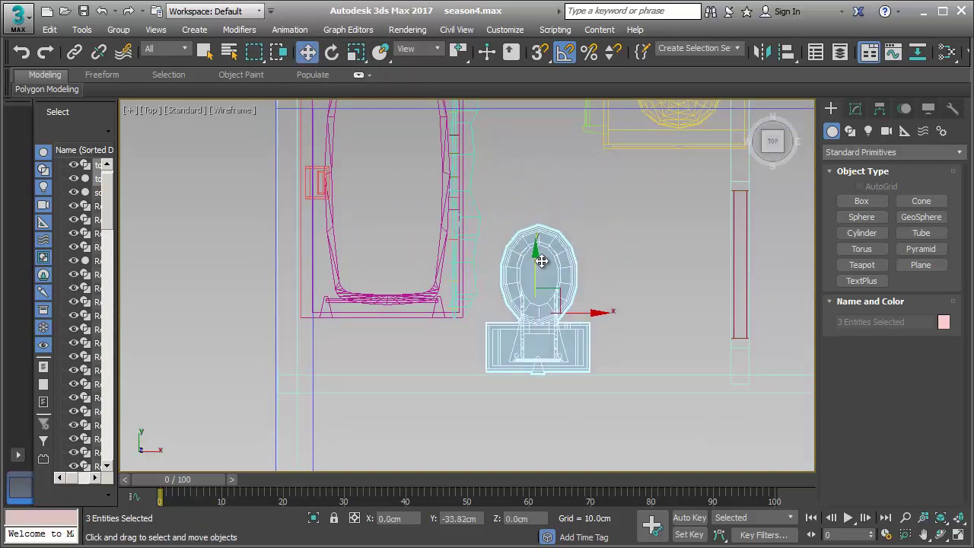
middle_drag(645, 245, 565, 387)
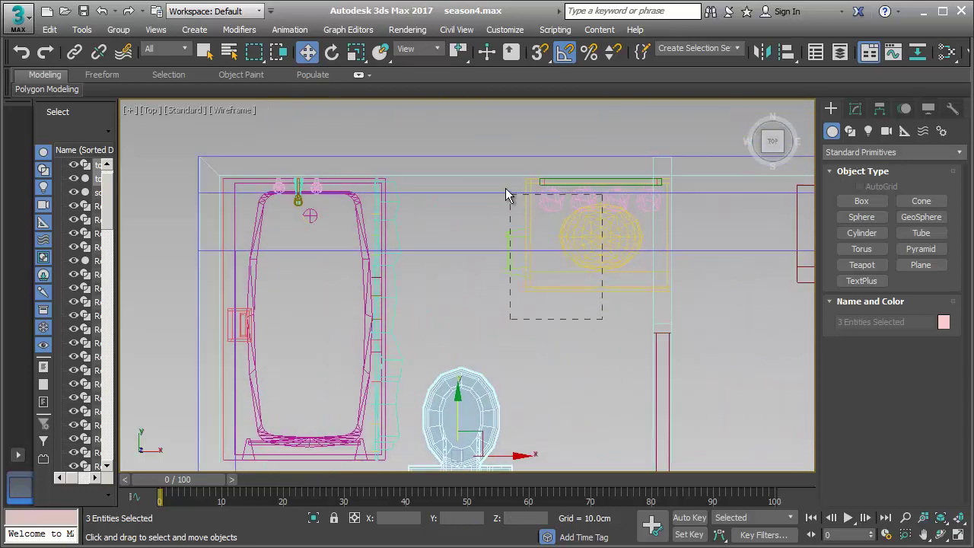
Select the seven lamp-fixture parts by the vanity and test-move them left and back.
drag(503, 184, 503, 184)
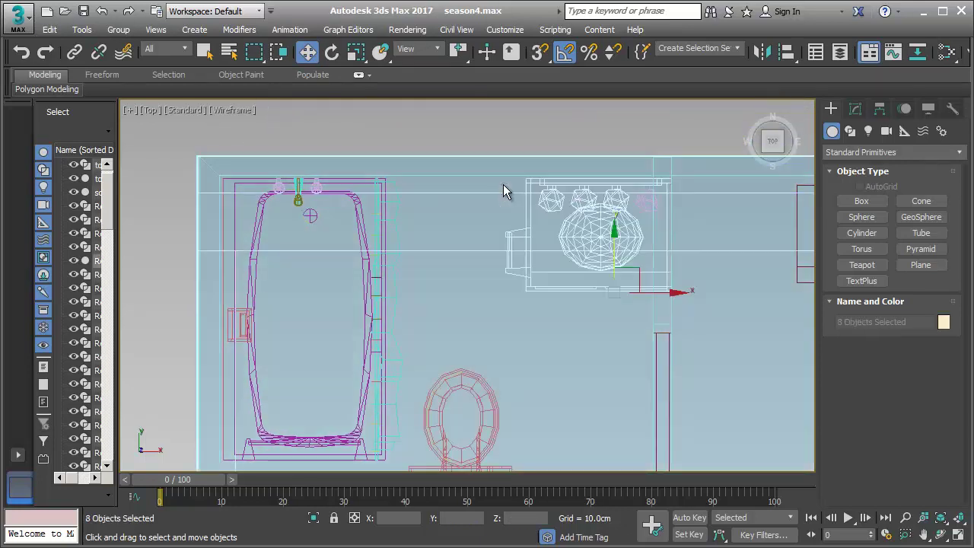
click(569, 342)
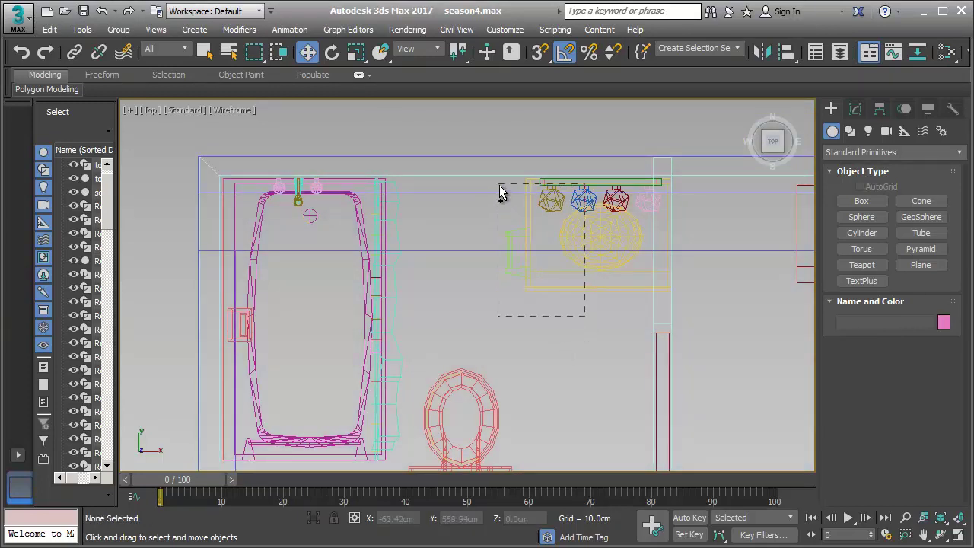
drag(503, 208, 499, 185)
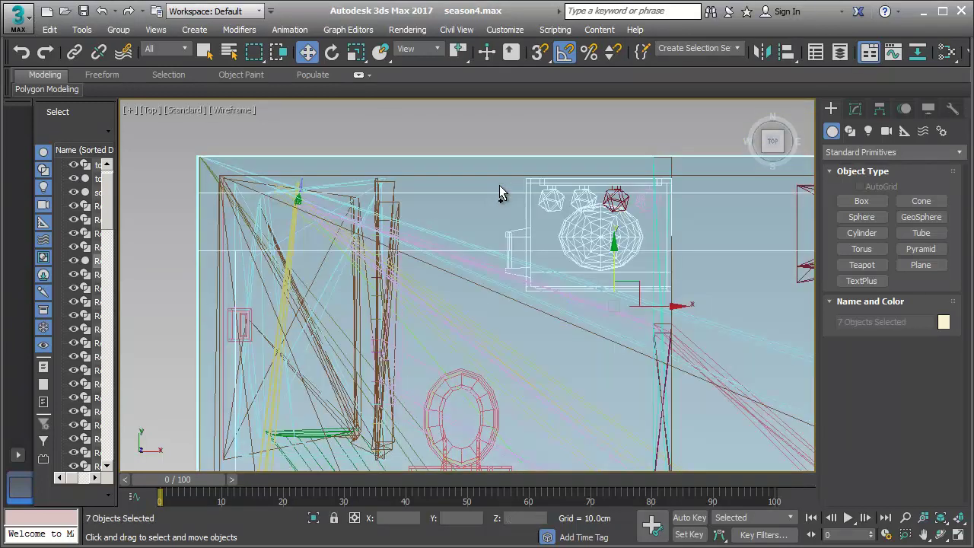
click(591, 234)
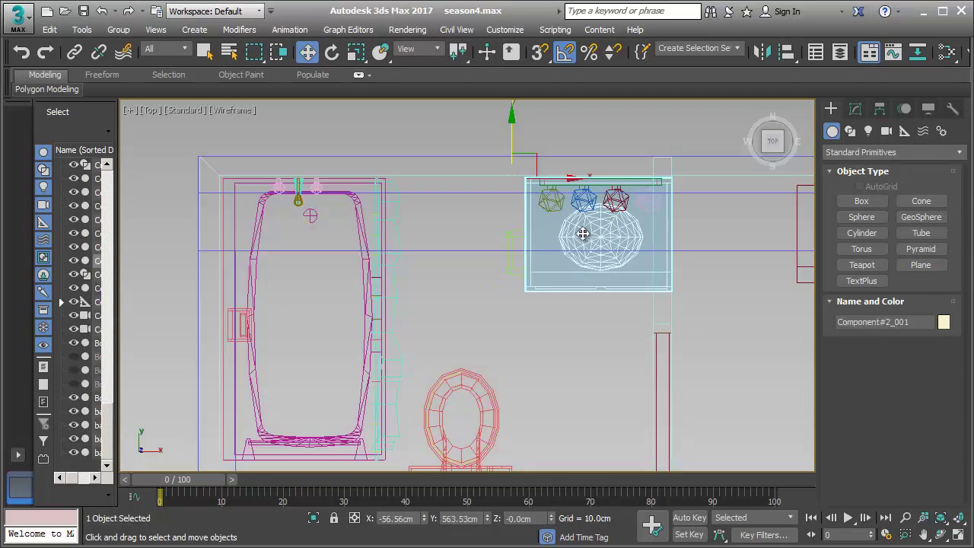
drag(560, 207, 579, 200)
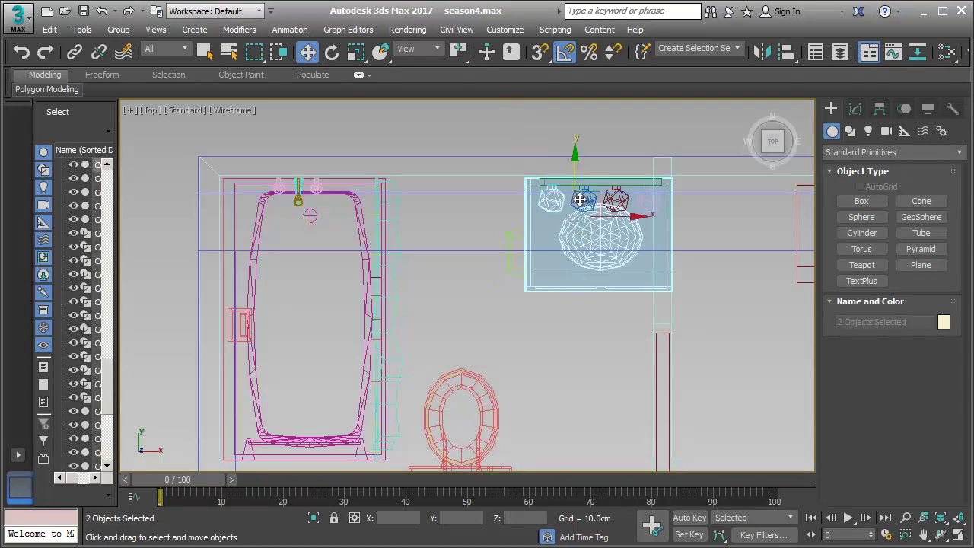
ctrl+click(626, 200)
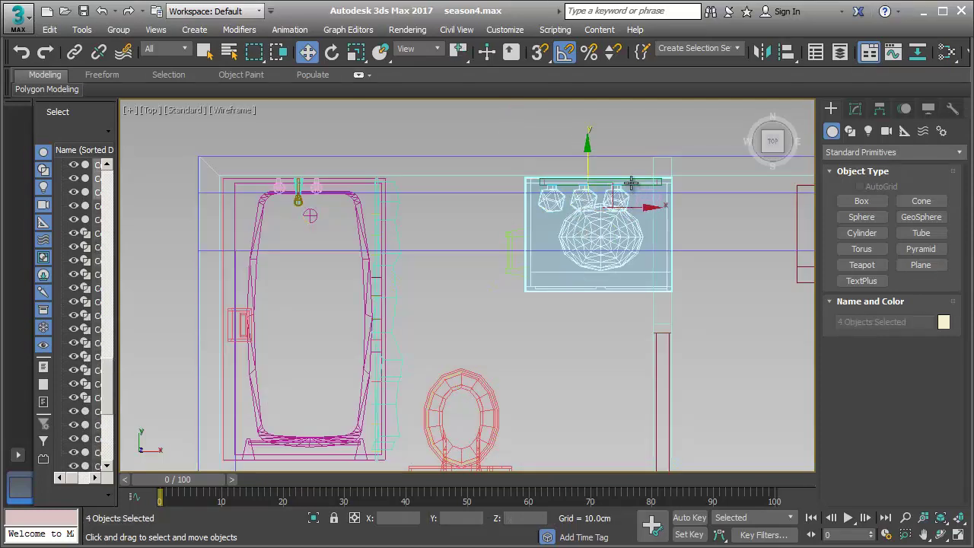
ctrl+click(630, 183)
ctrl+click(508, 237)
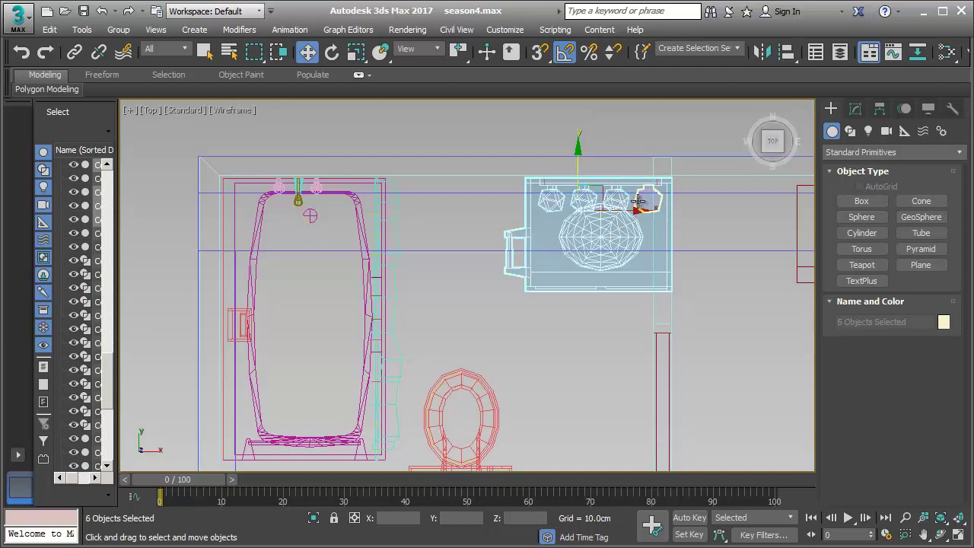
ctrl+click(639, 200)
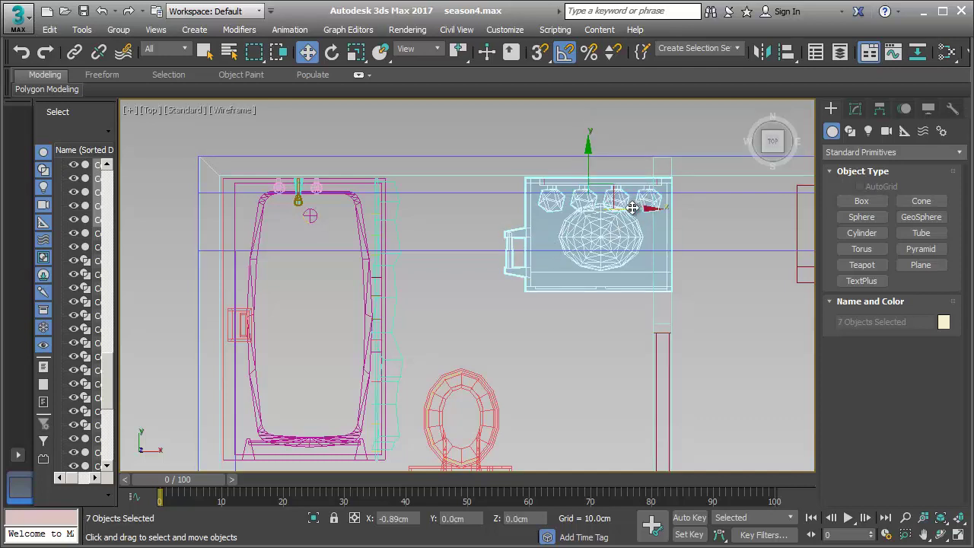
drag(637, 207, 504, 191)
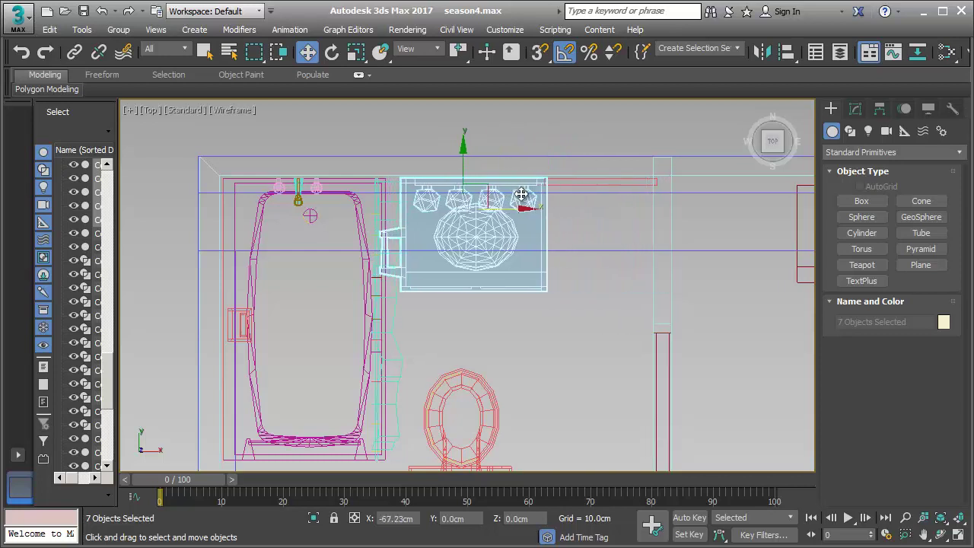
mouse_move(504, 192)
mouse_down()
mouse_move(635, 212)
mouse_move(644, 204)
mouse_up()
Shift the fixture's top bar, Component#17_001, left along X over the lamps, then zoom out.
scroll(624, 176, up, 2)
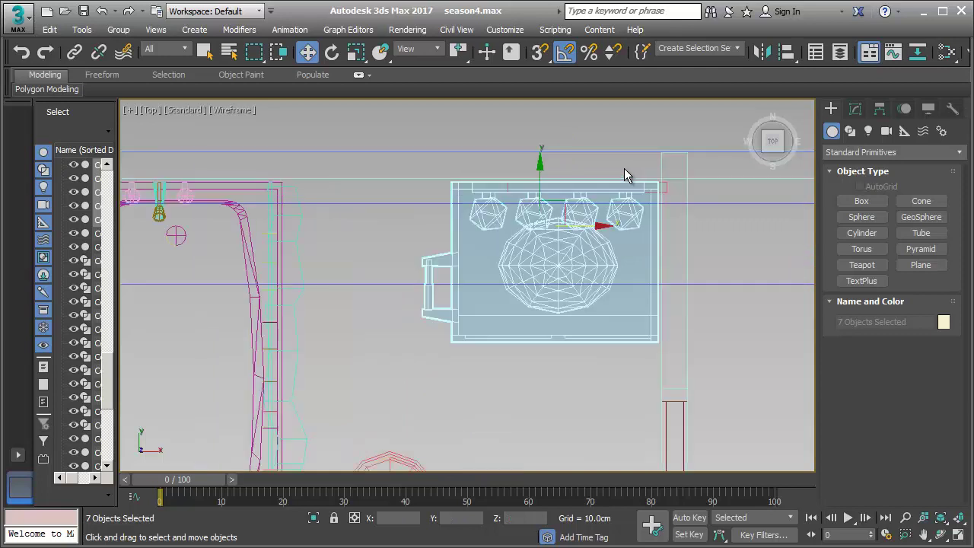
scroll(624, 177, up, 3)
click(706, 205)
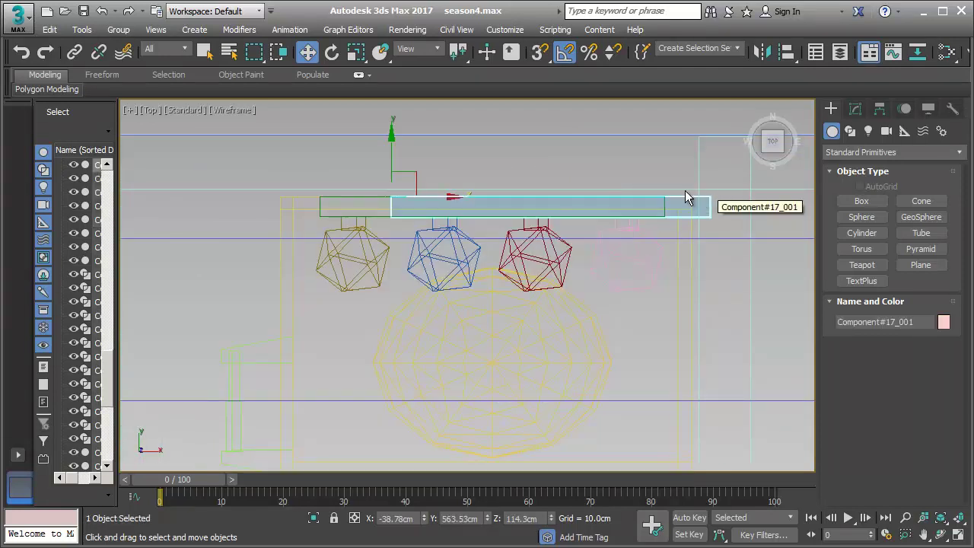
drag(448, 199, 387, 194)
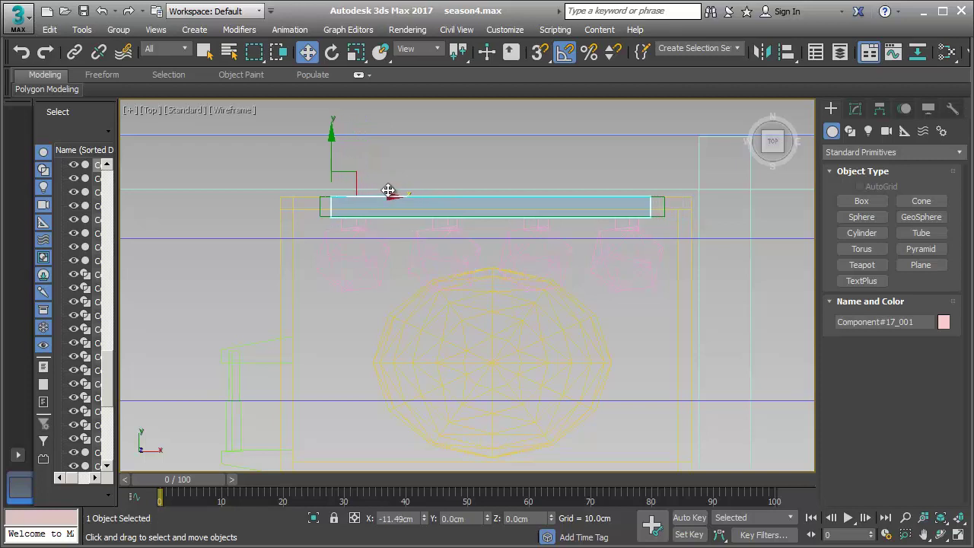
click(619, 157)
scroll(589, 248, down, 3)
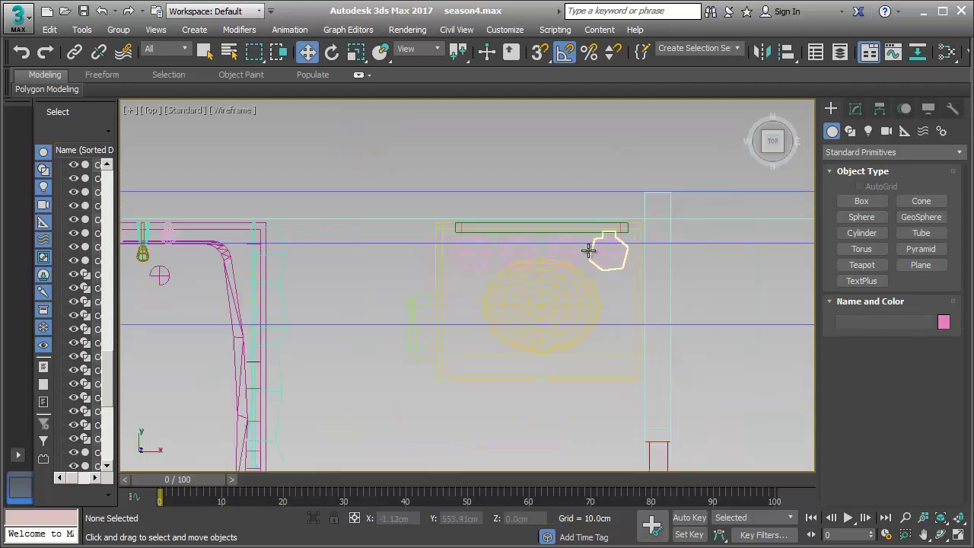
scroll(587, 251, down, 4)
mouse_move(576, 261)
middle_down()
mouse_move(559, 196)
mouse_move(543, 191)
middle_up()
scroll(503, 241, down, 3)
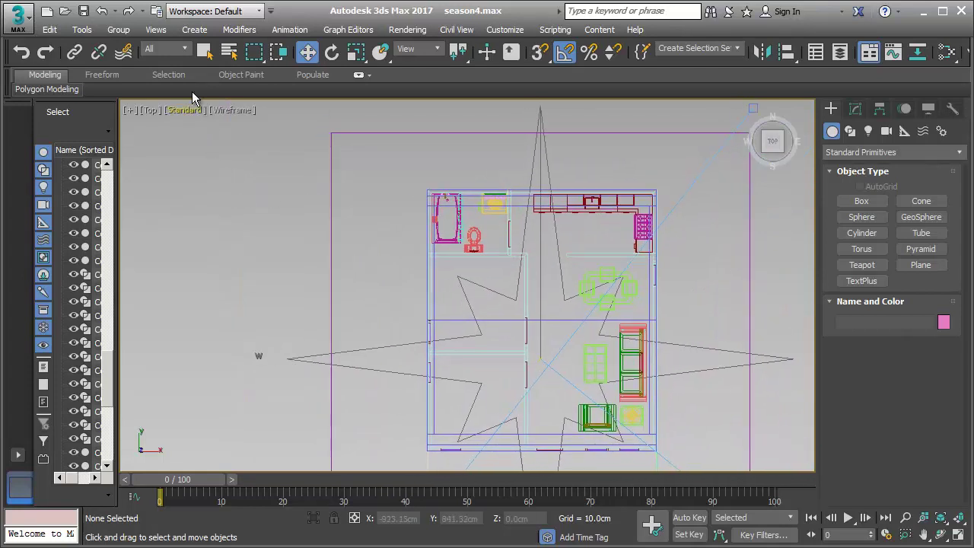
Import dresser.skp via the application menu, accepting the default Google SketchUp import settings.
click(17, 17)
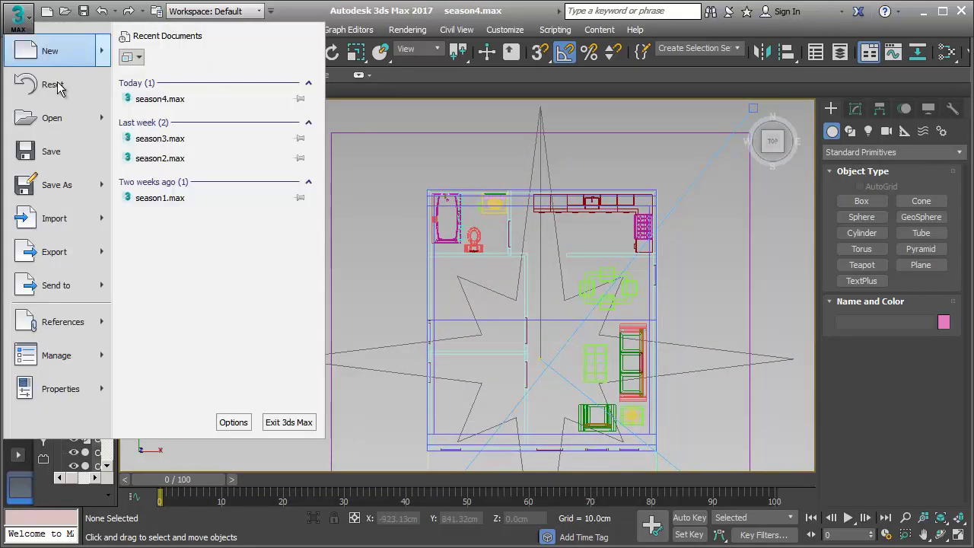
click(57, 215)
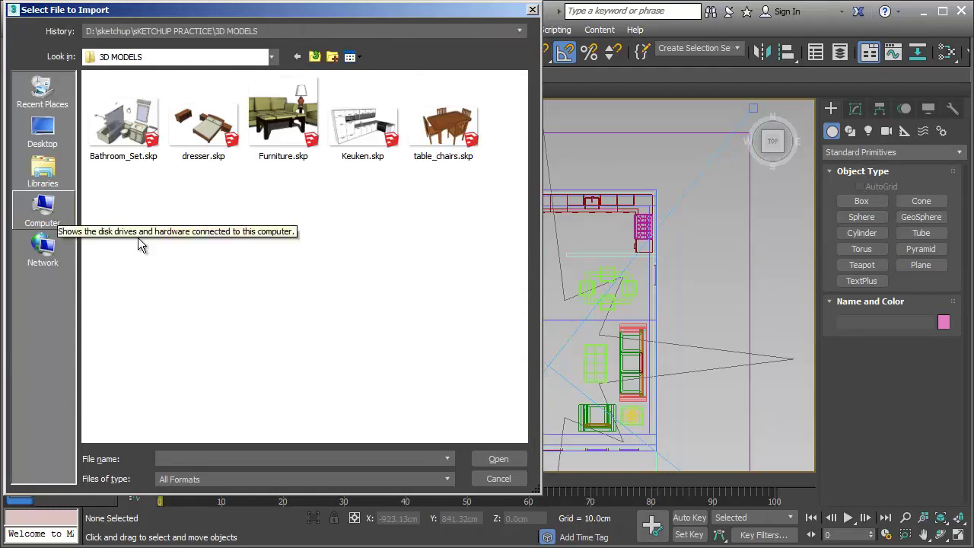
click(204, 129)
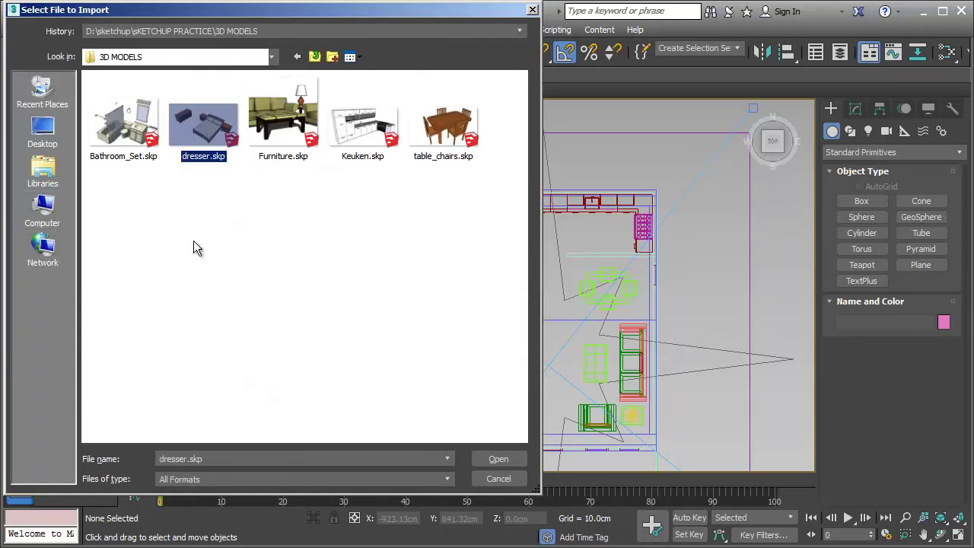
click(500, 459)
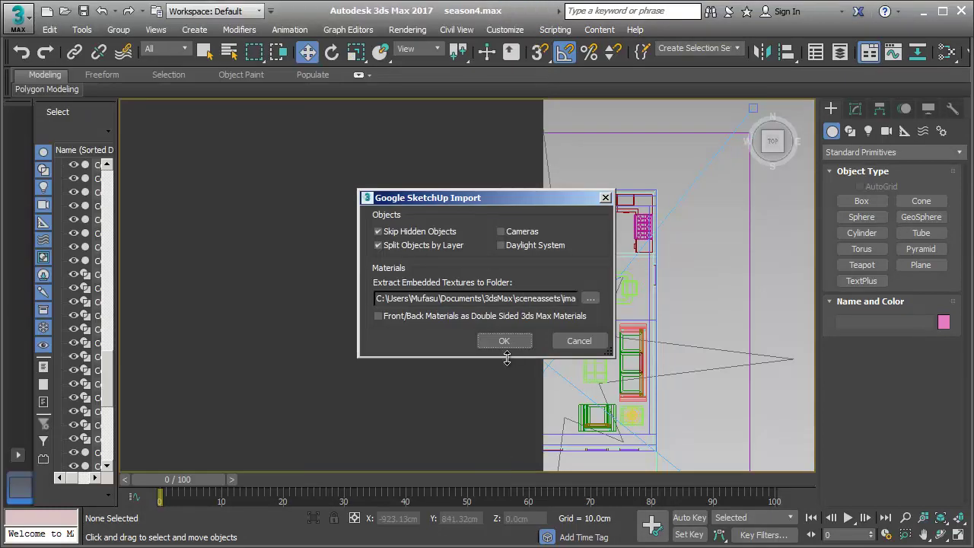
click(506, 343)
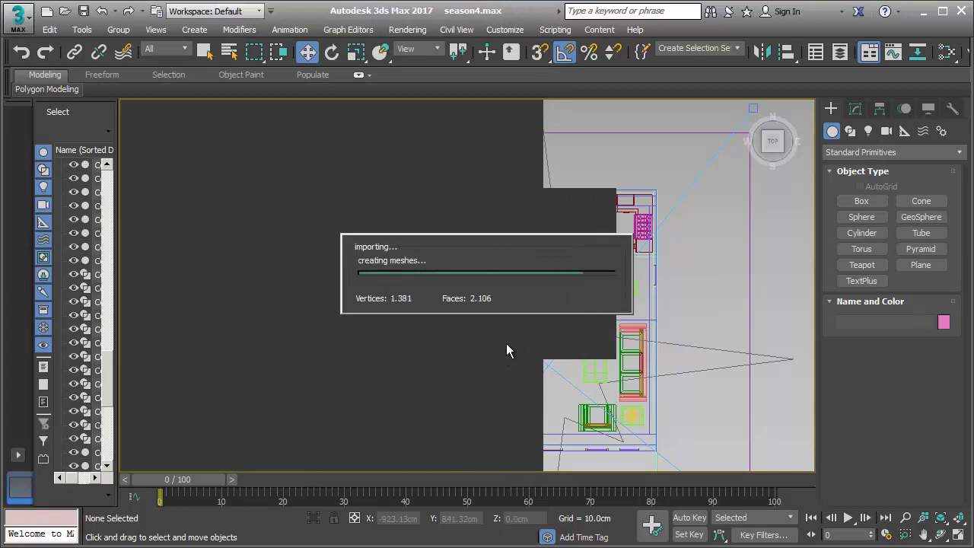
Rotate the imported dresser.skp furniture about 85° around Z.
scroll(431, 268, down, 1)
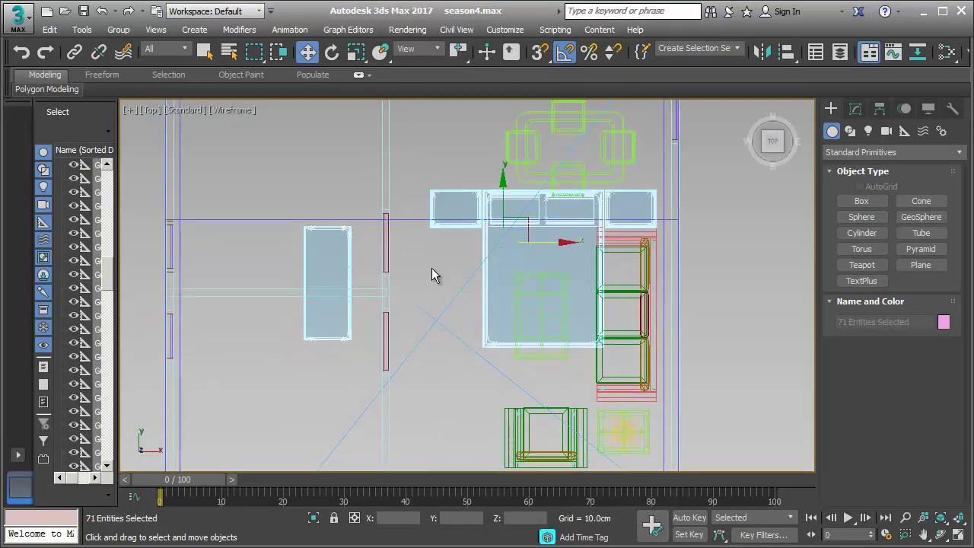
scroll(434, 278, down, 1)
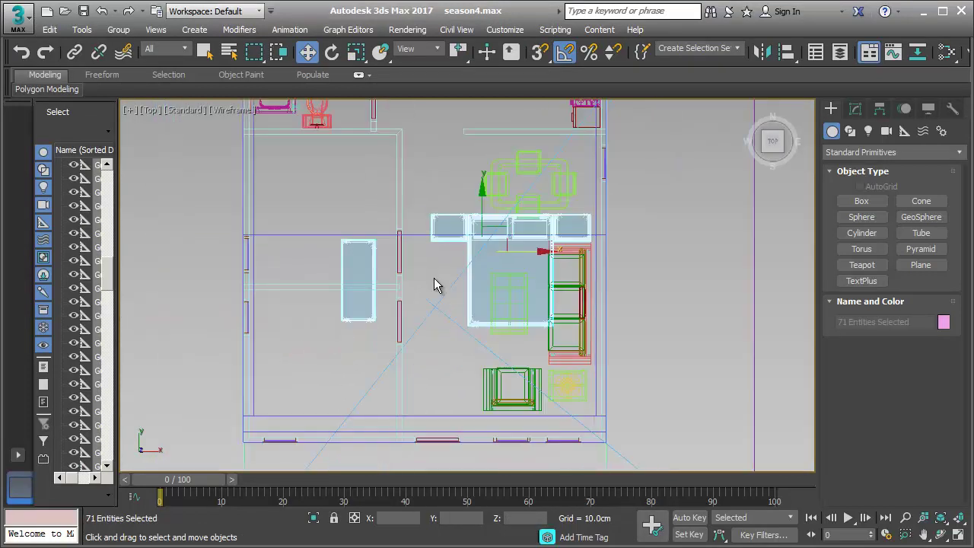
click(332, 51)
drag(527, 223, 499, 155)
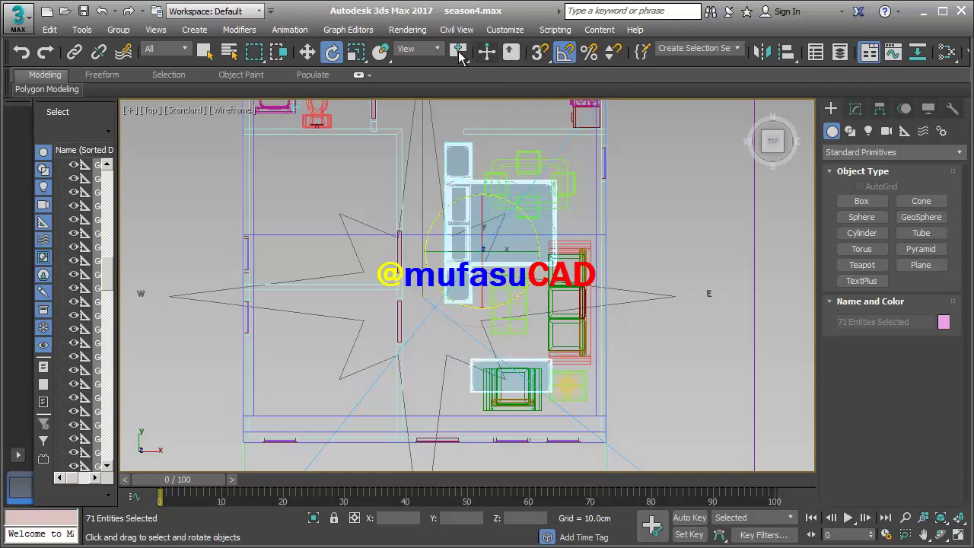
Move the furniture left and up into the upper-left bedroom, then deselect it.
click(309, 52)
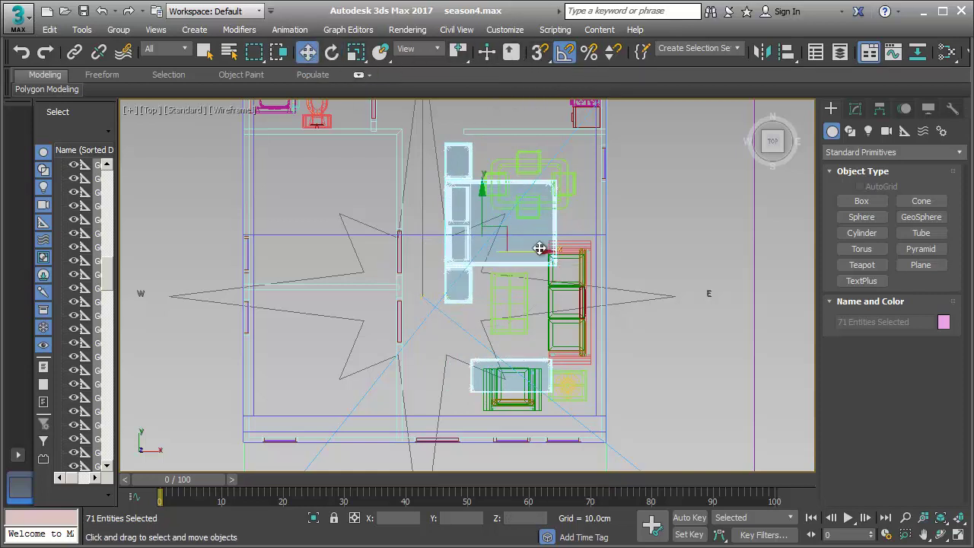
drag(539, 249, 349, 244)
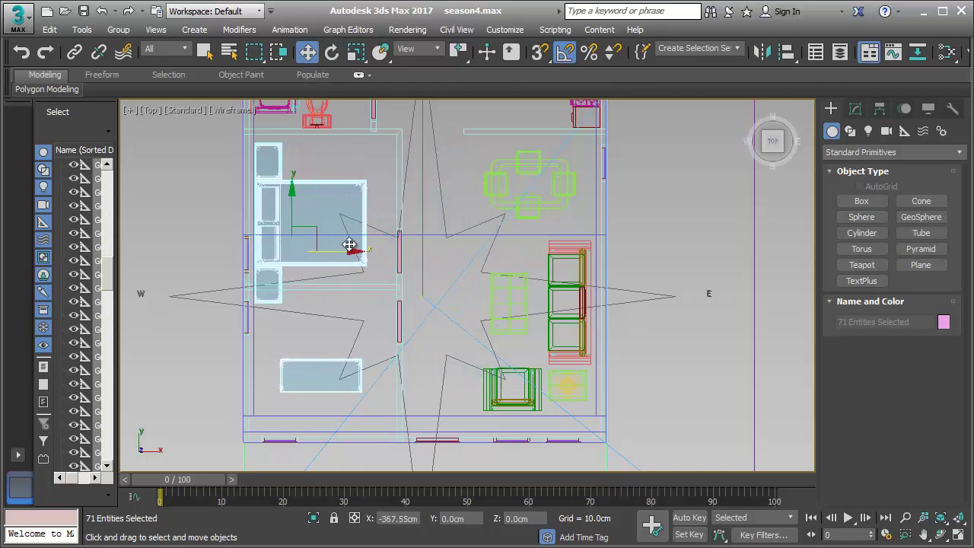
scroll(361, 243, up, 2)
scroll(348, 259, up, 2)
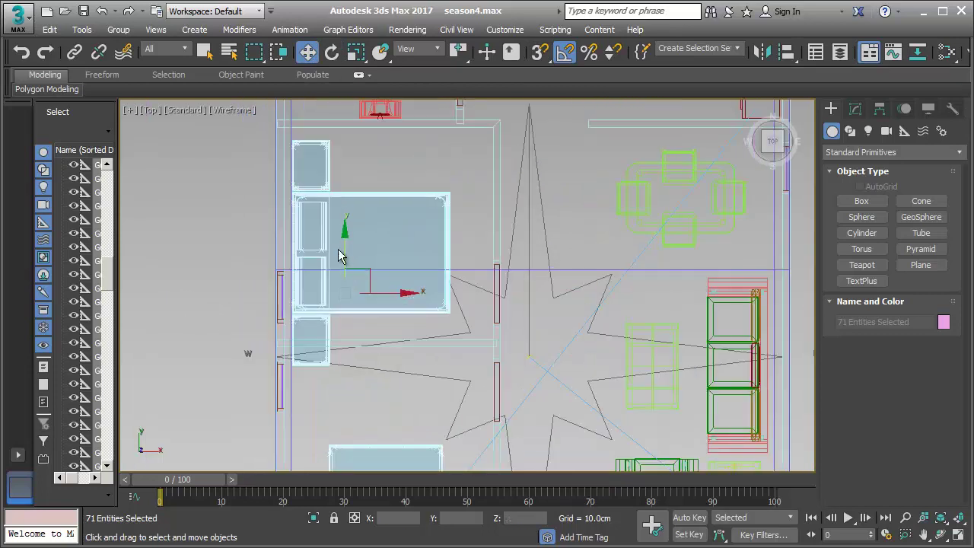
drag(342, 231, 342, 172)
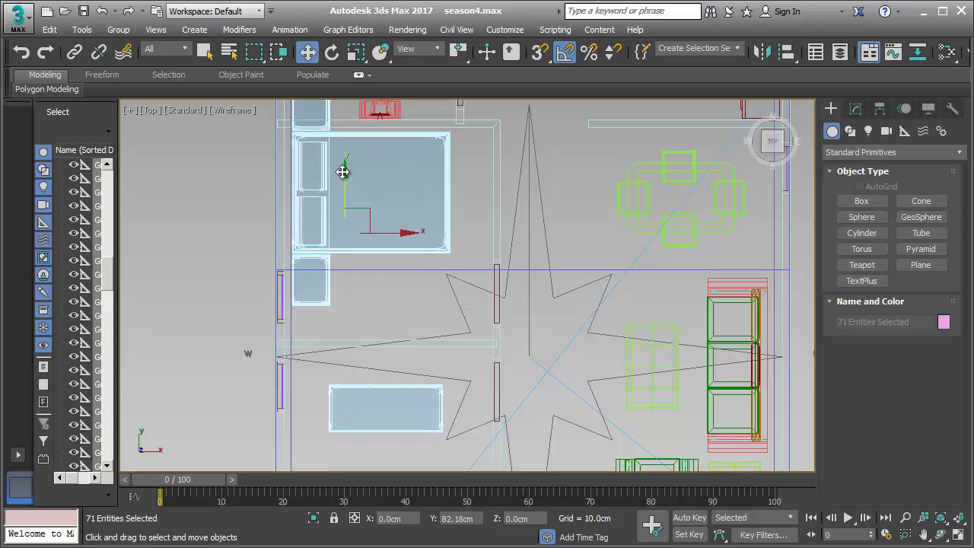
middle_drag(373, 192, 402, 192)
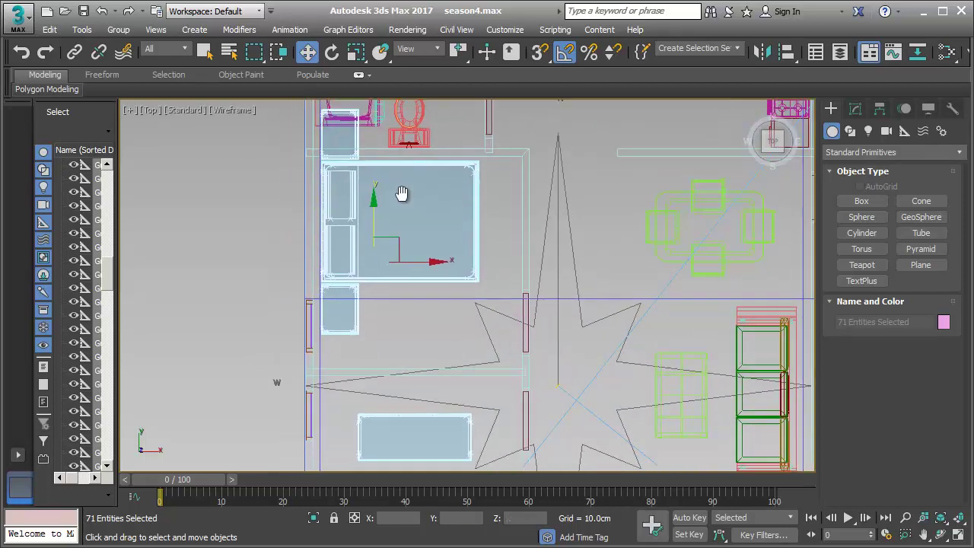
click(254, 352)
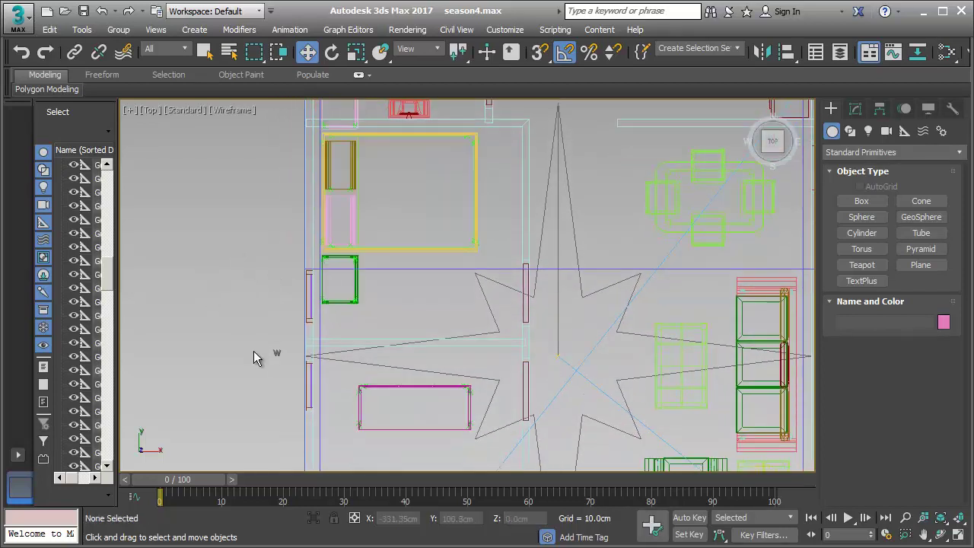
click(390, 387)
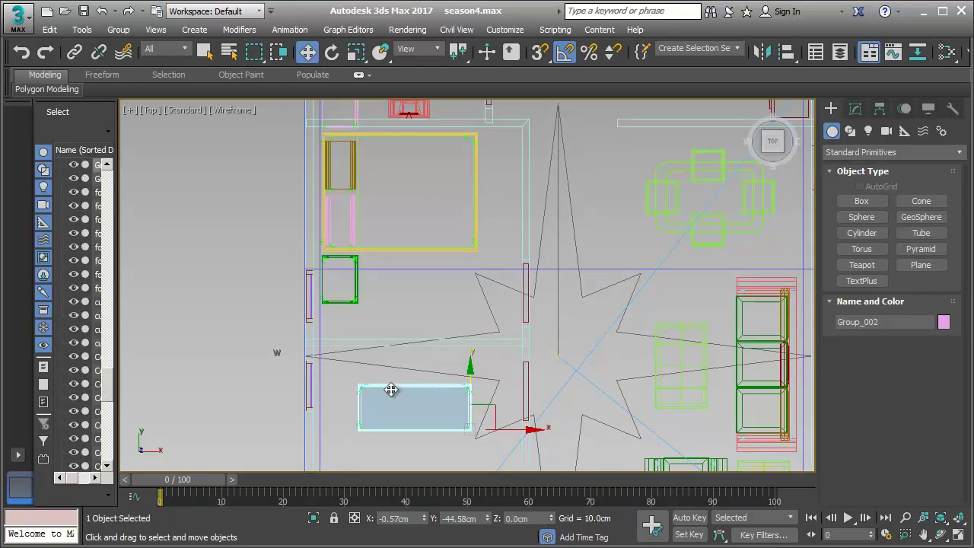
key(Delete)
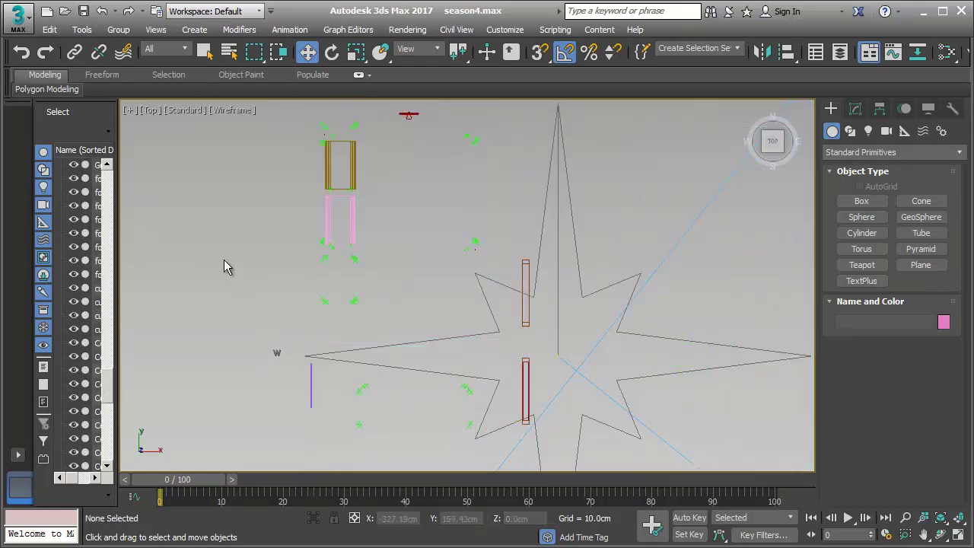
middle_drag(222, 267, 222, 345)
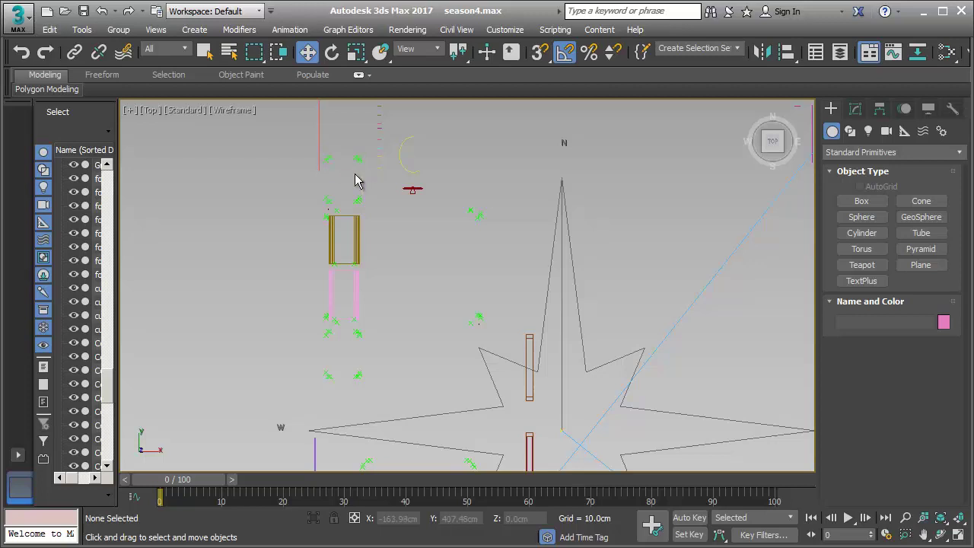
drag(355, 175, 387, 232)
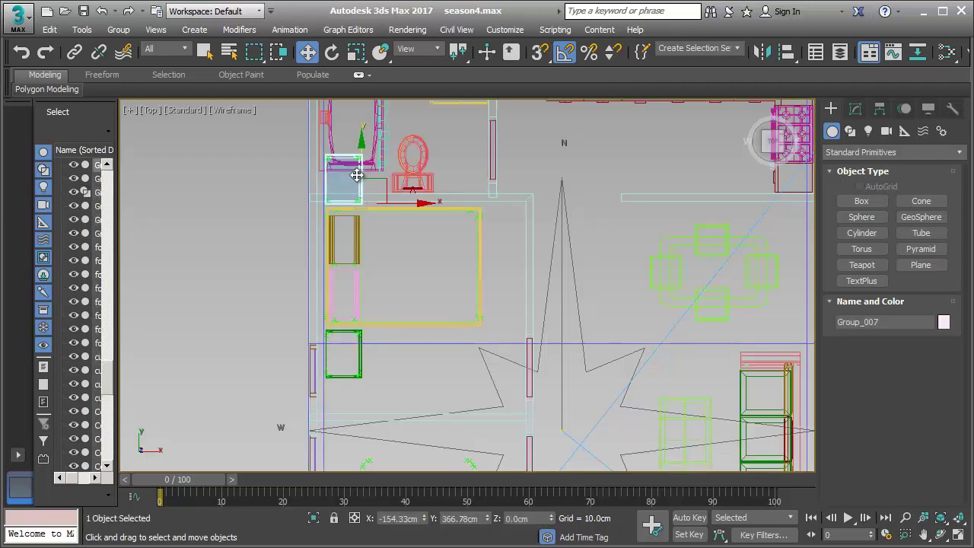
click(386, 251)
scroll(348, 196, up, 2)
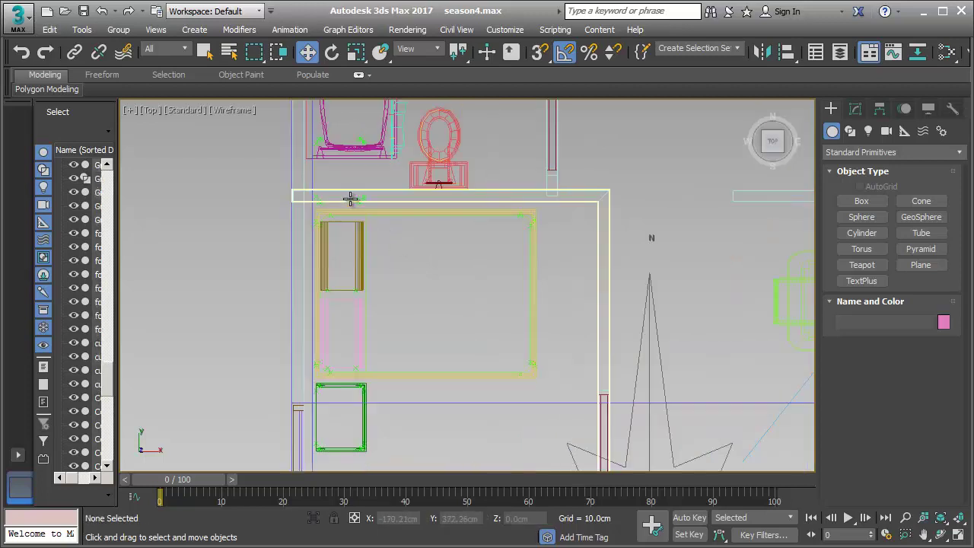
scroll(402, 272, up, 2)
scroll(452, 276, up, 2)
click(418, 272)
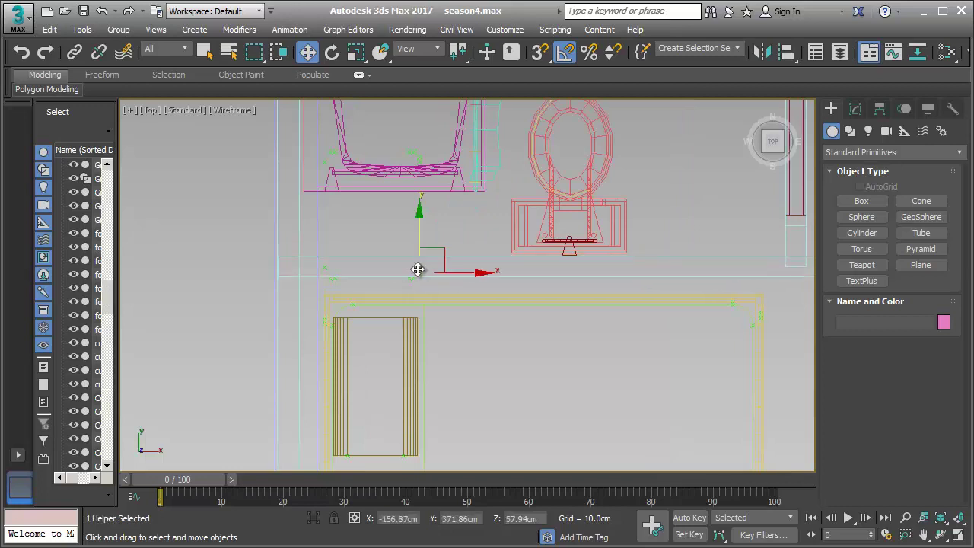
ctrl+click(331, 283)
middle_drag(434, 270, 450, 315)
scroll(446, 177, up, 3)
ctrl+drag(445, 162, 398, 217)
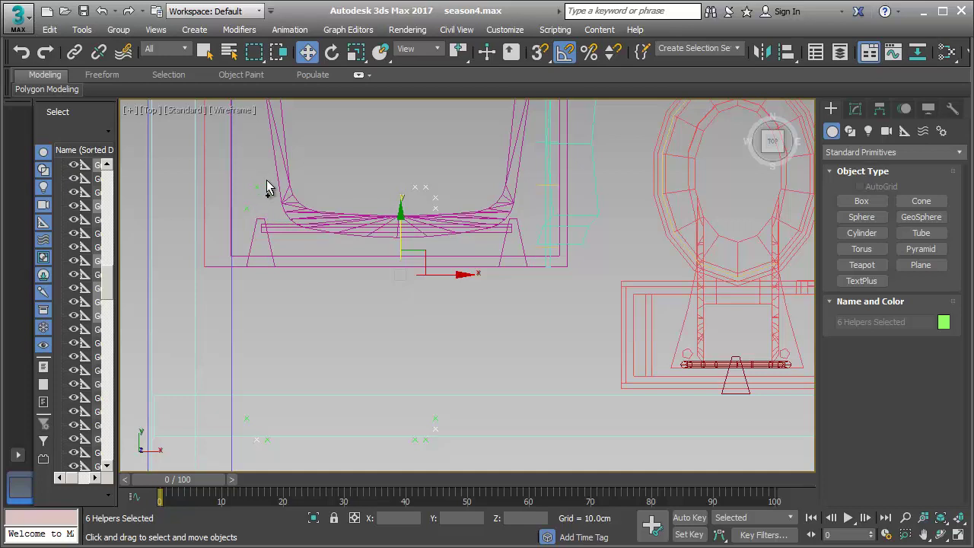
drag(266, 180, 245, 226)
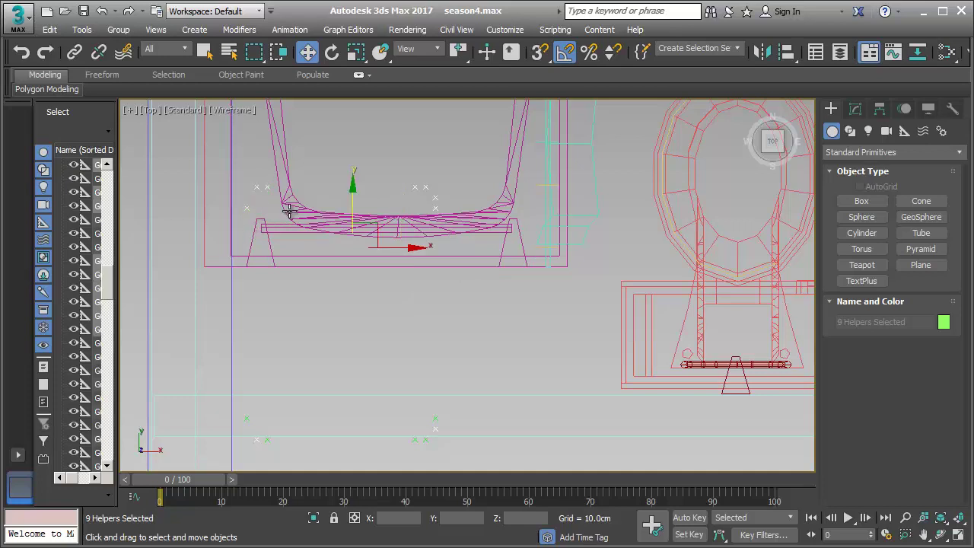
click(372, 282)
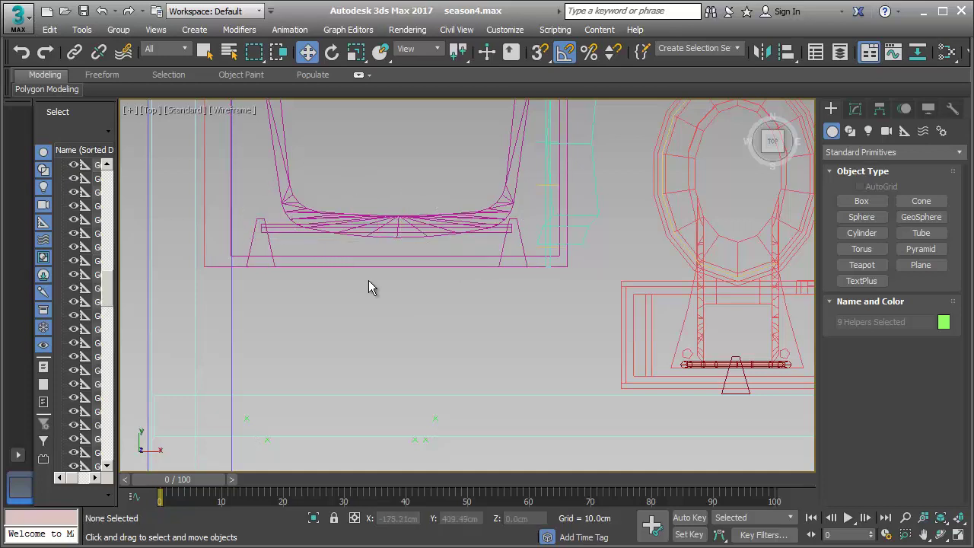
middle_drag(372, 282, 398, 180)
scroll(428, 312, up, 2)
scroll(431, 318, up, 1)
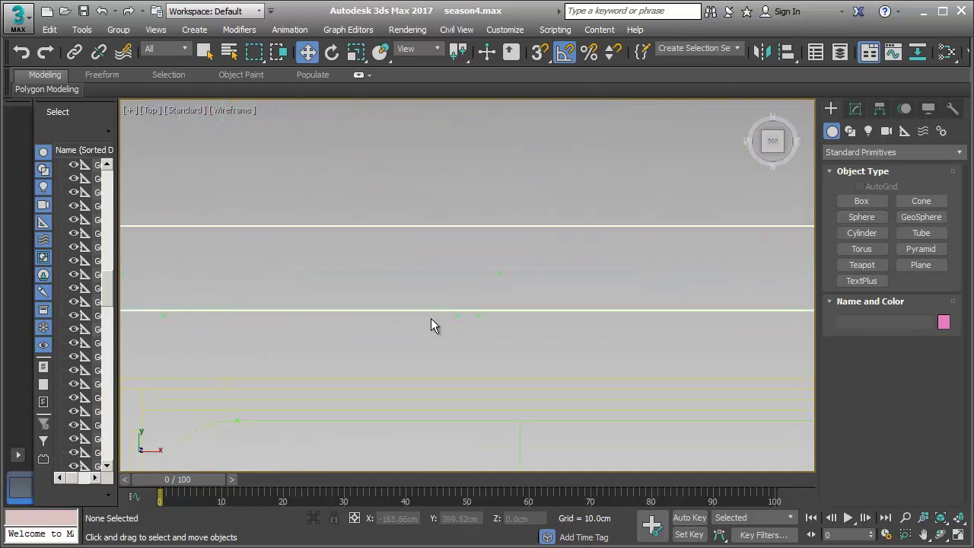
drag(429, 309, 429, 316)
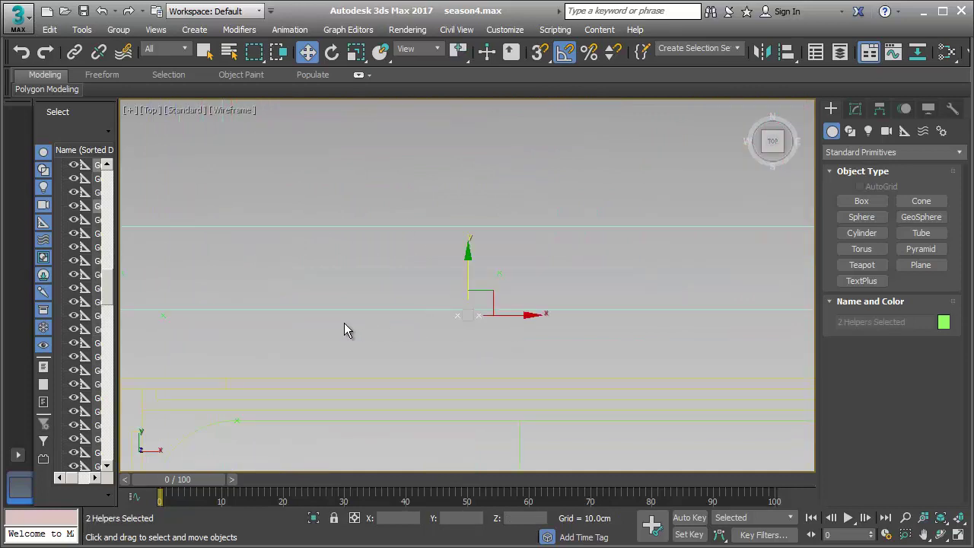
middle_drag(344, 323, 574, 286)
ctrl+drag(414, 302, 359, 275)
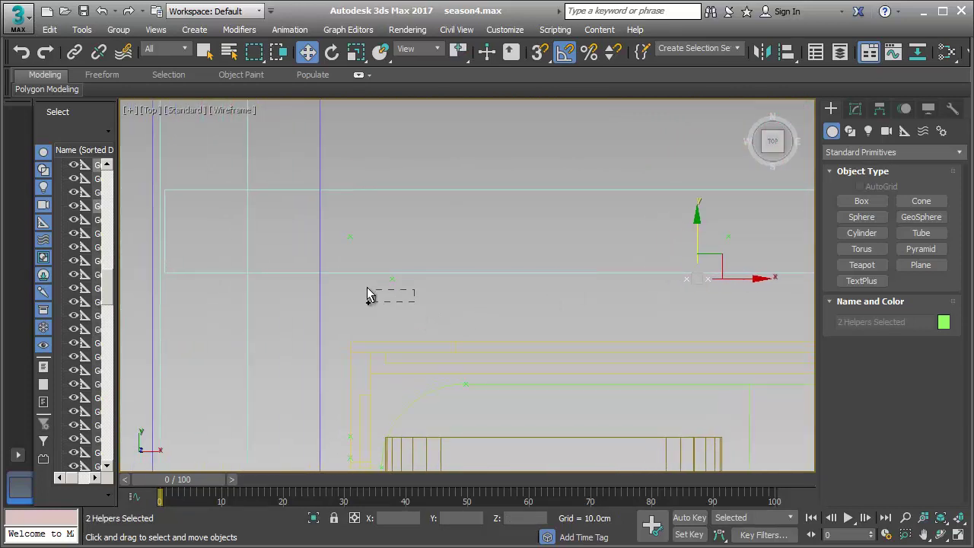
click(415, 247)
scroll(490, 270, down, 2)
scroll(494, 306, down, 2)
scroll(413, 290, down, 2)
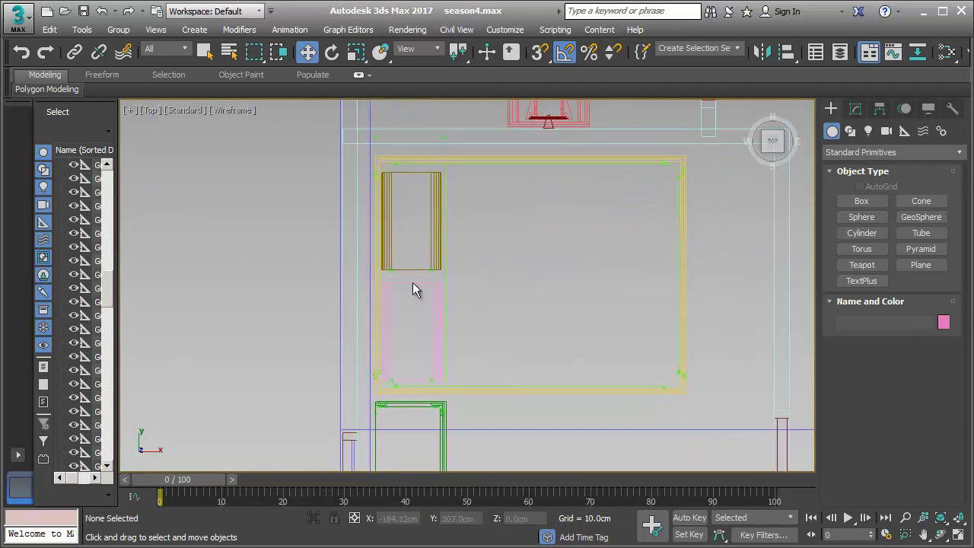
scroll(413, 289, down, 2)
mouse_move(419, 310)
middle_down()
mouse_move(439, 276)
mouse_move(414, 239)
mouse_move(432, 216)
middle_up()
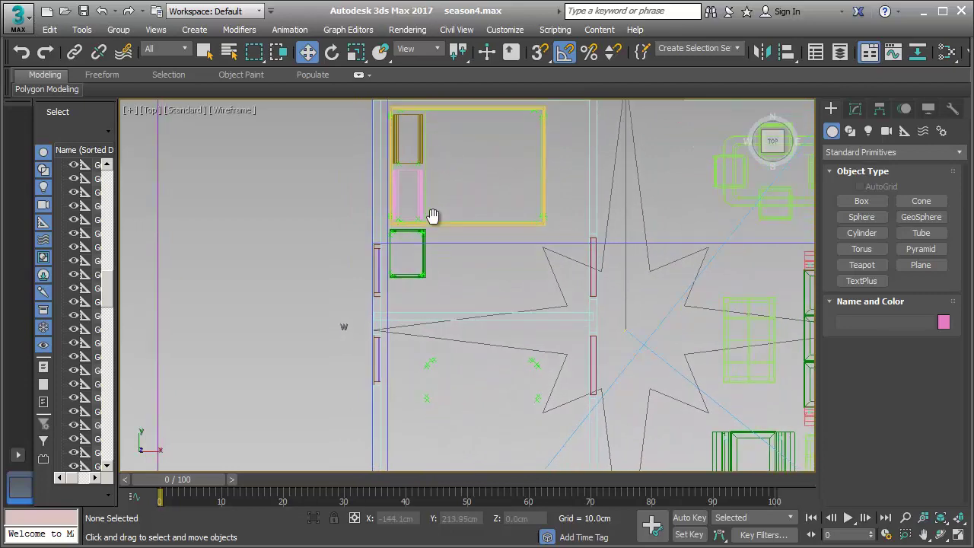
mouse_move(441, 291)
middle_down()
mouse_move(426, 235)
mouse_move(406, 260)
mouse_move(414, 343)
mouse_move(389, 293)
middle_up()
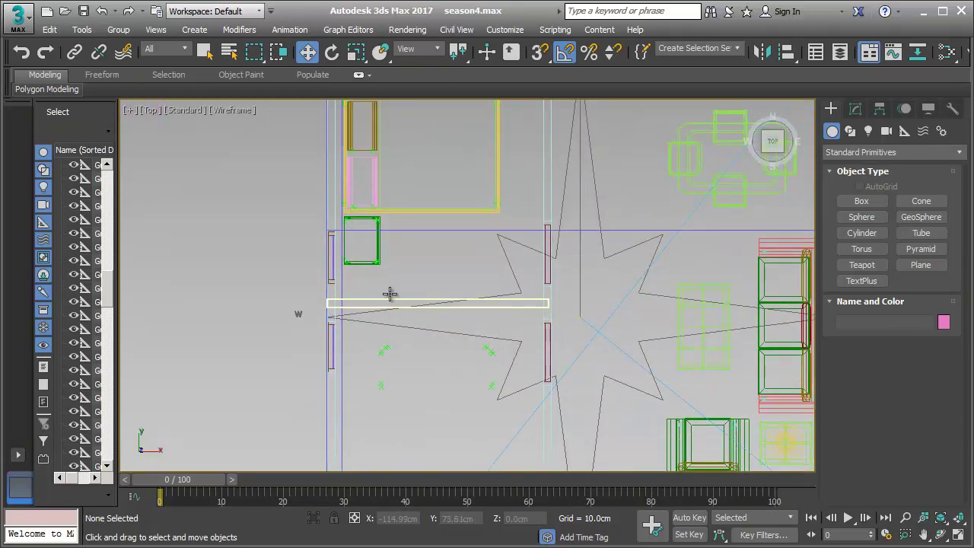
Import dresser.skp again from the 3D MODELS folder with the default SketchUp settings.
click(28, 29)
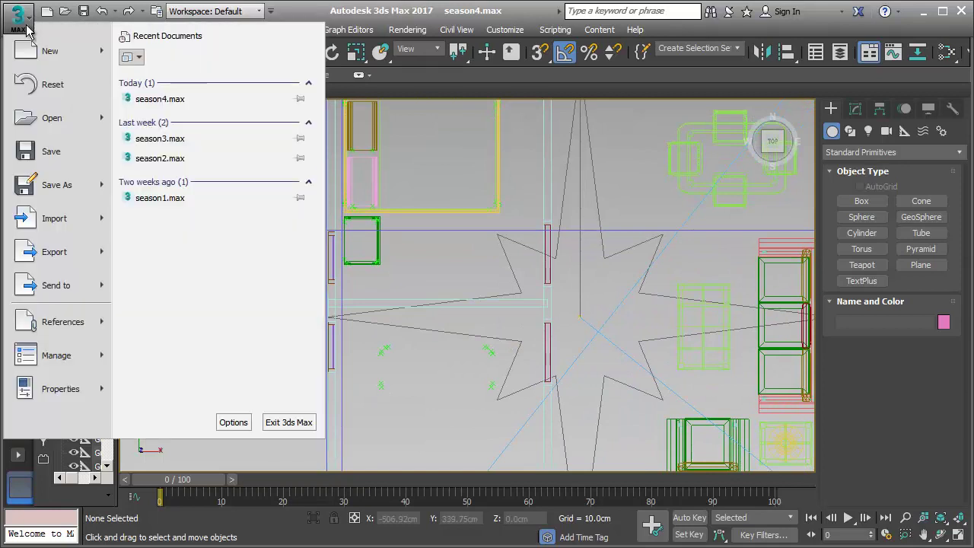
click(57, 217)
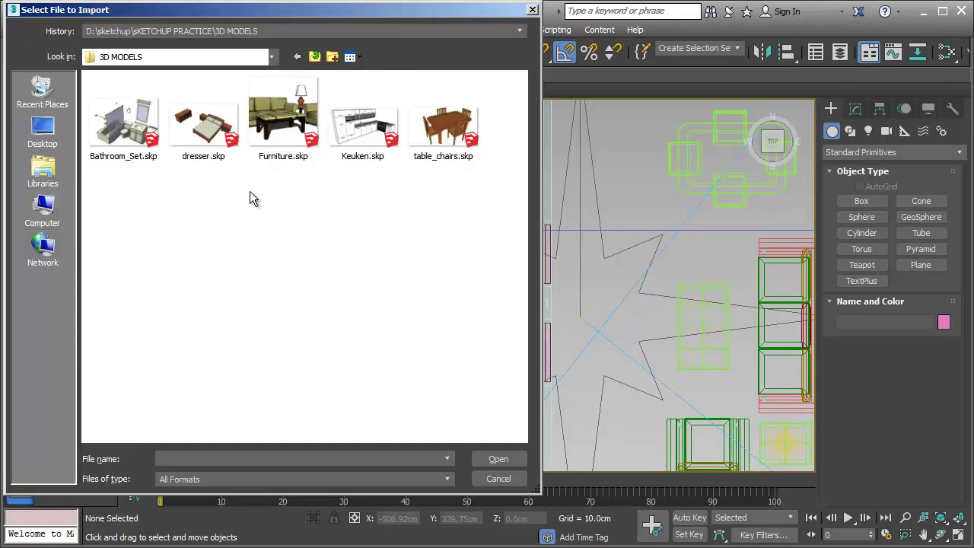
click(195, 126)
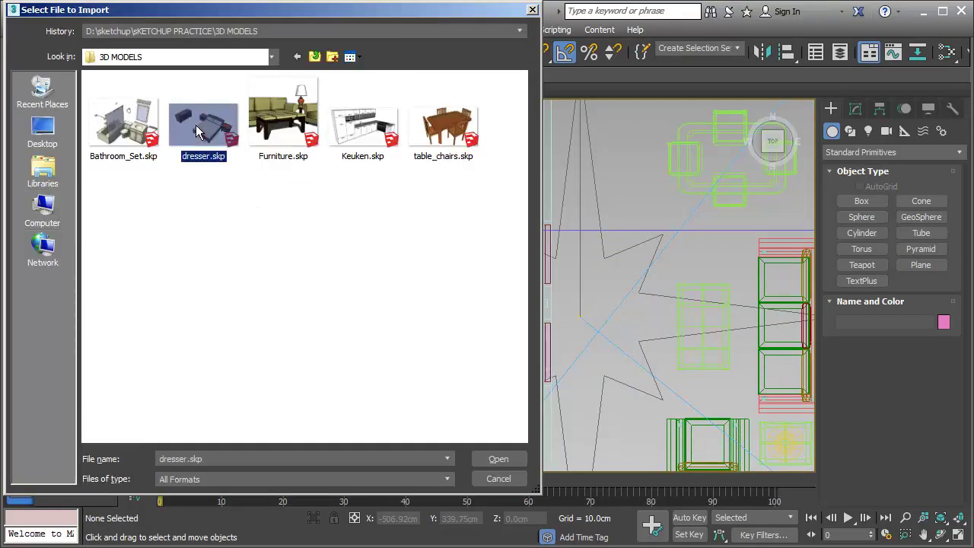
click(502, 455)
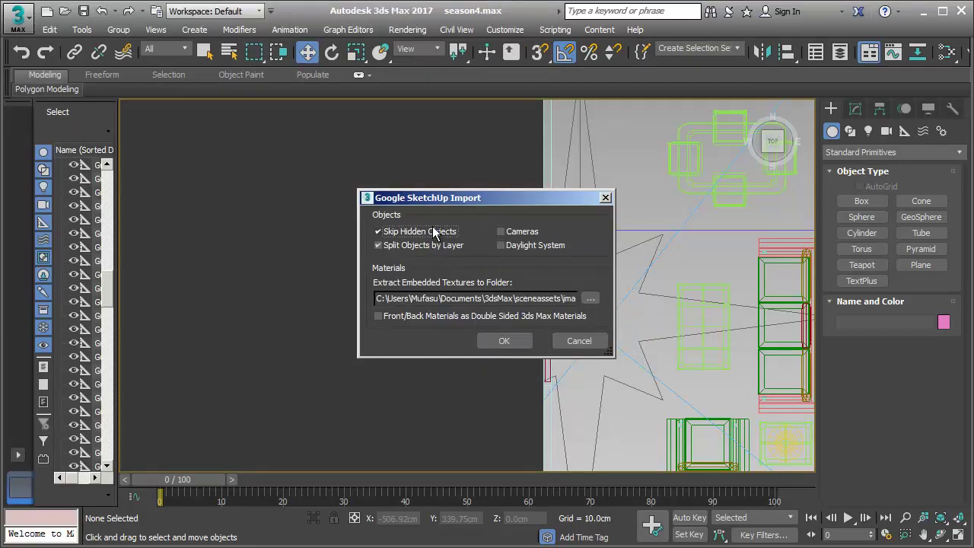
click(504, 340)
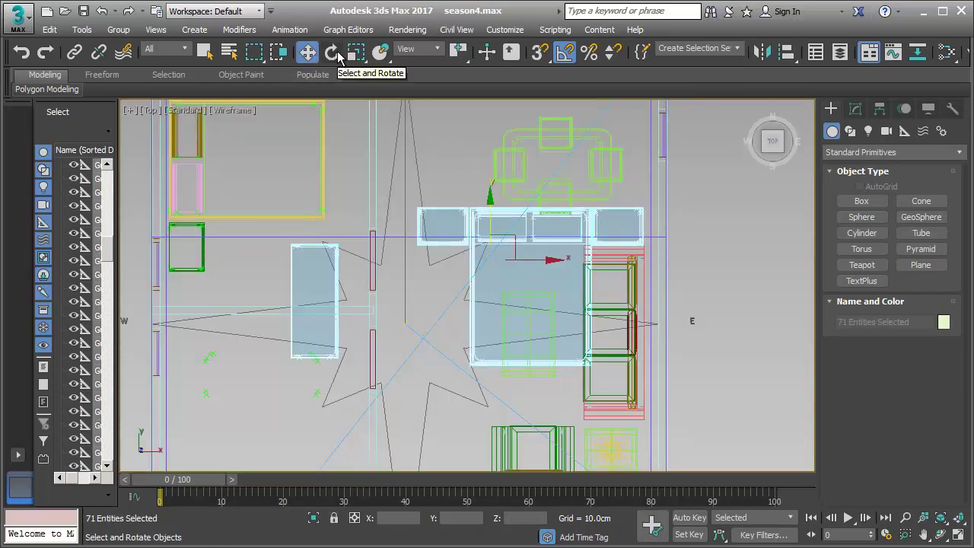
Rotate the second bed set about 85° and move it into the lower-left room.
click(331, 52)
drag(545, 278, 559, 216)
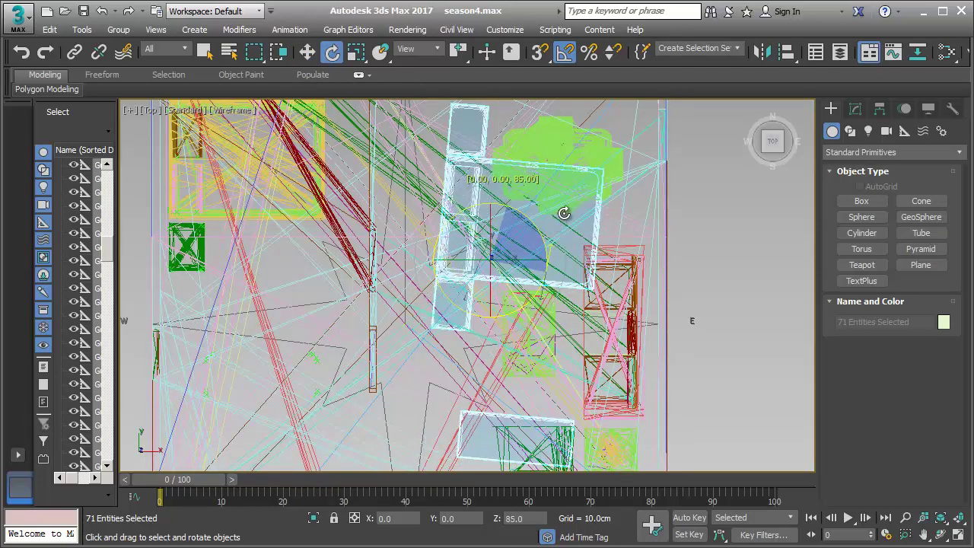
click(709, 300)
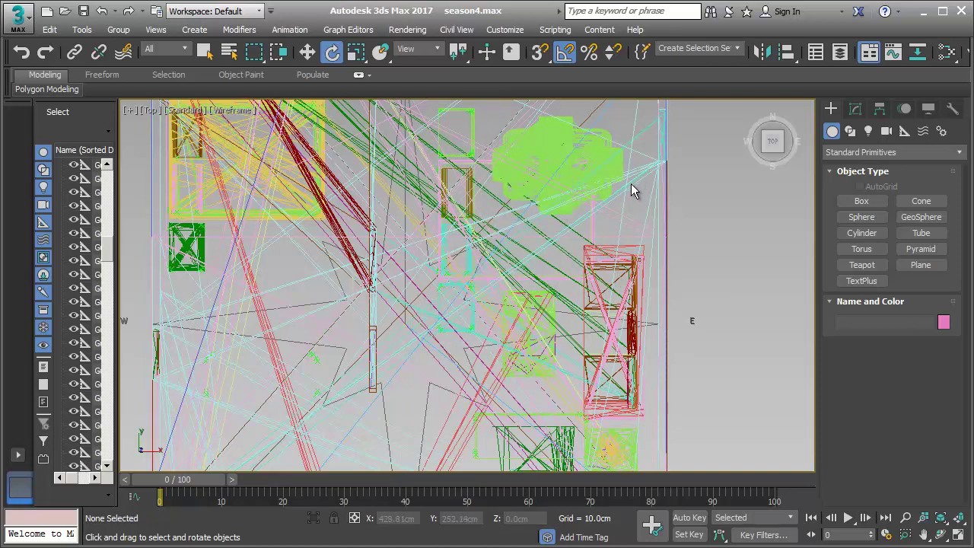
click(579, 195)
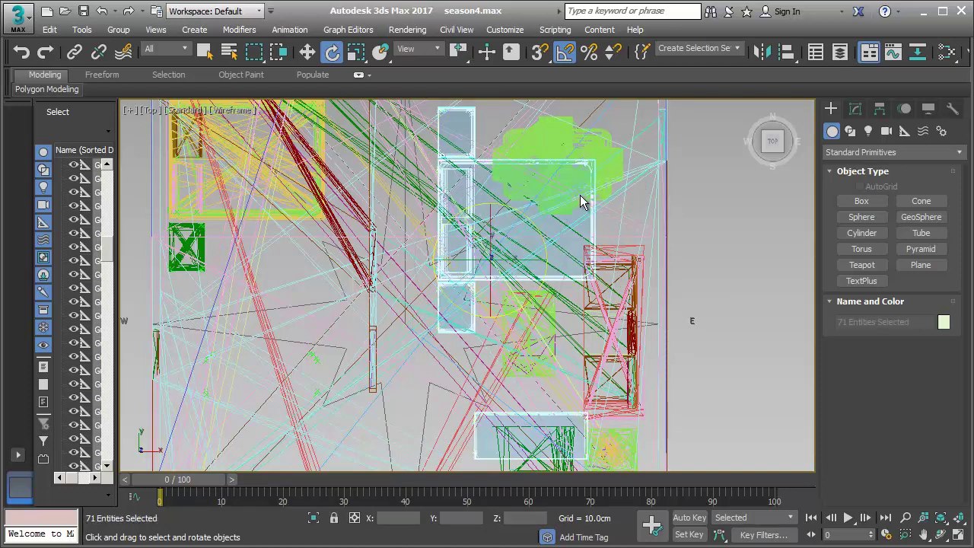
click(316, 56)
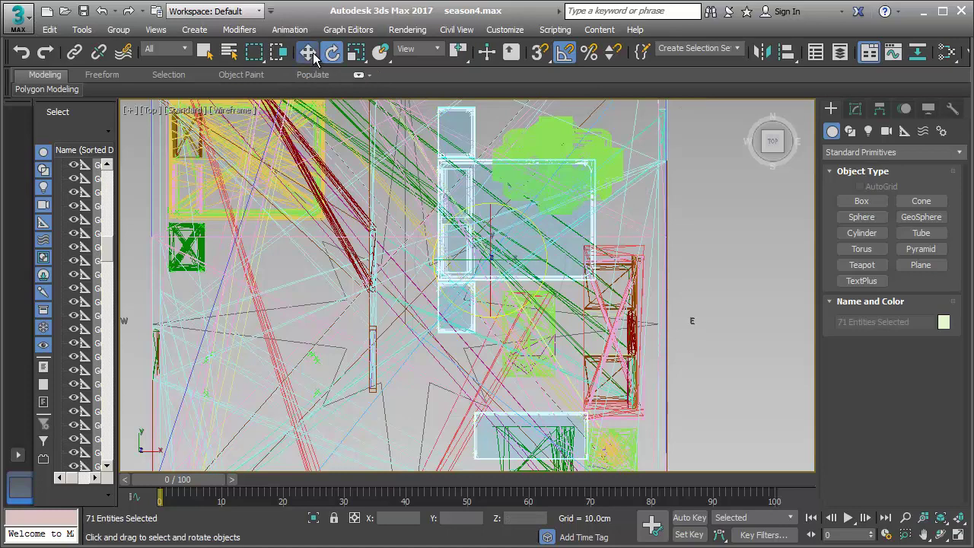
mouse_move(517, 255)
mouse_down()
mouse_move(592, 180)
mouse_move(378, 408)
mouse_move(315, 380)
mouse_move(318, 402)
mouse_up()
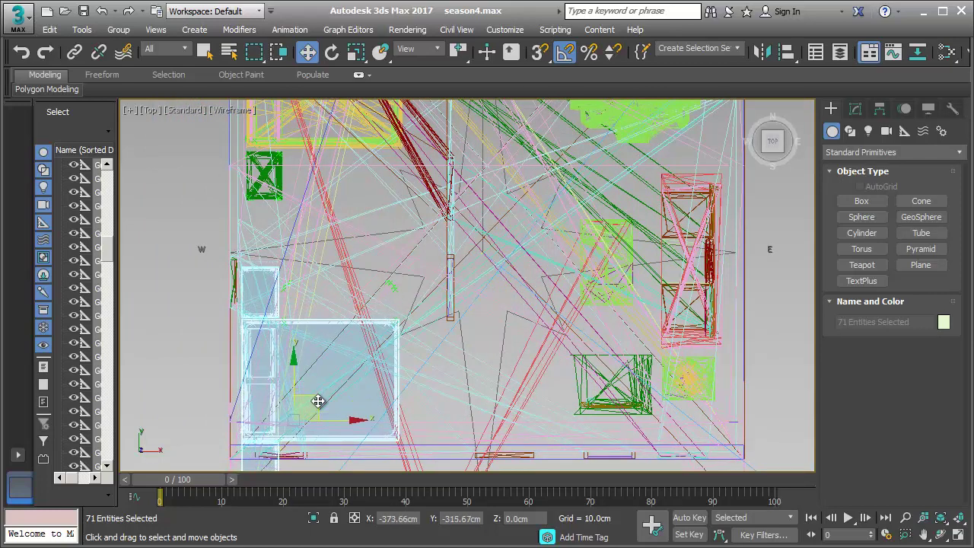
click(167, 337)
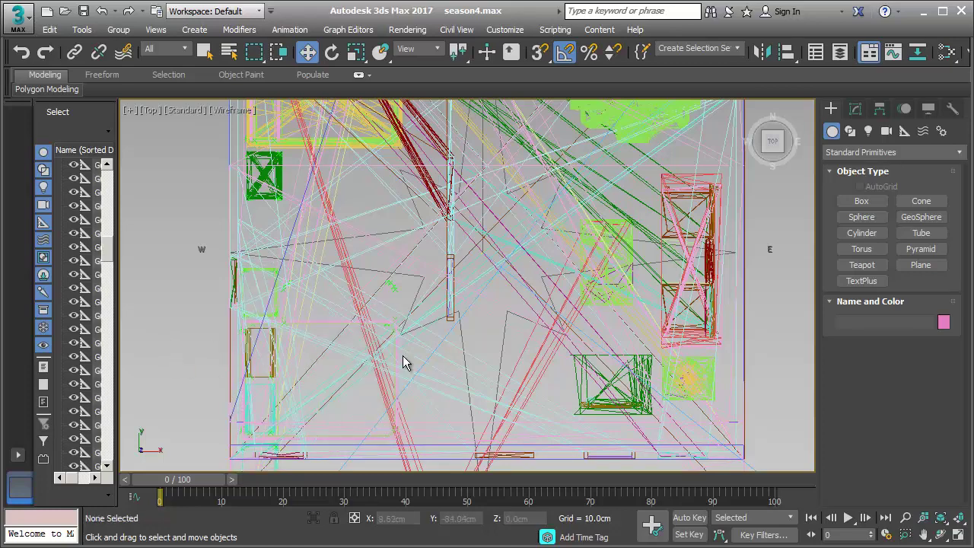
middle_drag(420, 444, 433, 384)
click(444, 391)
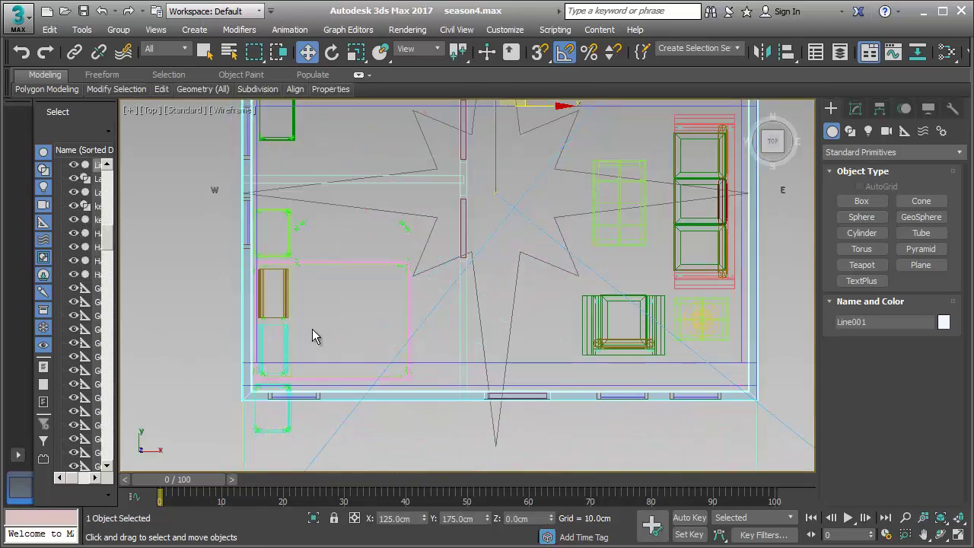
middle_drag(337, 285, 361, 264)
scroll(282, 358, up, 2)
scroll(358, 363, up, 2)
scroll(431, 392, up, 1)
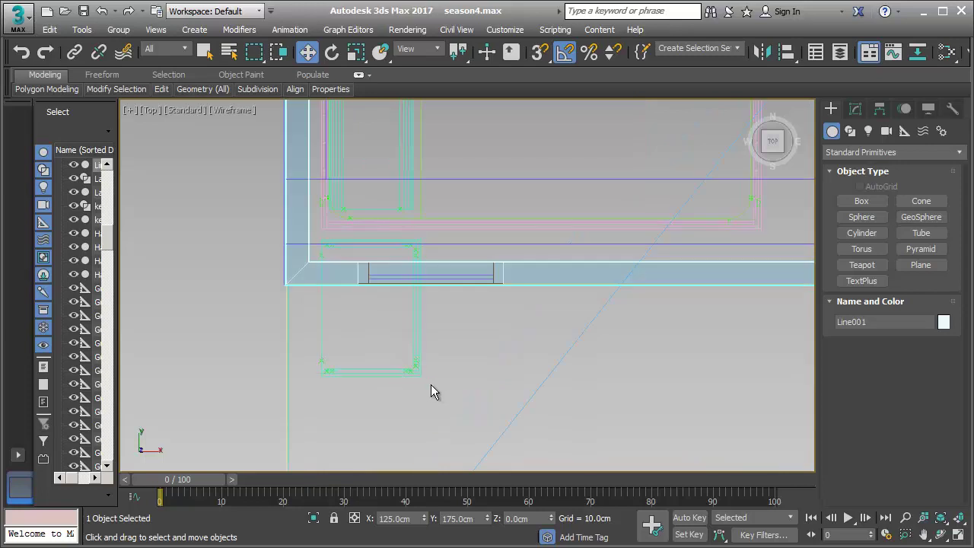
drag(458, 380, 341, 326)
drag(304, 300, 305, 301)
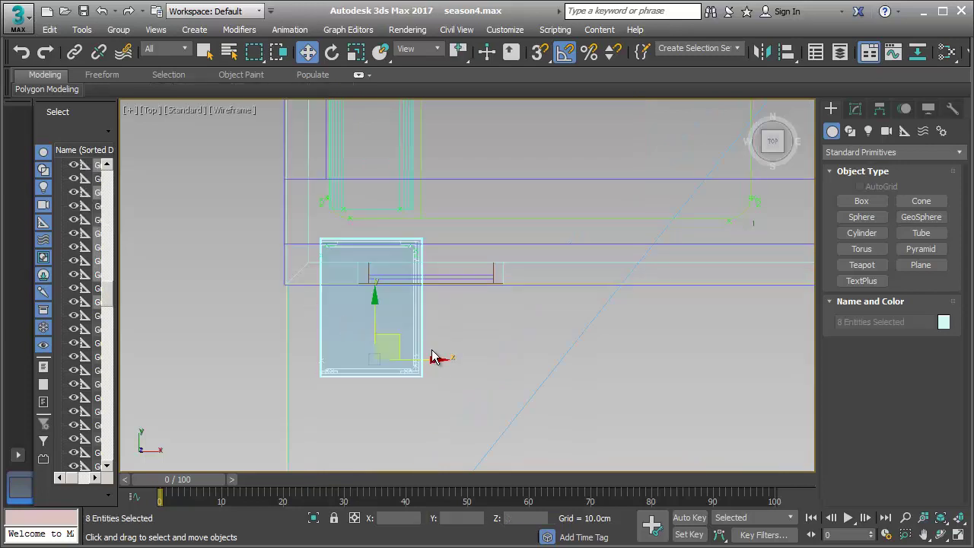
click(463, 359)
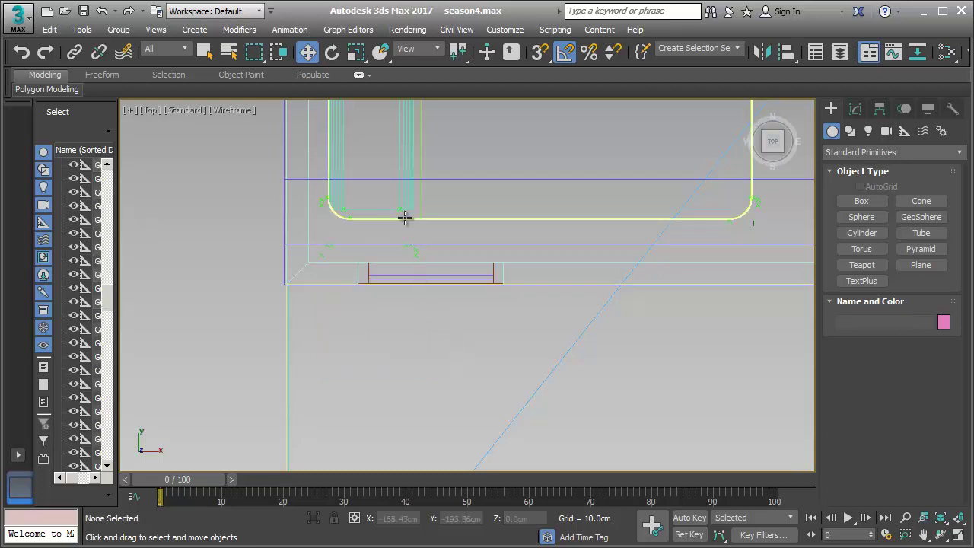
scroll(404, 218, up, 3)
mouse_move(478, 270)
mouse_down()
mouse_move(435, 259)
mouse_move(224, 310)
mouse_move(262, 297)
mouse_up()
click(257, 296)
click(263, 299)
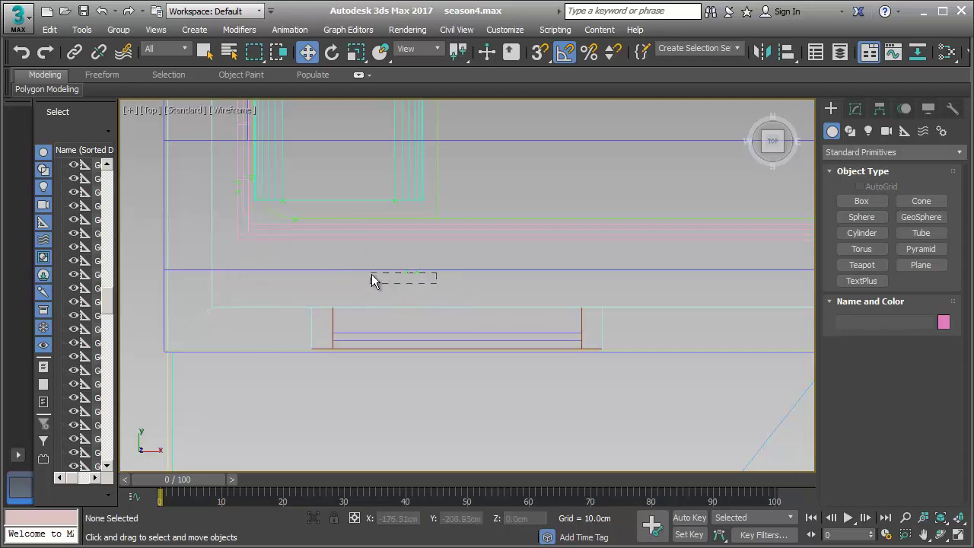
drag(372, 280, 375, 282)
click(449, 321)
mouse_move(449, 321)
middle_down()
mouse_move(444, 340)
mouse_move(343, 90)
middle_up()
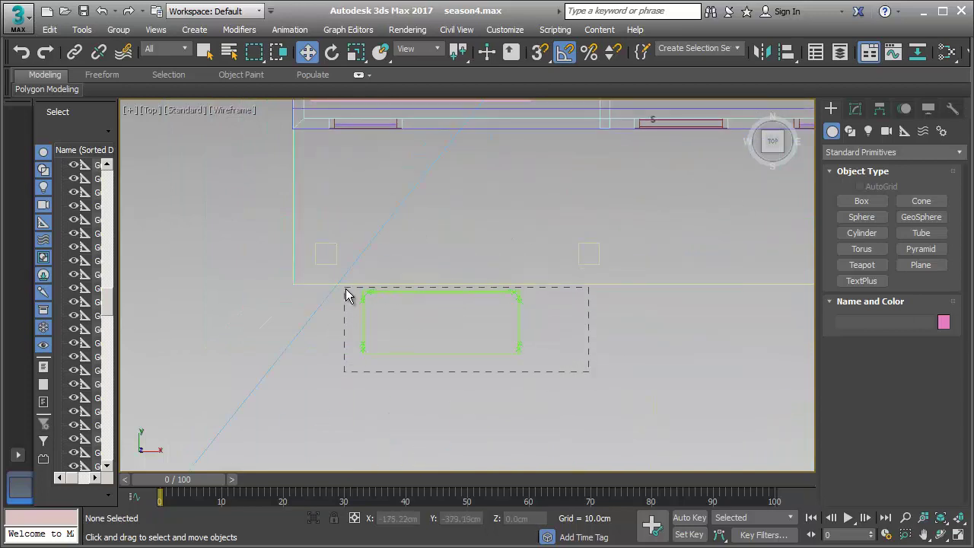
drag(347, 295, 346, 295)
click(561, 300)
scroll(506, 220, down, 3)
middle_drag(506, 220, 454, 378)
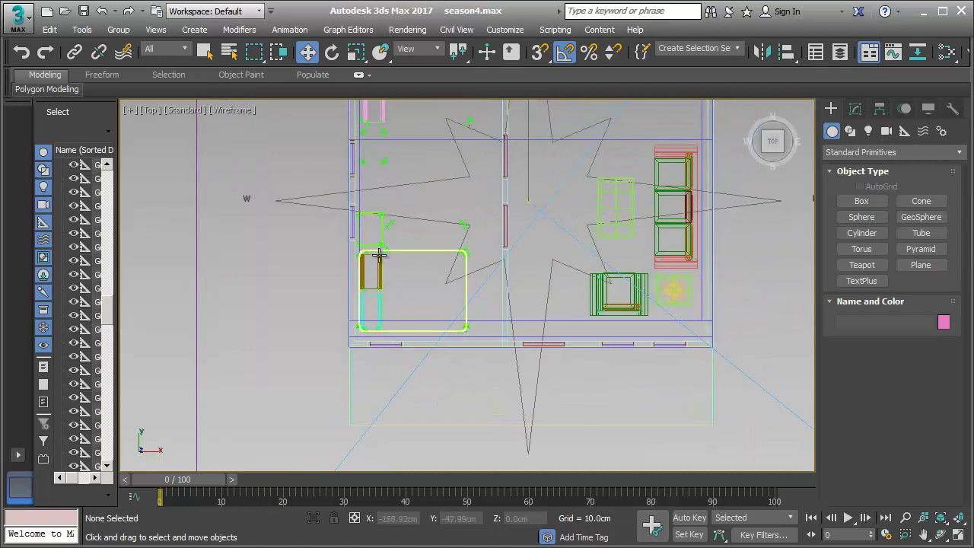
scroll(361, 296, up, 2)
scroll(370, 320, up, 2)
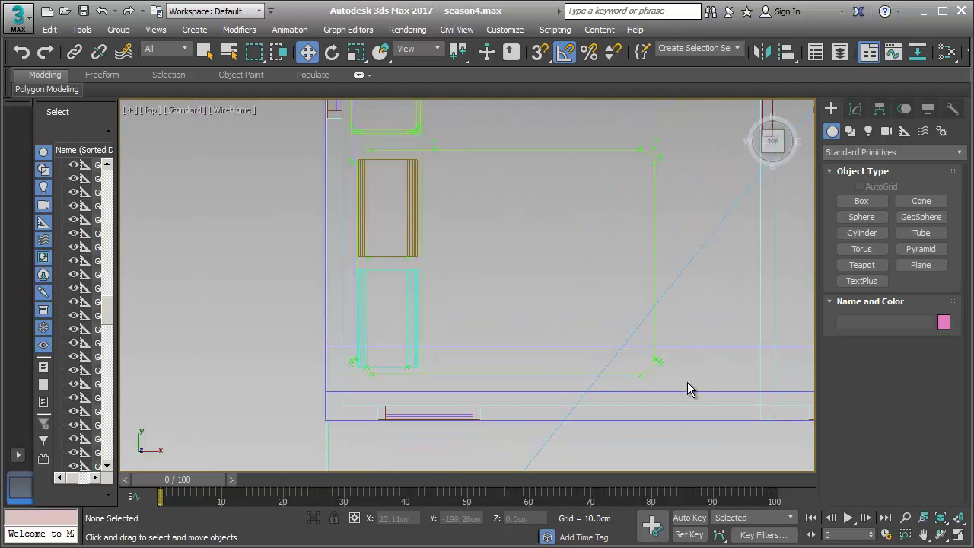
Select the rounded bed group and the small square nightstand in the lower-left room.
drag(686, 381, 350, 361)
scroll(511, 283, up, 1)
scroll(510, 293, up, 1)
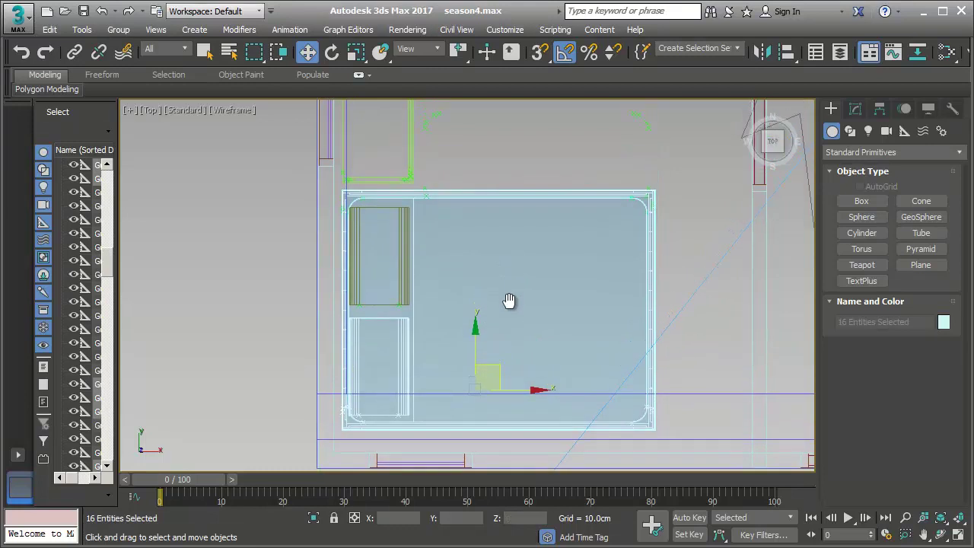
scroll(533, 309, up, 1)
drag(675, 274, 340, 197)
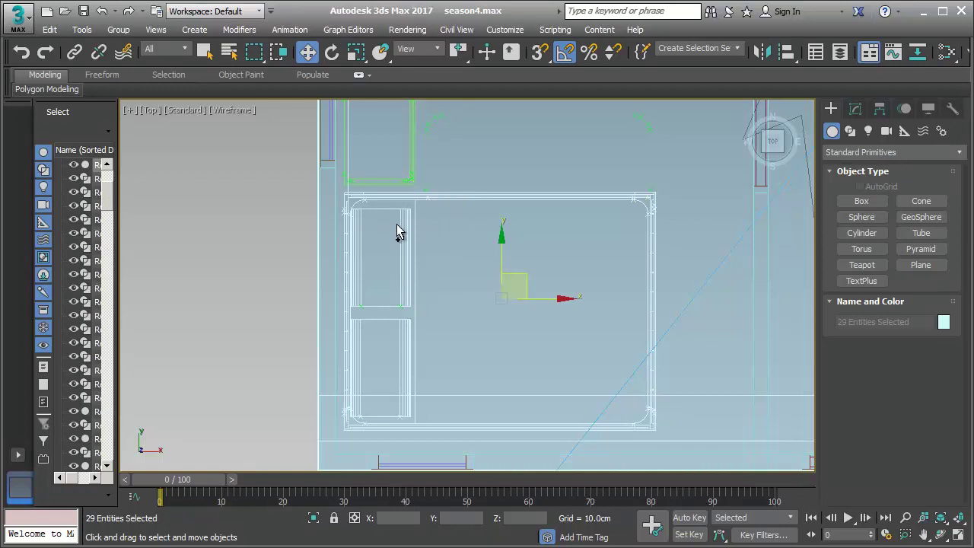
key(ctrl+z)
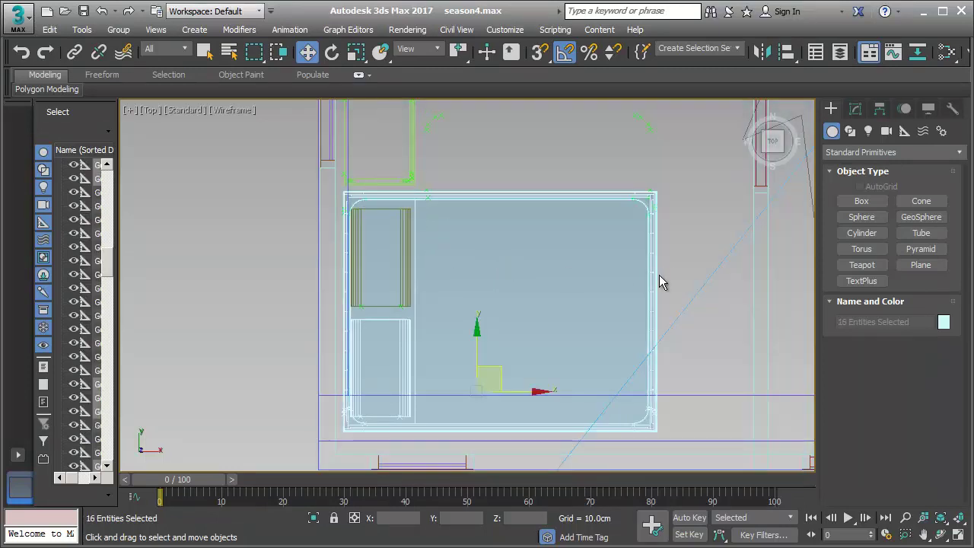
mouse_move(678, 265)
mouse_down()
mouse_move(404, 228)
mouse_move(389, 207)
mouse_up()
middle_drag(451, 236, 452, 333)
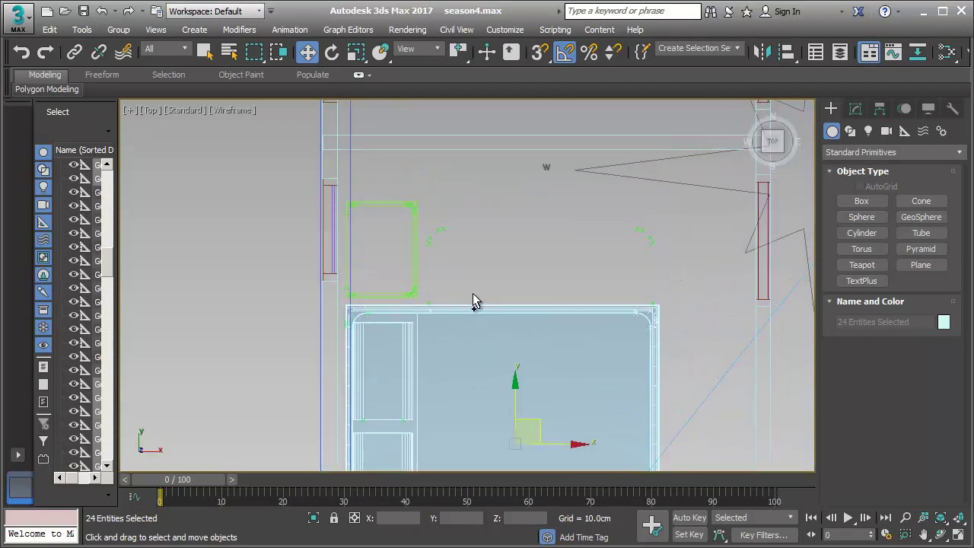
drag(387, 251, 377, 210)
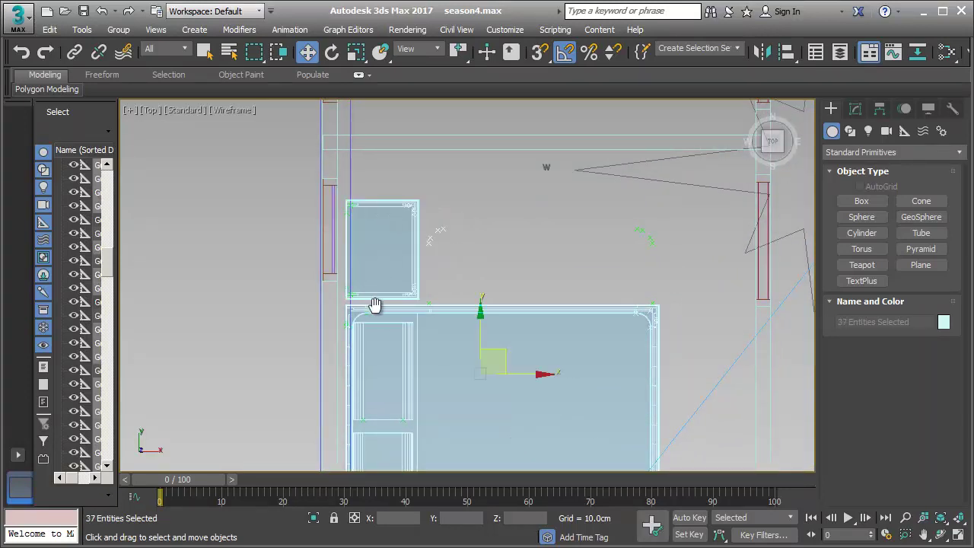
Nudge the selected bed and nightstand about 2.6 cm down along Y.
middle_drag(374, 305, 387, 312)
scroll(386, 312, up, 5)
scroll(370, 282, up, 3)
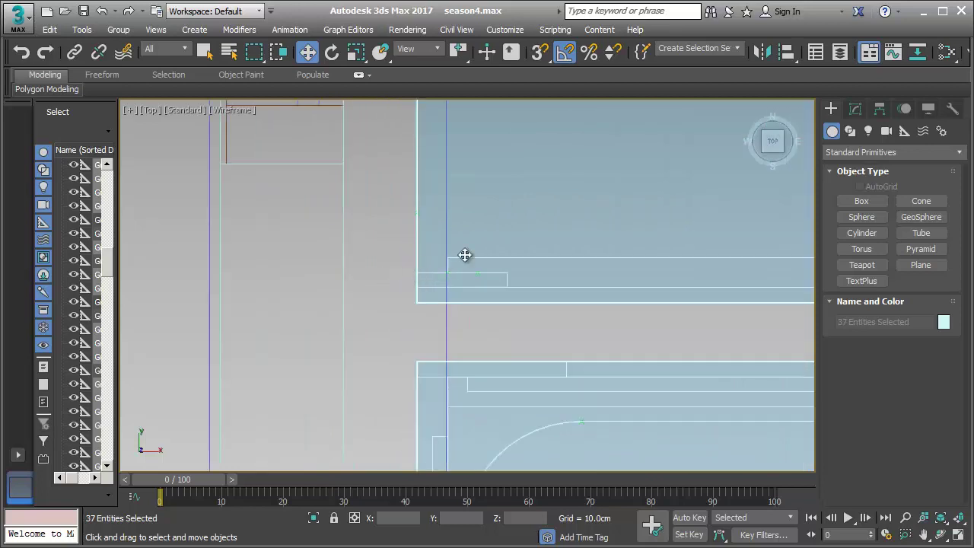
scroll(473, 273, down, 5)
mouse_move(496, 304)
middle_down()
mouse_move(402, 270)
mouse_move(368, 295)
middle_up()
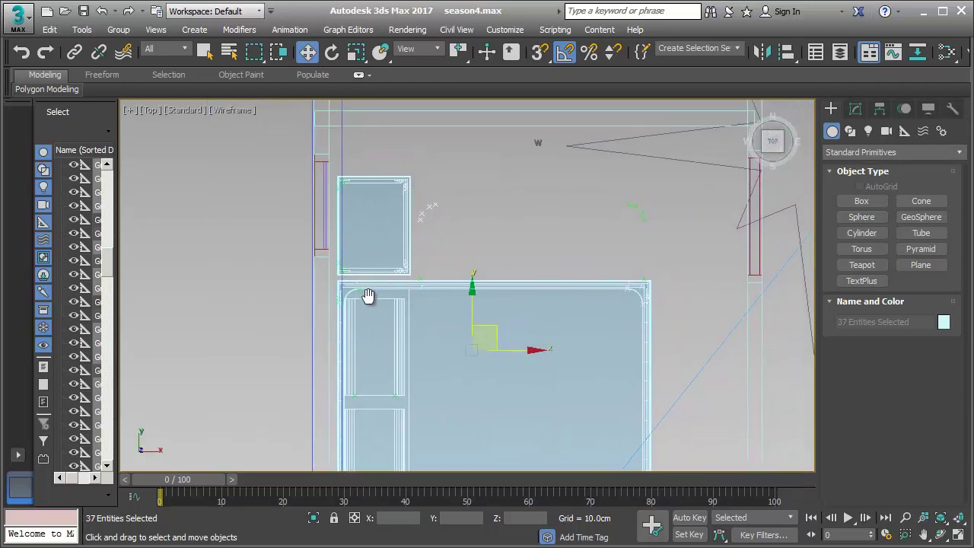
middle_drag(480, 301, 447, 207)
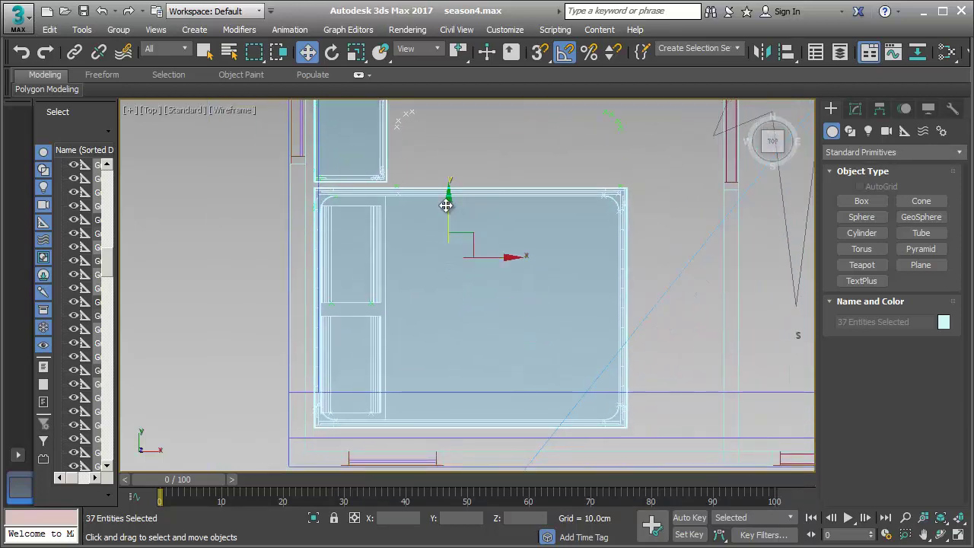
drag(446, 204, 444, 203)
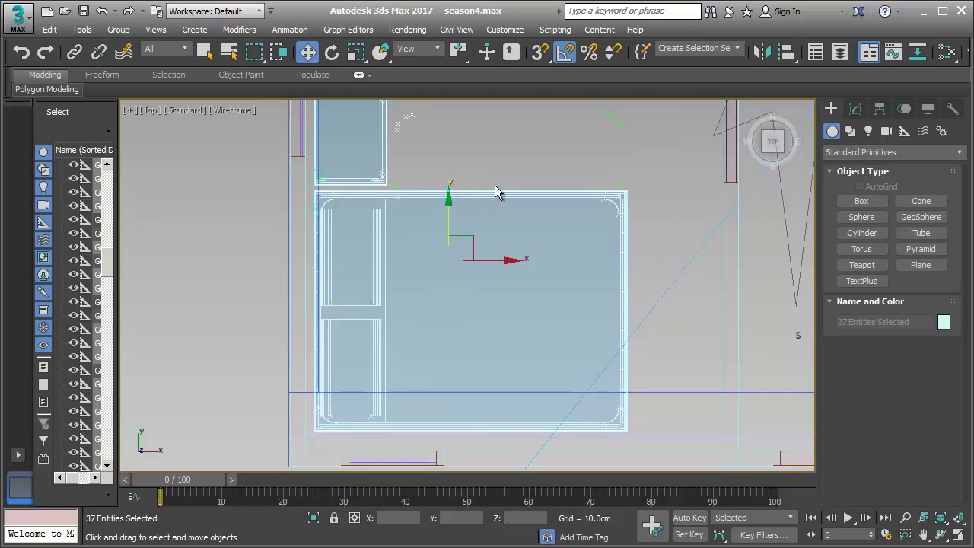
middle_drag(496, 204, 497, 350)
Move the 14-piece nightstand about 18.69 cm up along Y toward the top wall.
click(482, 260)
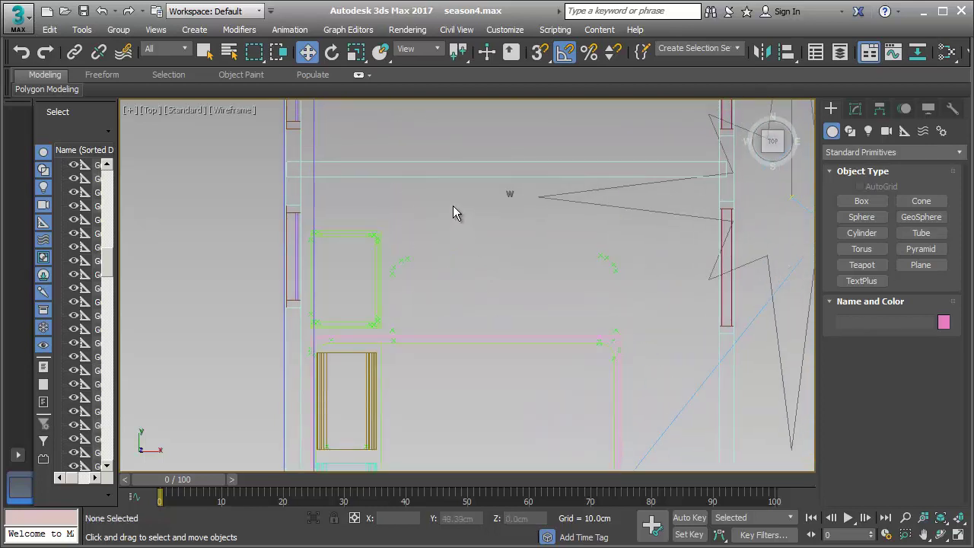
mouse_move(453, 205)
mouse_down()
mouse_move(350, 331)
mouse_move(329, 340)
mouse_up()
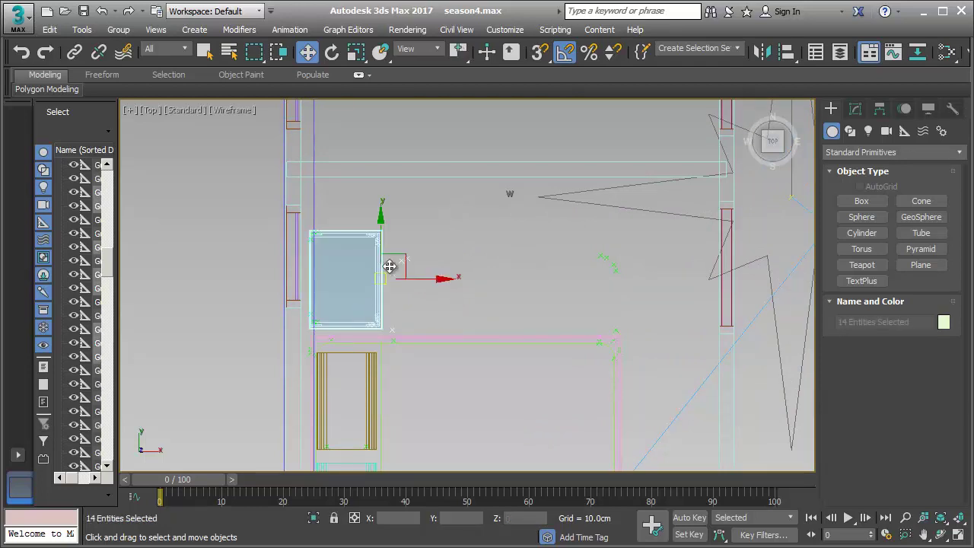
click(381, 228)
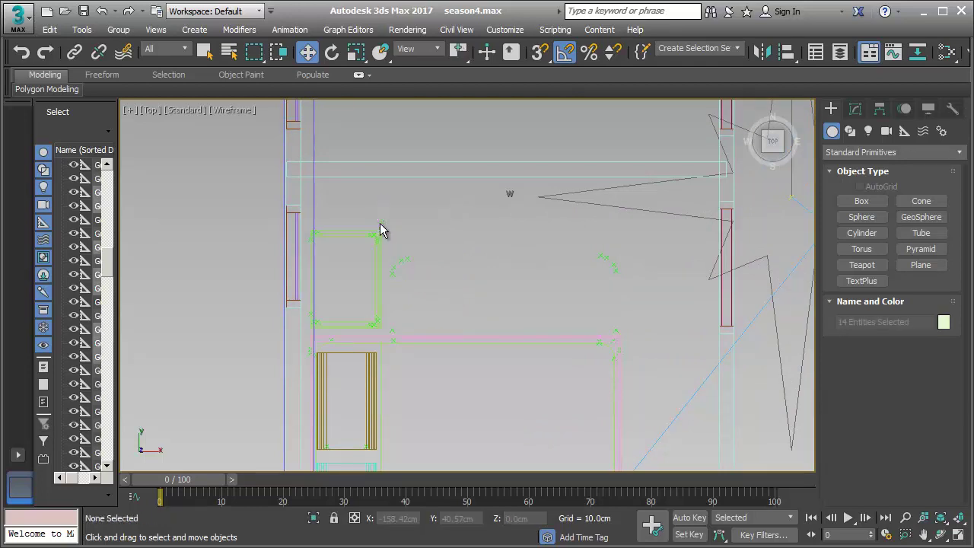
mouse_move(416, 221)
mouse_down()
mouse_move(320, 350)
mouse_move(324, 334)
mouse_up()
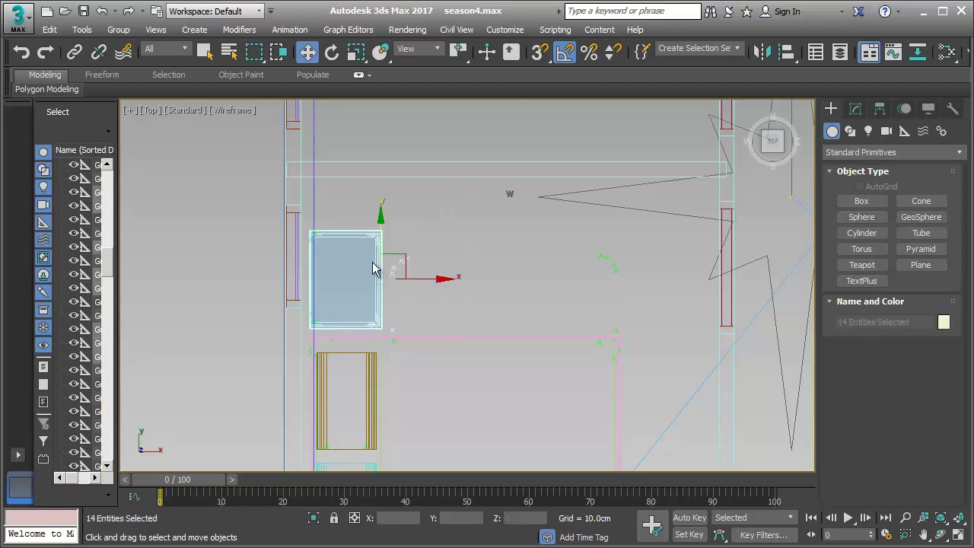
drag(385, 226, 388, 201)
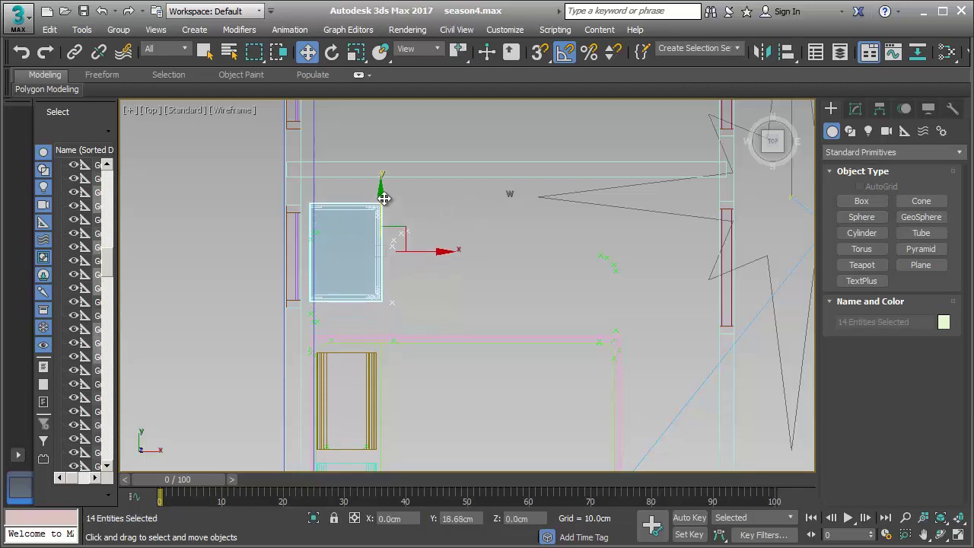
click(449, 261)
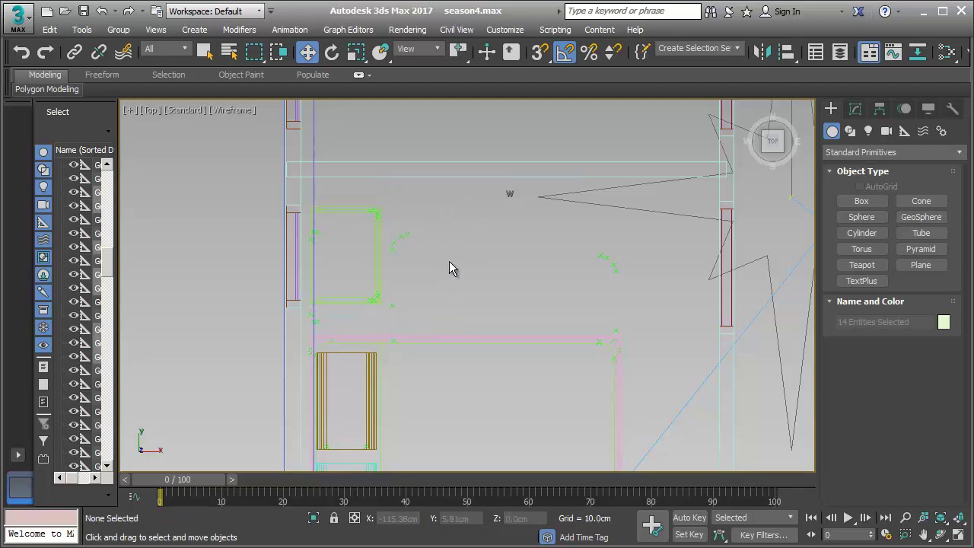
drag(461, 225, 392, 314)
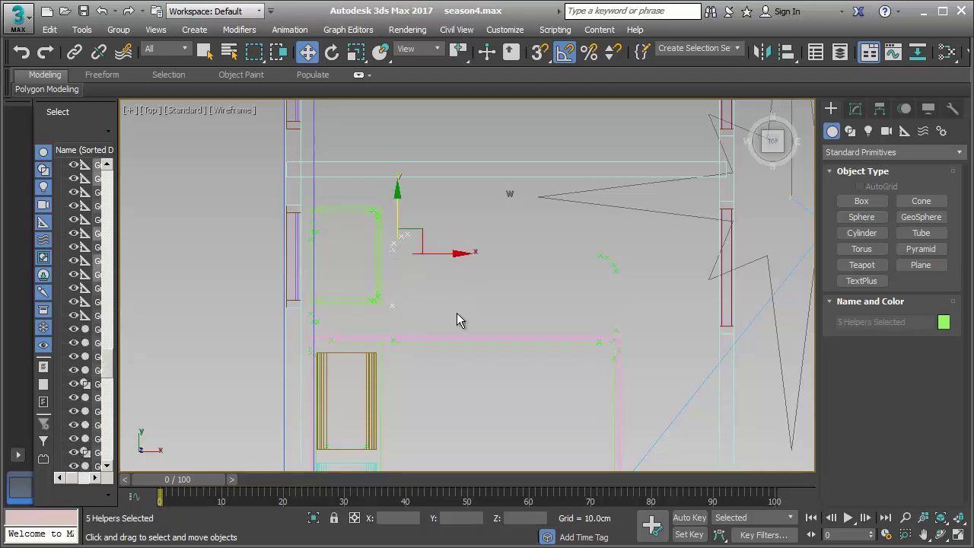
click(384, 362)
middle_drag(384, 362, 406, 365)
scroll(415, 354, up, 5)
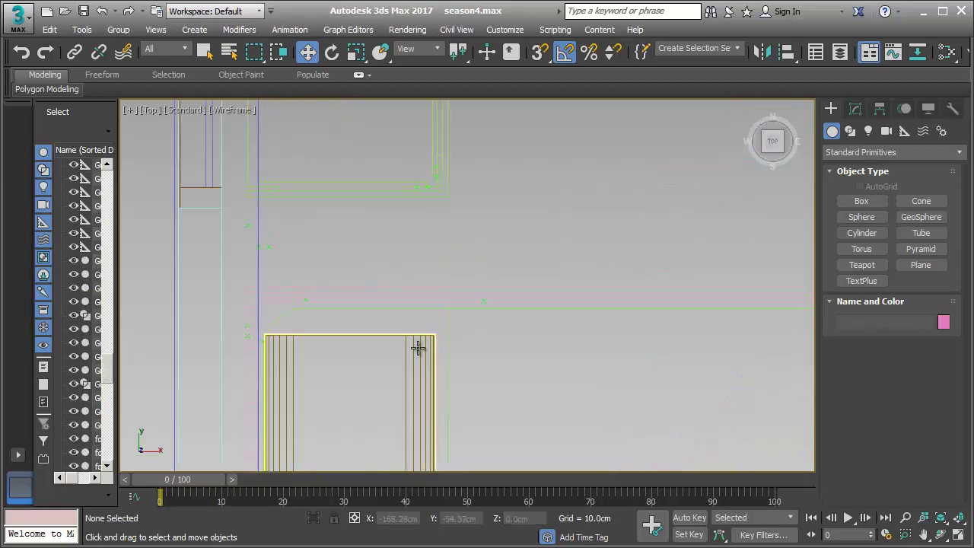
drag(460, 303, 458, 306)
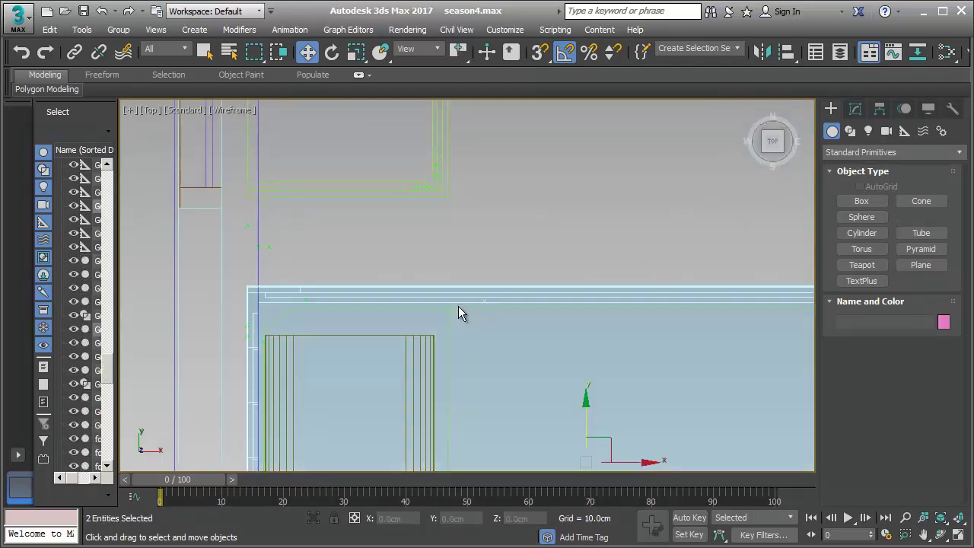
click(399, 251)
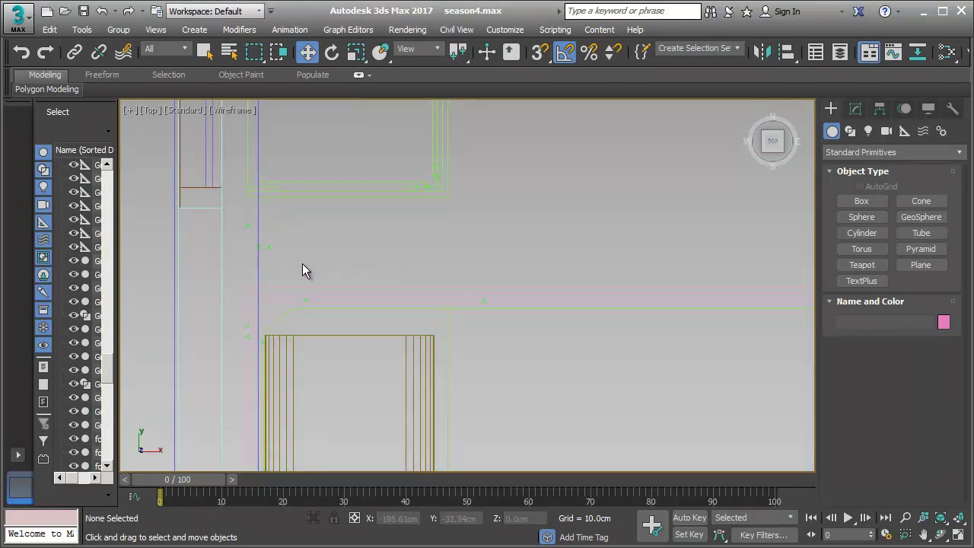
drag(270, 202, 266, 210)
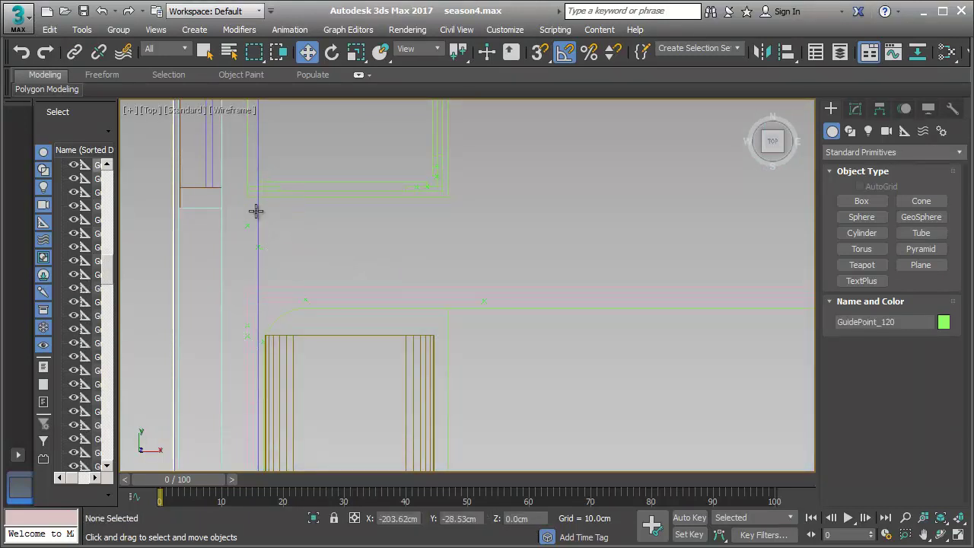
click(256, 211)
click(239, 282)
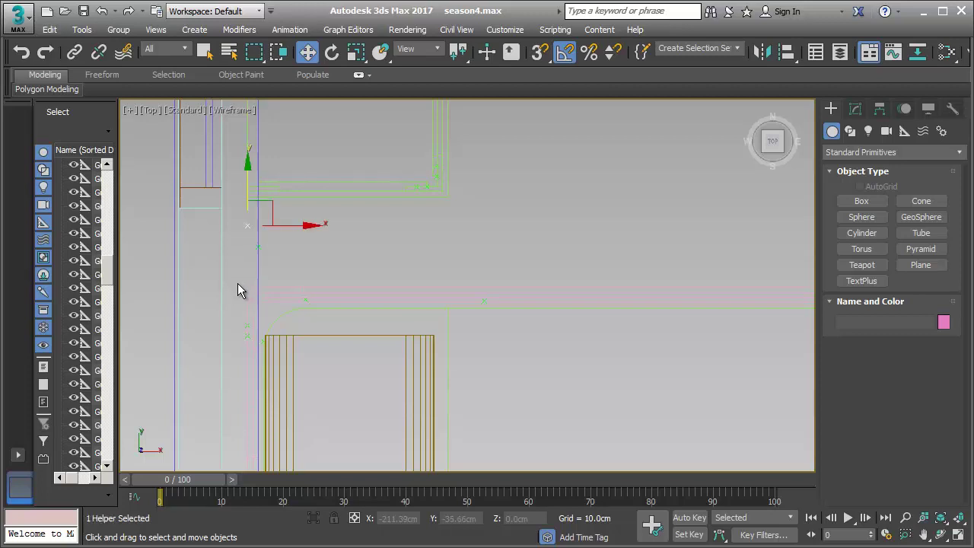
click(268, 258)
scroll(433, 265, down, 2)
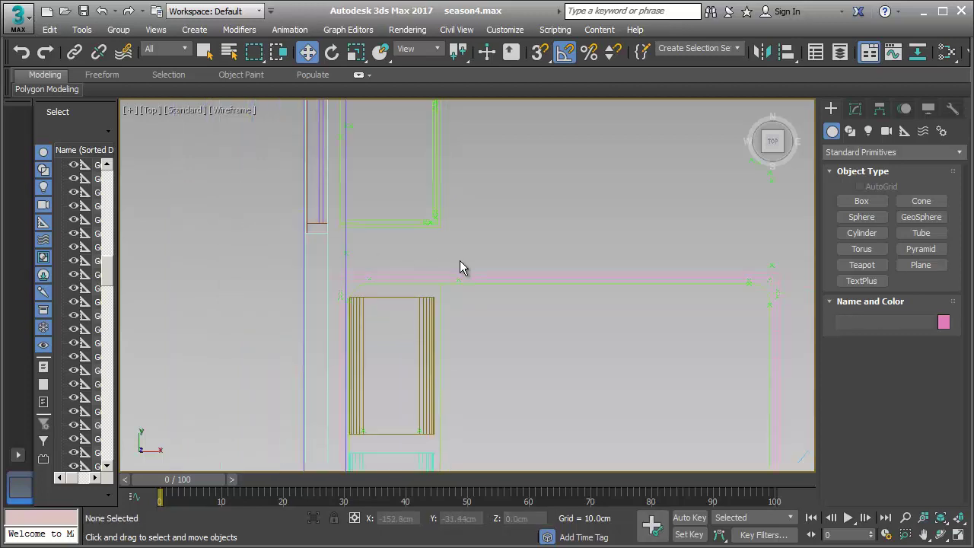
scroll(487, 274, down, 2)
scroll(487, 274, down, 2)
mouse_move(328, 359)
middle_down()
mouse_move(365, 361)
mouse_move(359, 365)
mouse_move(378, 380)
middle_up()
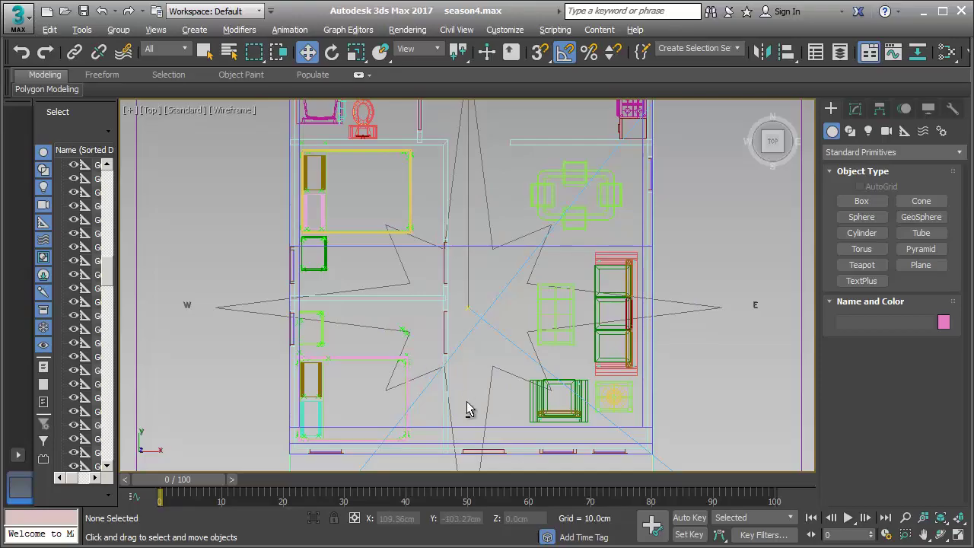
mouse_move(558, 341)
alt+middle_down()
mouse_move(482, 304)
mouse_move(713, 317)
mouse_move(558, 229)
mouse_move(426, 335)
alt+middle_up()
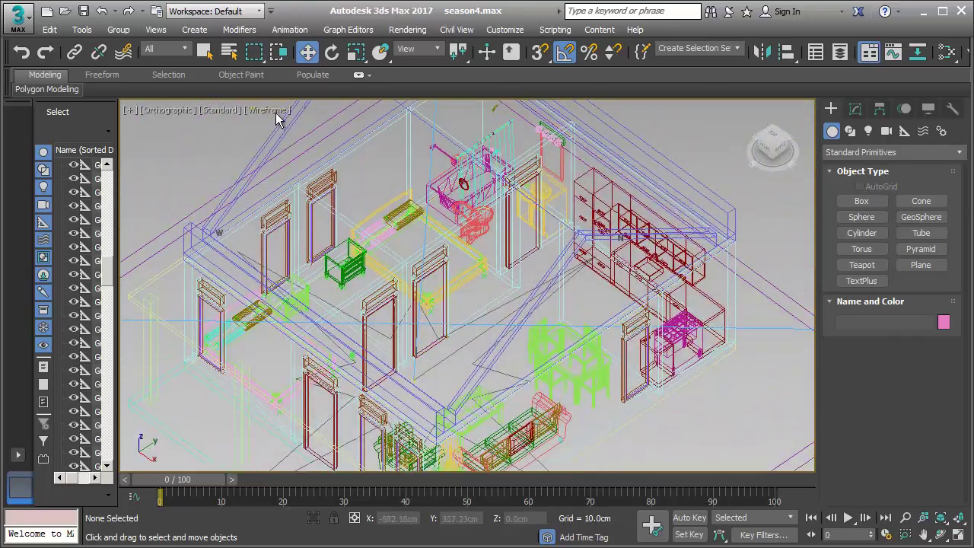
Switch the viewport to Default Shading and hide the tiled roof with Hide Selection.
click(277, 111)
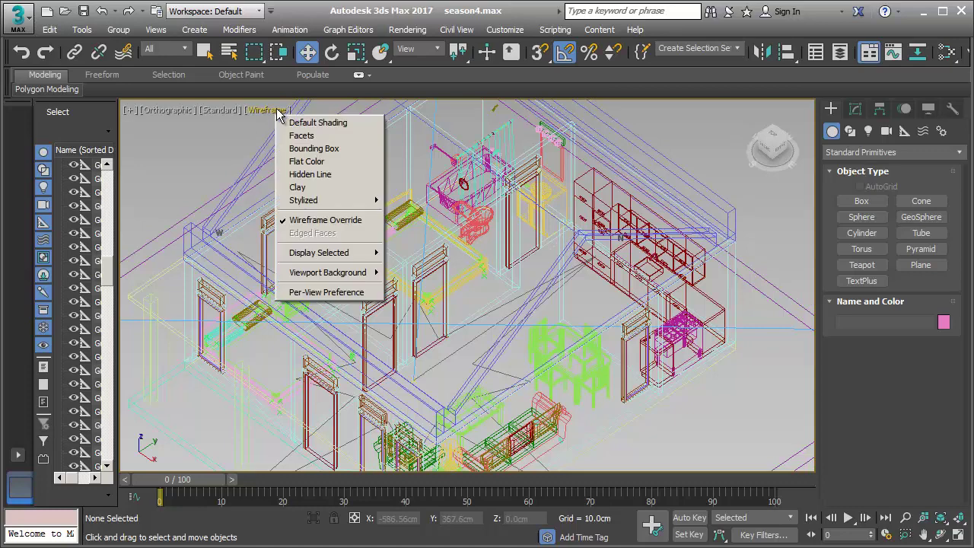
click(318, 122)
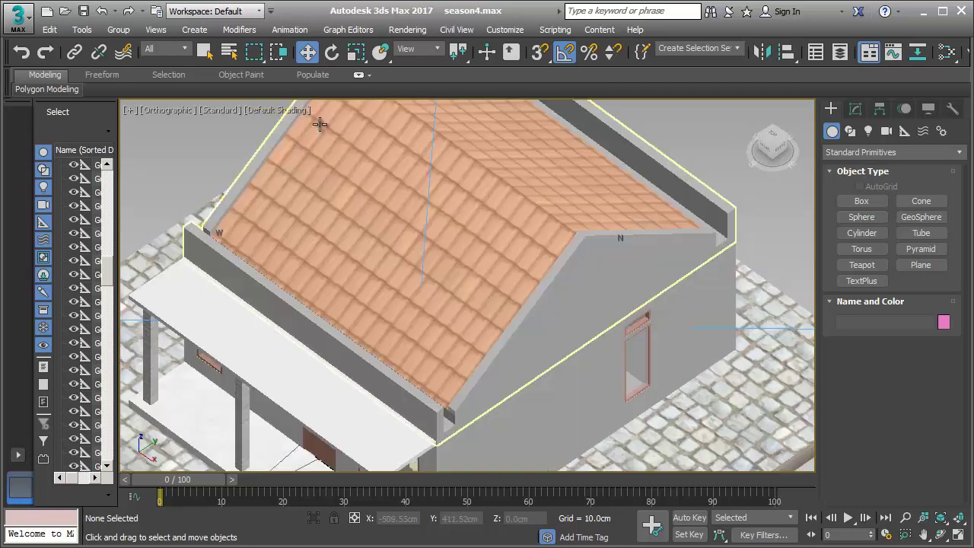
click(581, 251)
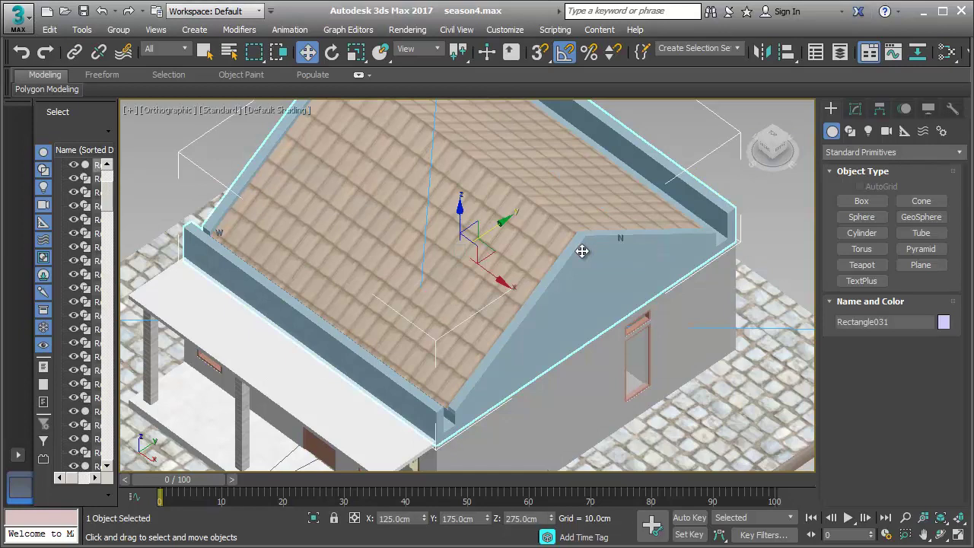
right_click(581, 255)
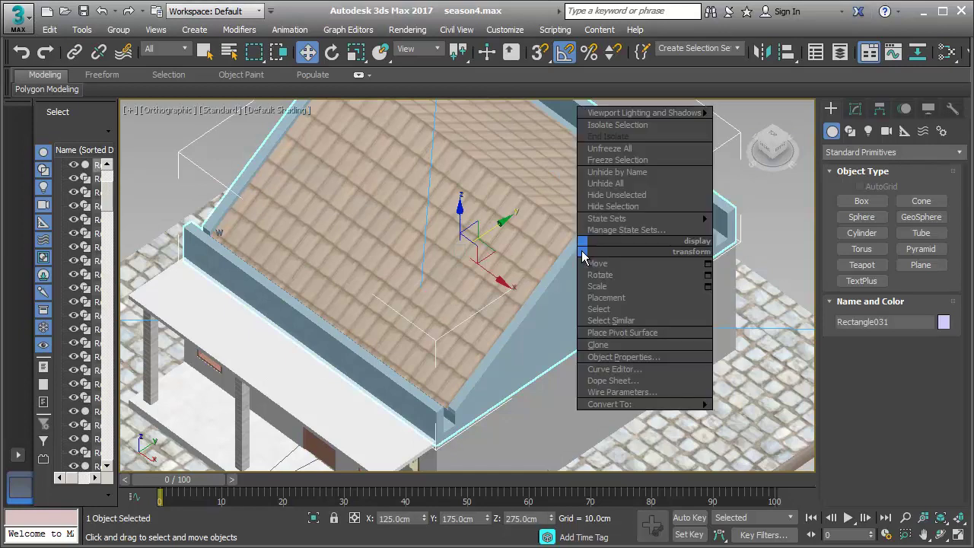
click(612, 206)
mouse_move(483, 290)
middle_down()
mouse_move(477, 274)
mouse_move(477, 301)
mouse_move(366, 318)
mouse_move(137, 325)
mouse_move(372, 327)
middle_up()
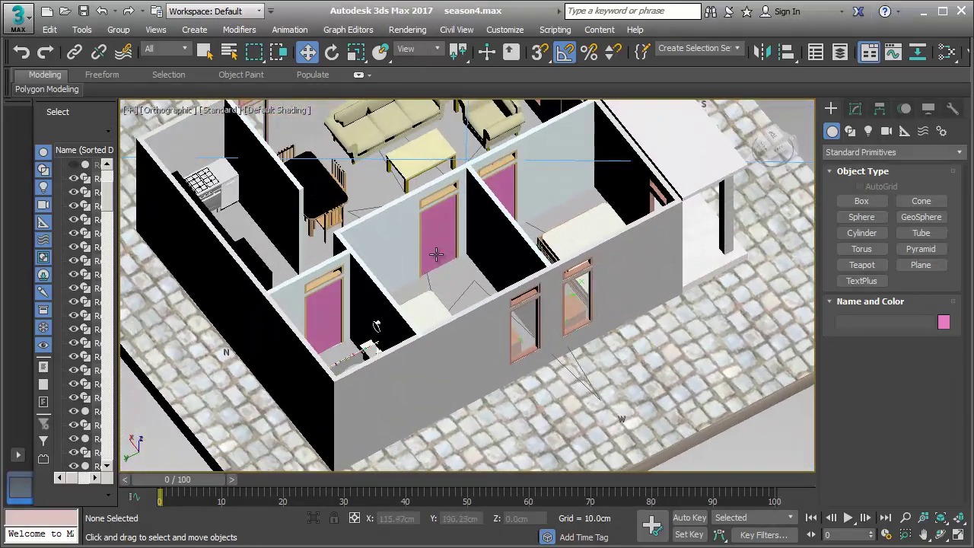
Orbit and zoom to look down on the dining and living area.
scroll(372, 326, down, 3)
scroll(396, 304, up, 3)
scroll(429, 274, up, 3)
mouse_move(428, 274)
alt+middle_down()
mouse_move(396, 289)
mouse_move(370, 235)
mouse_move(400, 451)
alt+middle_up()
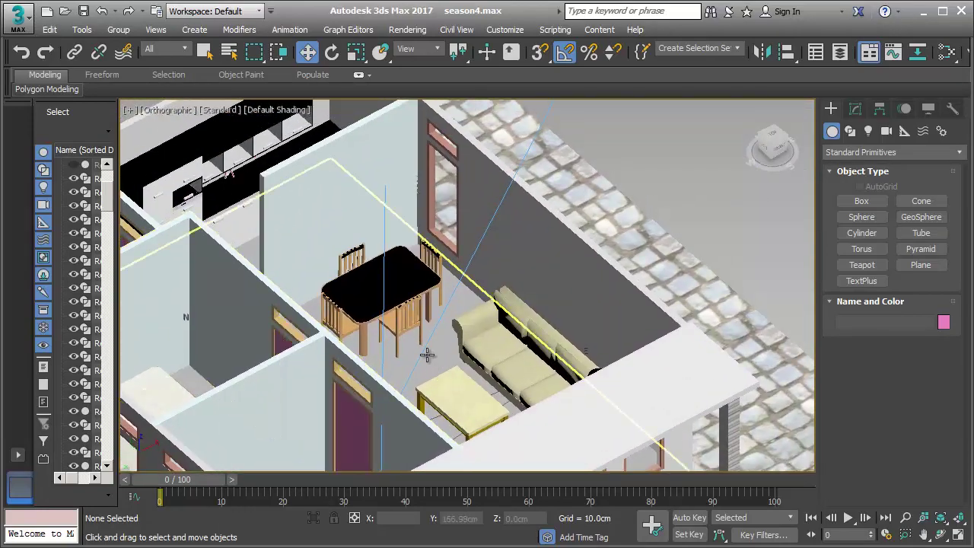
scroll(361, 311, up, 3)
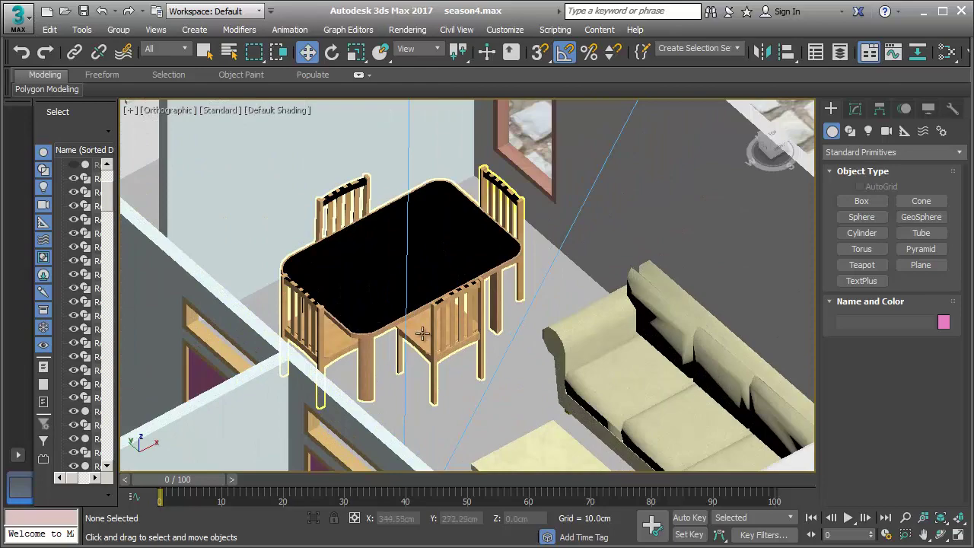
scroll(422, 333, down, 5)
mouse_move(422, 333)
alt+middle_down()
mouse_move(387, 379)
mouse_move(346, 324)
mouse_move(222, 337)
alt+middle_up()
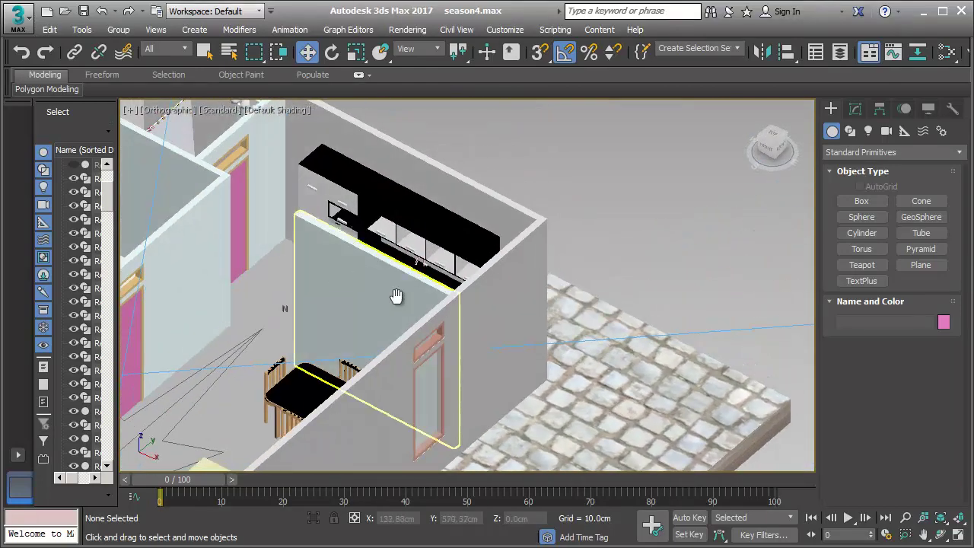
From a top-down view, select the living room floor slab Rectangle029 and show the Material Editor options.
mouse_move(395, 295)
alt+middle_down()
mouse_move(487, 376)
mouse_move(429, 304)
alt+middle_up()
scroll(527, 177, up, 2)
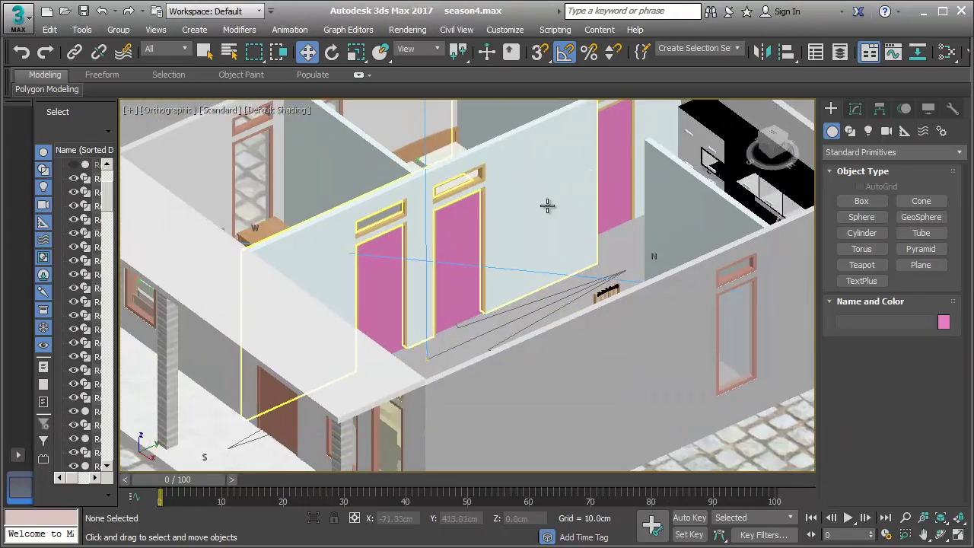
scroll(574, 239, up, 2)
mouse_move(574, 239)
alt+middle_down()
mouse_move(387, 242)
mouse_move(637, 328)
mouse_move(548, 267)
alt+middle_up()
click(450, 237)
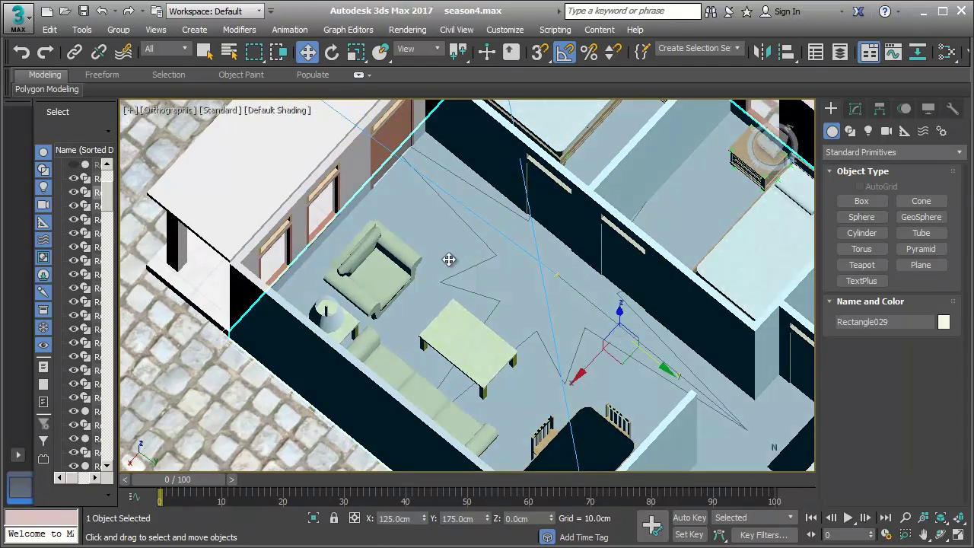
click(416, 30)
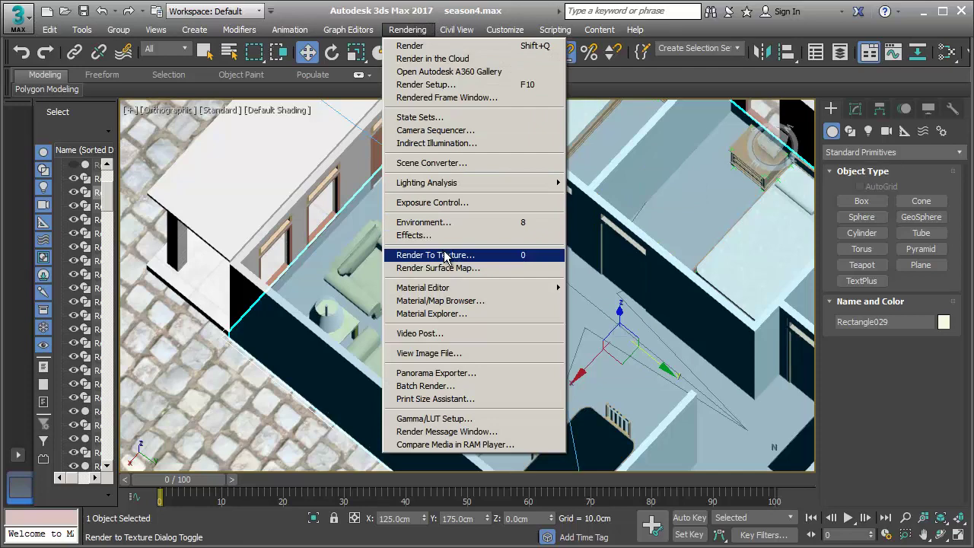
mouse_move(423, 287)
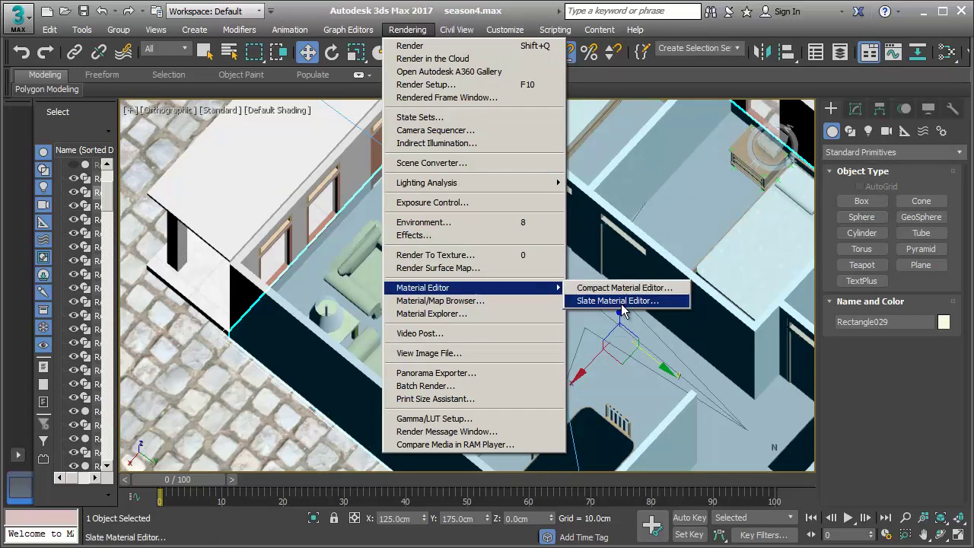
In Slate Material Editor, assign the Floor material to Rectangle029 and show it shaded in the viewport.
click(617, 301)
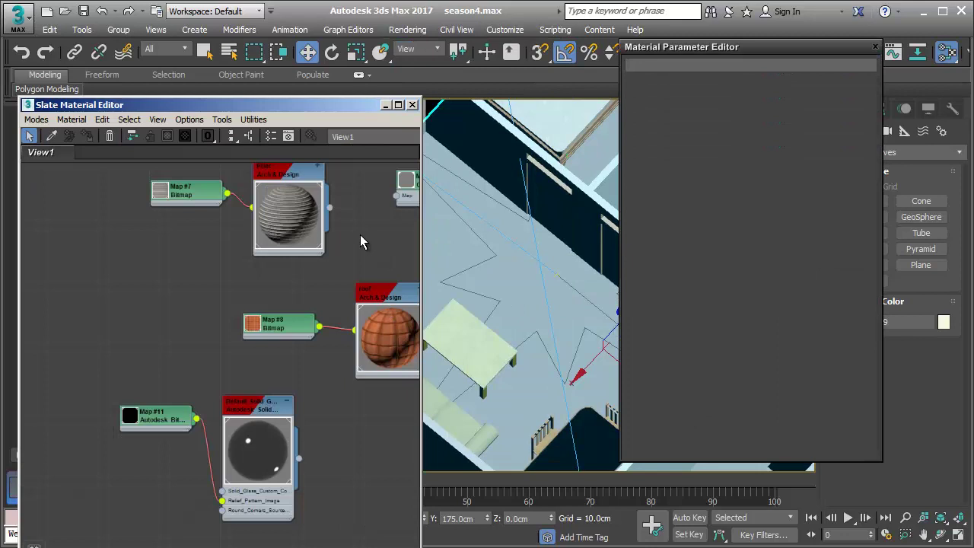
middle_drag(360, 235, 207, 351)
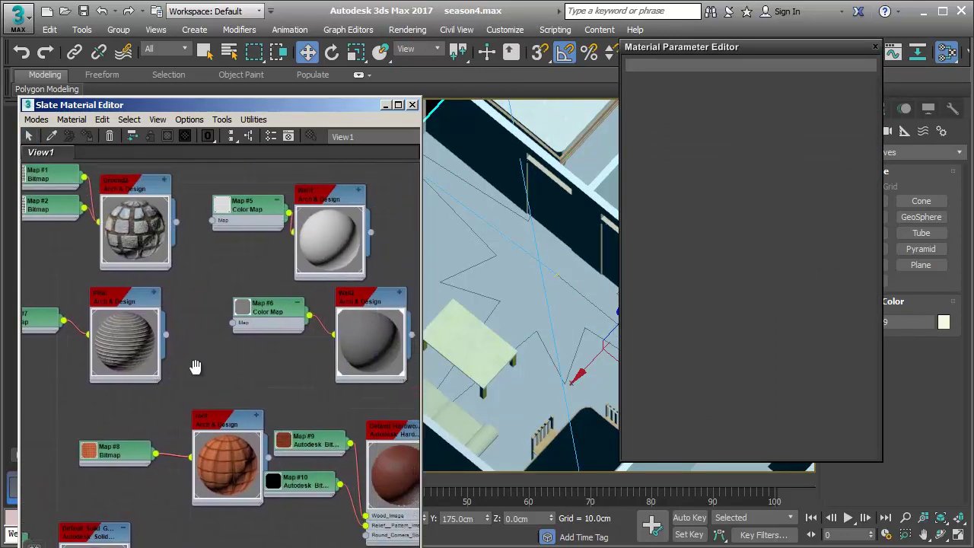
scroll(347, 335, down, 1)
middle_drag(327, 311, 325, 384)
scroll(325, 384, down, 1)
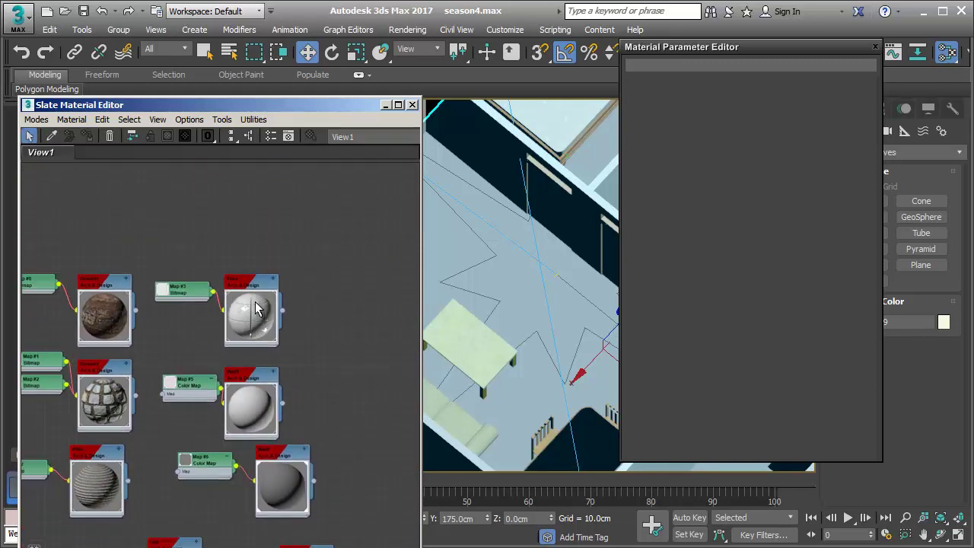
click(251, 287)
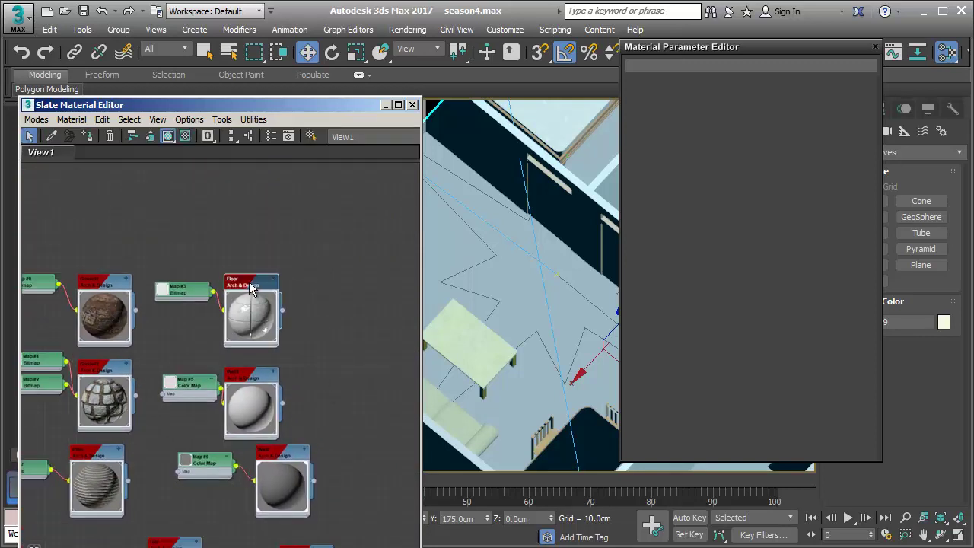
click(89, 136)
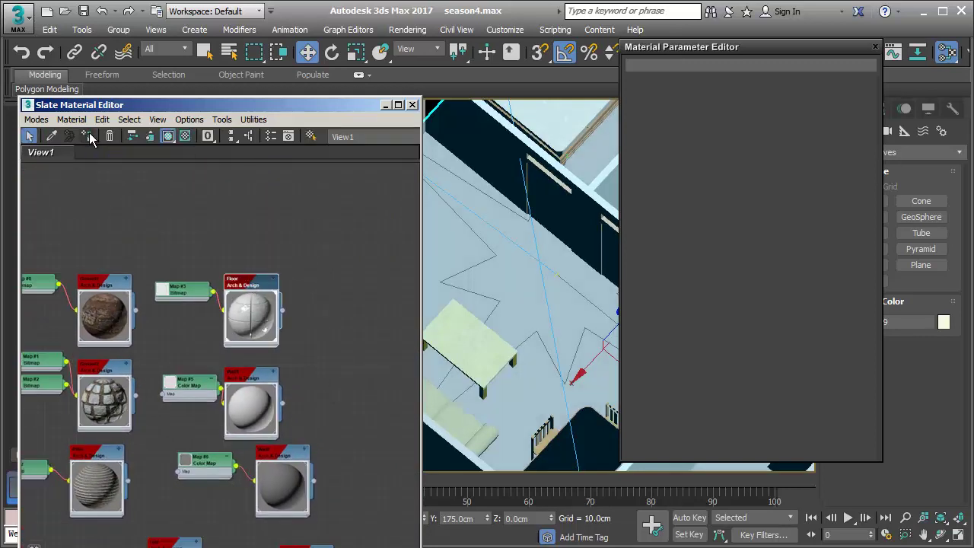
click(171, 137)
click(169, 137)
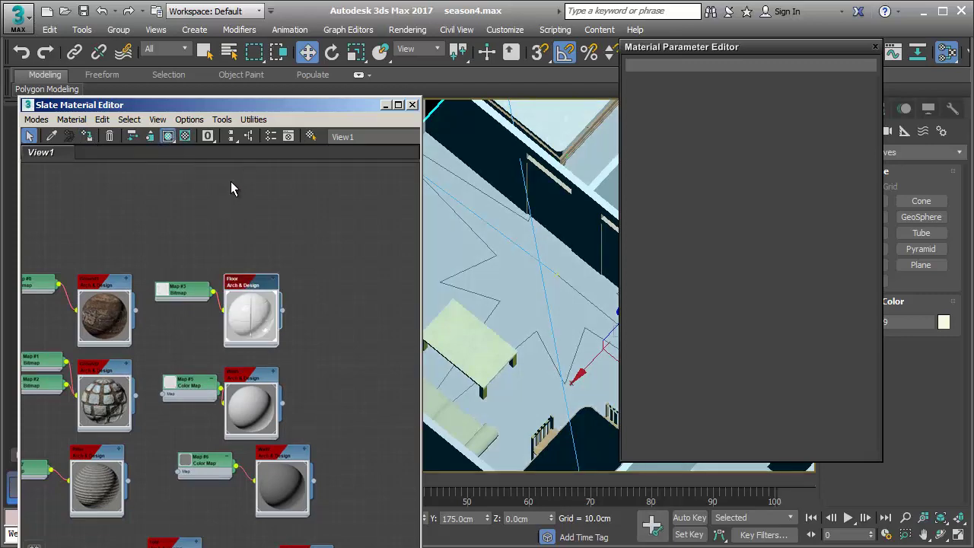
click(413, 105)
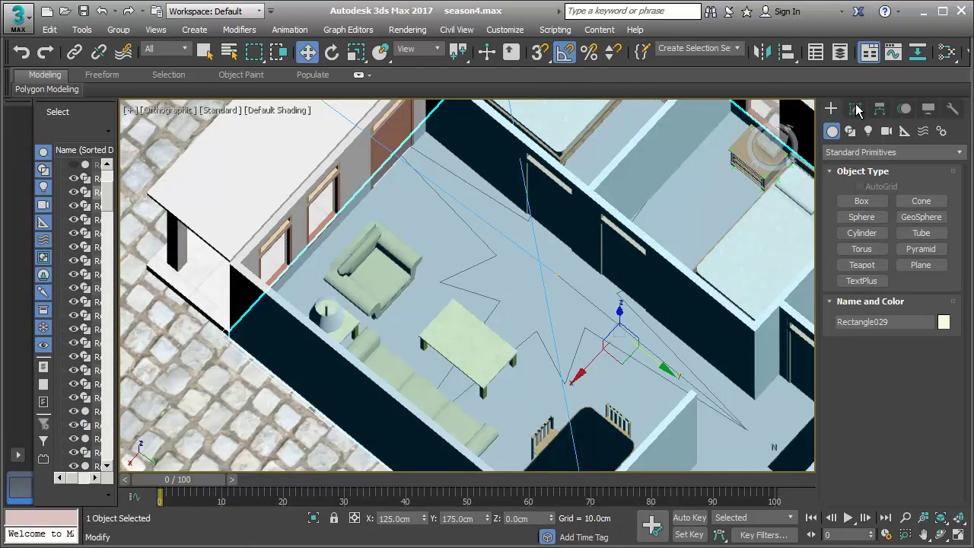
Add a UVW Map modifier to the floor slab Rectangle029.
click(856, 109)
click(866, 155)
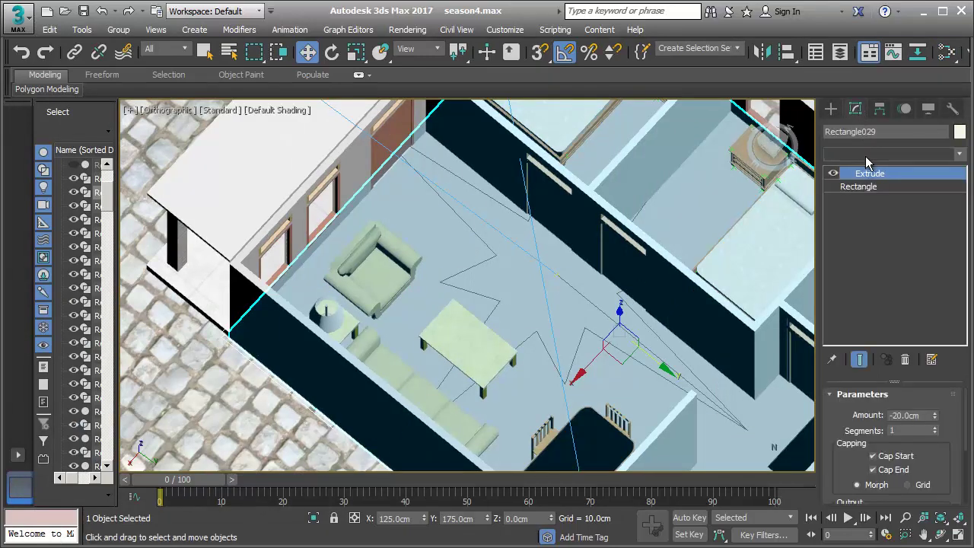
click(866, 156)
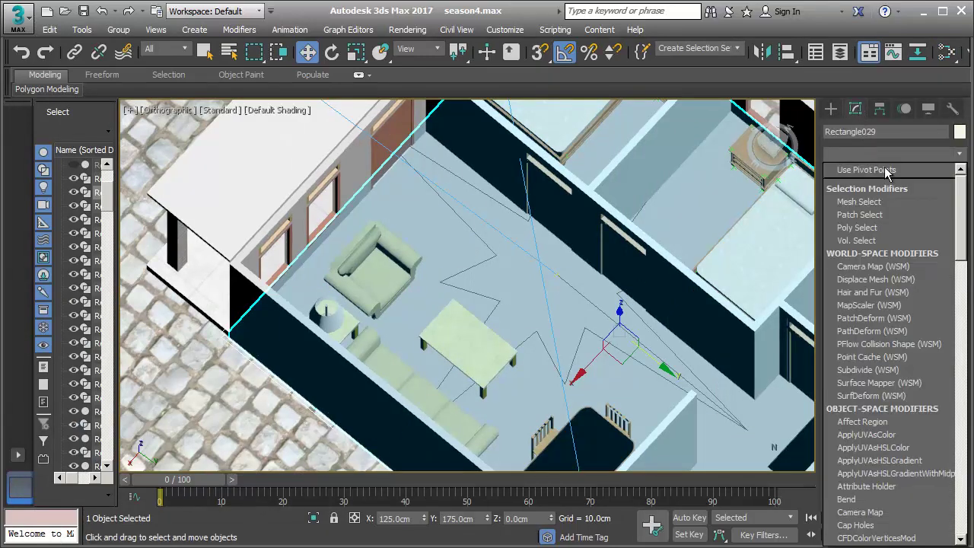
drag(960, 215, 955, 496)
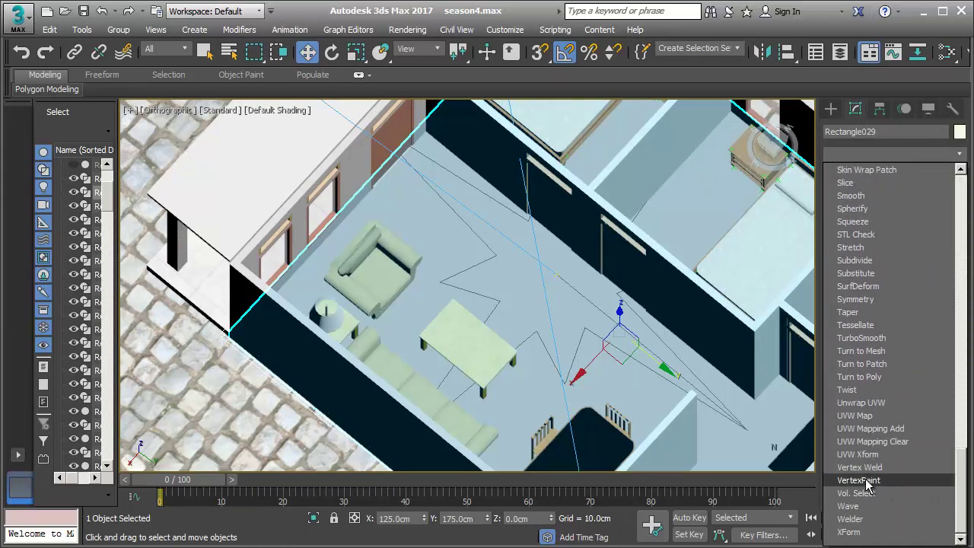
click(856, 415)
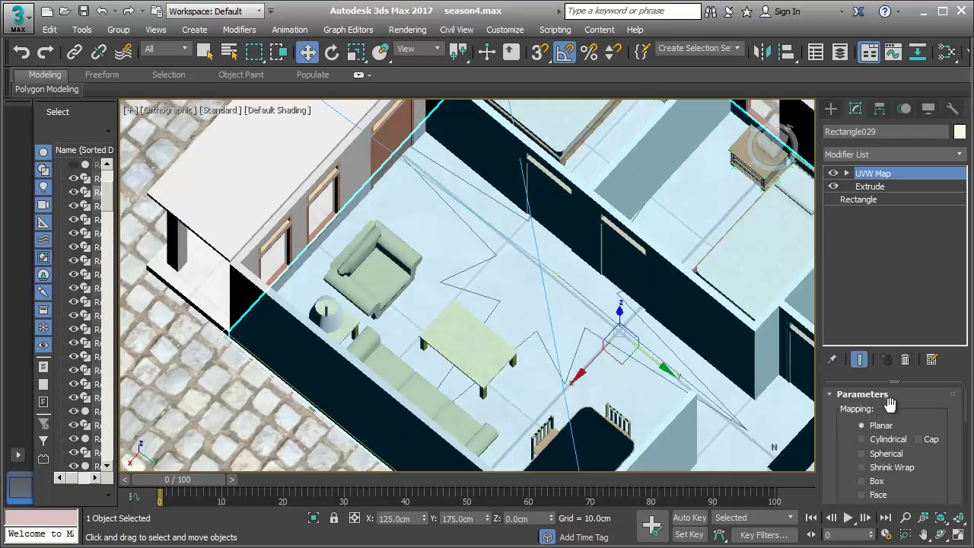
Set the UVW mapping to Box and shrink Width to 28.04cm and Length to 40.05cm.
click(873, 482)
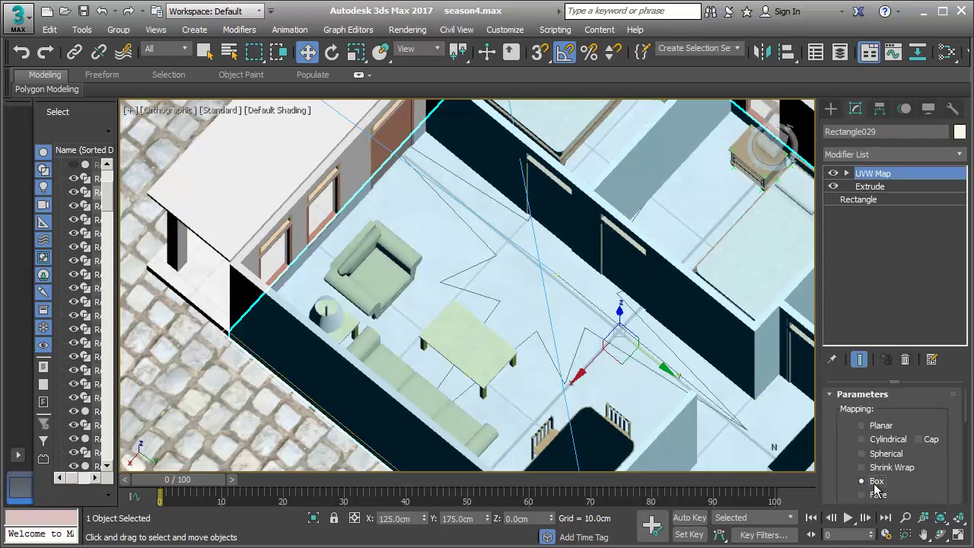
drag(852, 447, 885, 411)
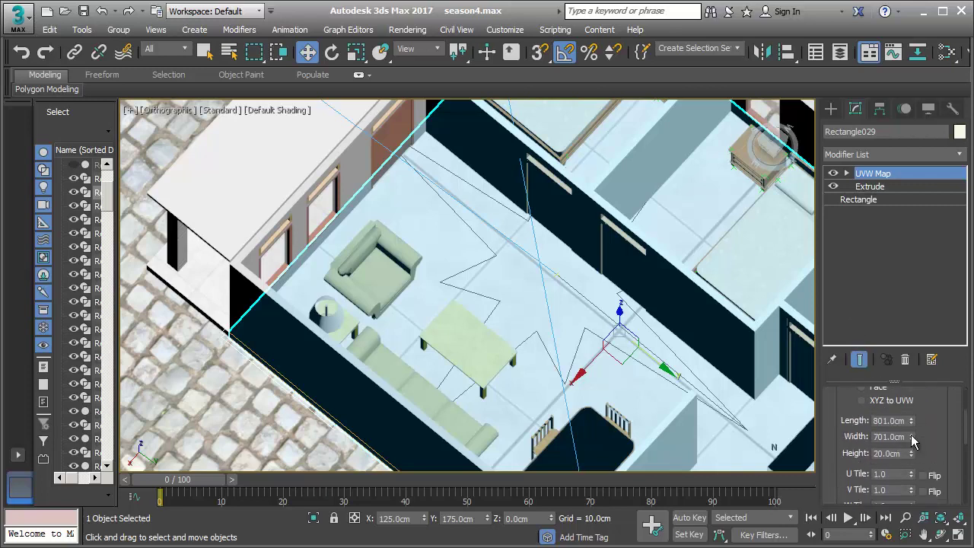
drag(912, 446, 908, 517)
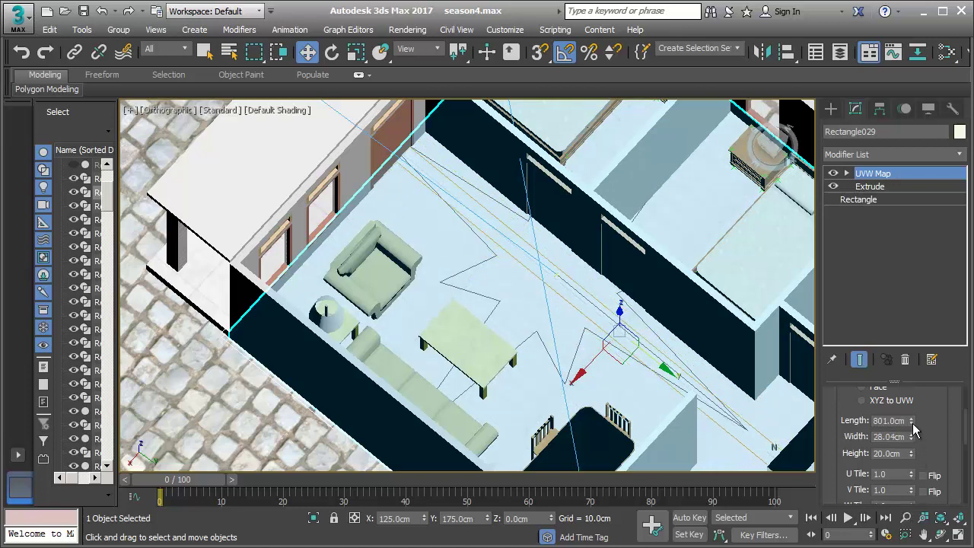
drag(914, 444, 916, 468)
Zoom in on the floor by the armchair and resize the UVW Map to Length 46.06cm, Width 48.23cm.
scroll(586, 334, up, 2)
scroll(509, 216, up, 4)
scroll(624, 396, up, 2)
middle_drag(600, 268, 636, 491)
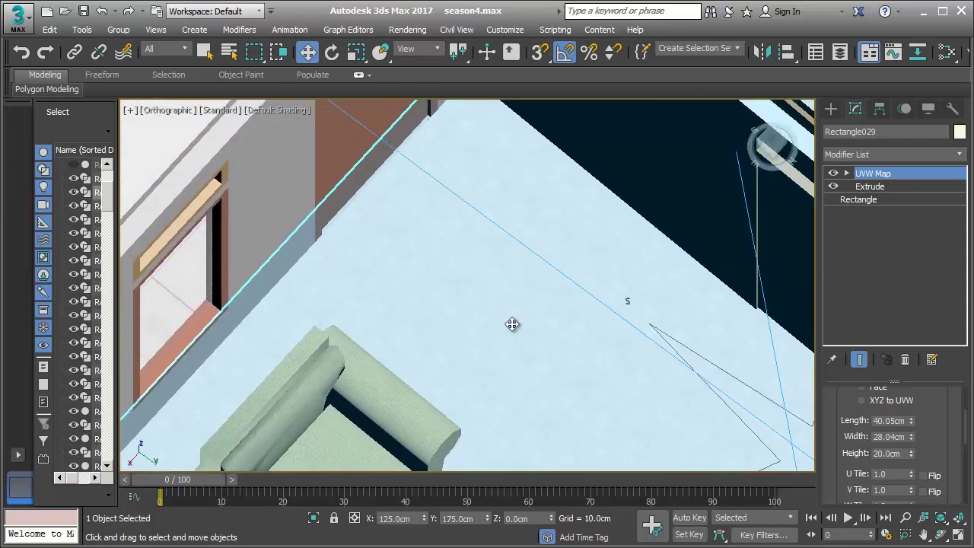
mouse_move(512, 324)
middle_down()
mouse_move(551, 235)
mouse_move(527, 205)
mouse_move(467, 187)
middle_up()
scroll(601, 319, up, 3)
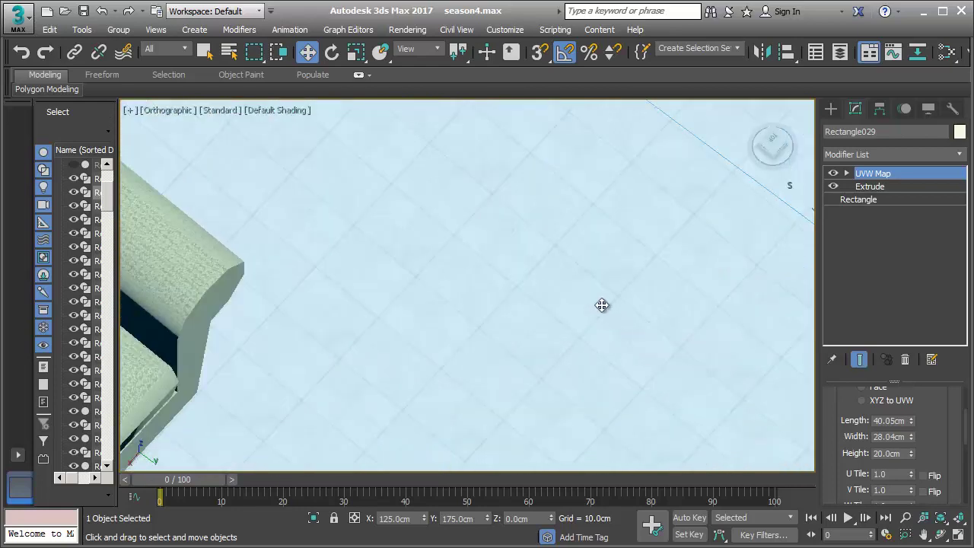
scroll(601, 305, up, 2)
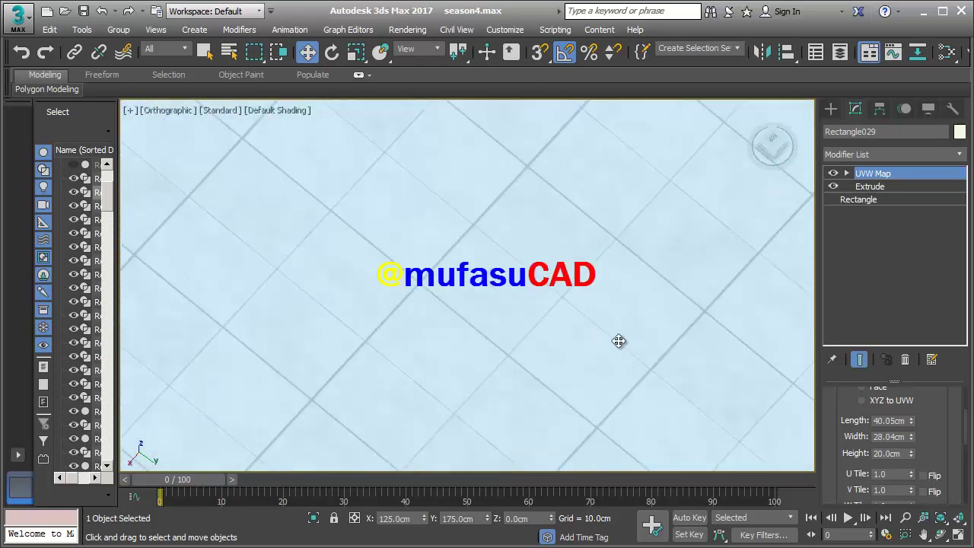
click(911, 424)
drag(911, 429, 914, 412)
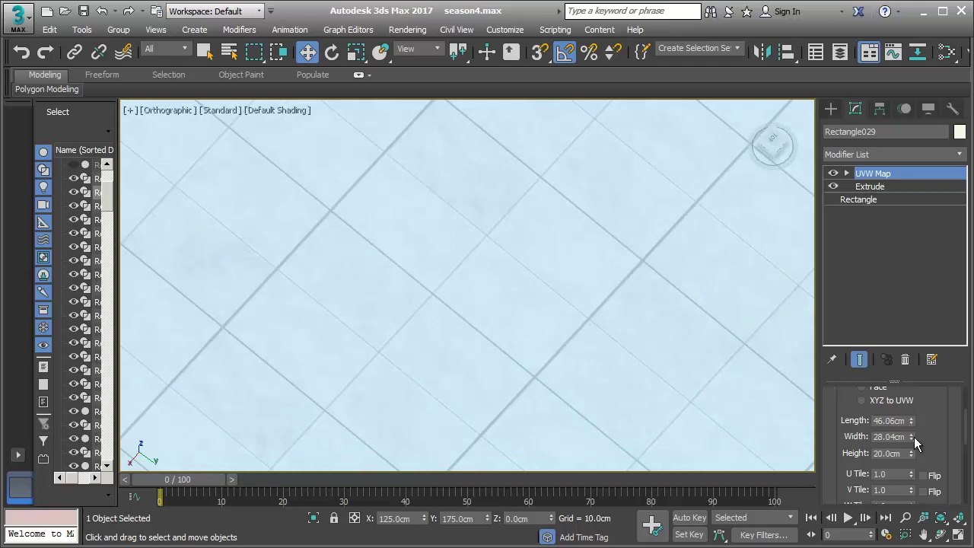
drag(912, 438, 923, 383)
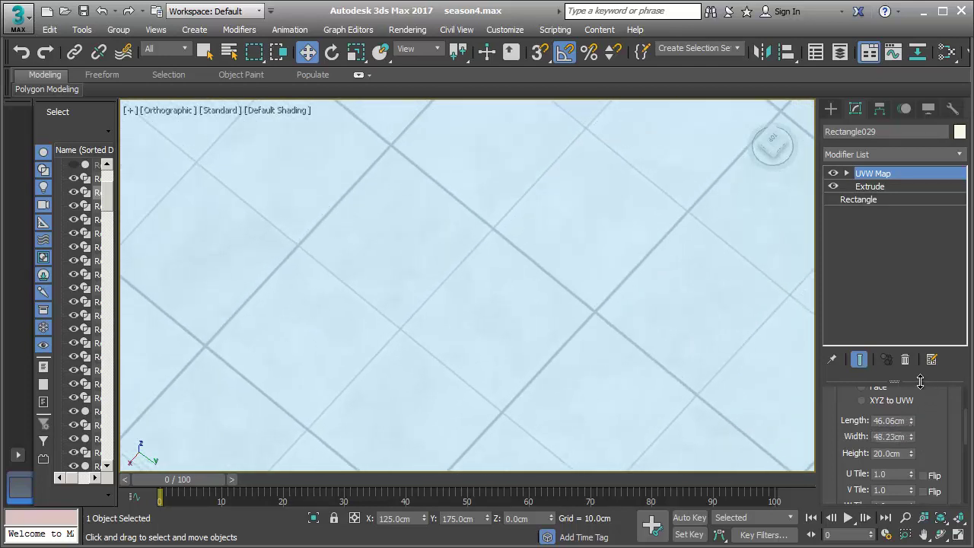
Zoom out and orbit to look down over the whole furnished house.
scroll(611, 273, down, 2)
scroll(637, 245, down, 2)
scroll(634, 272, down, 3)
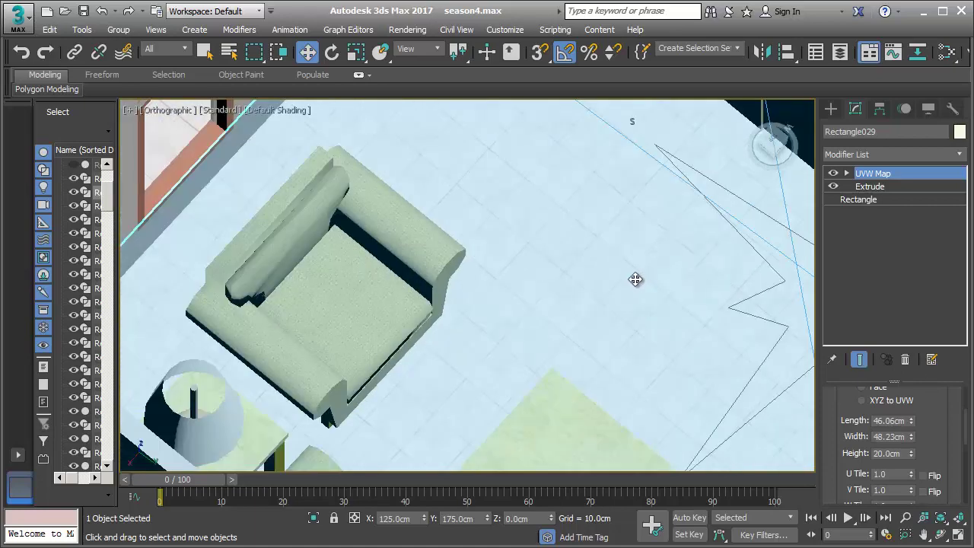
scroll(637, 279, down, 2)
scroll(637, 287, down, 3)
mouse_move(637, 290)
middle_down()
mouse_move(559, 216)
mouse_move(498, 217)
mouse_move(503, 247)
middle_up()
mouse_move(548, 272)
alt+middle_down()
mouse_move(574, 276)
mouse_move(501, 229)
mouse_move(630, 206)
mouse_move(463, 370)
mouse_move(537, 261)
mouse_move(531, 287)
mouse_move(586, 277)
alt+middle_up()
scroll(586, 278, down, 2)
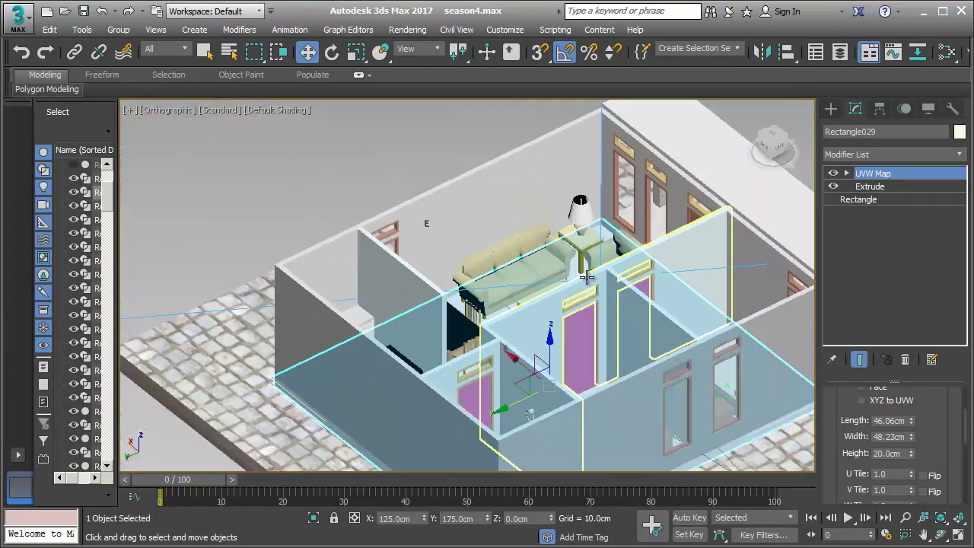
mouse_move(652, 258)
alt+middle_down()
mouse_move(457, 276)
mouse_move(440, 307)
mouse_move(593, 268)
mouse_move(674, 269)
mouse_move(538, 263)
alt+middle_up()
scroll(674, 268, down, 3)
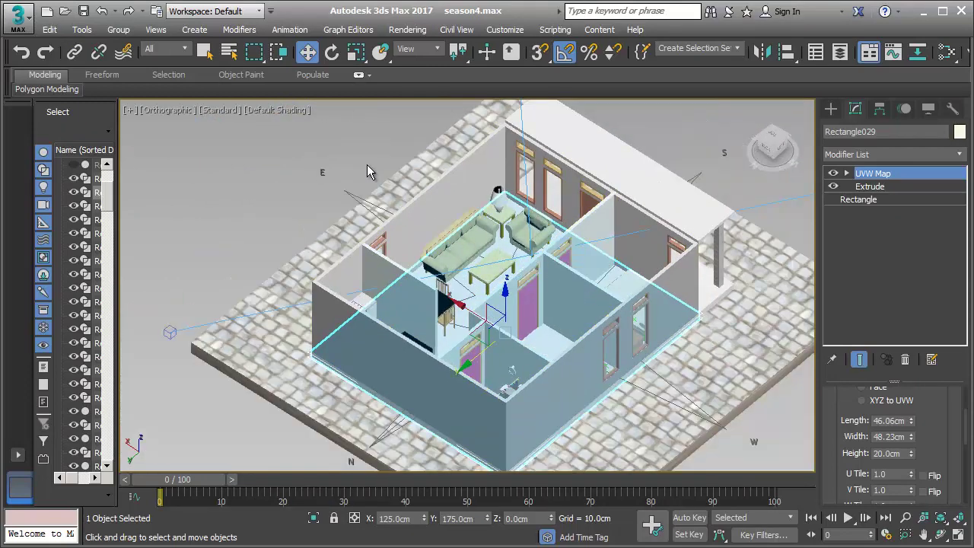
click(23, 24)
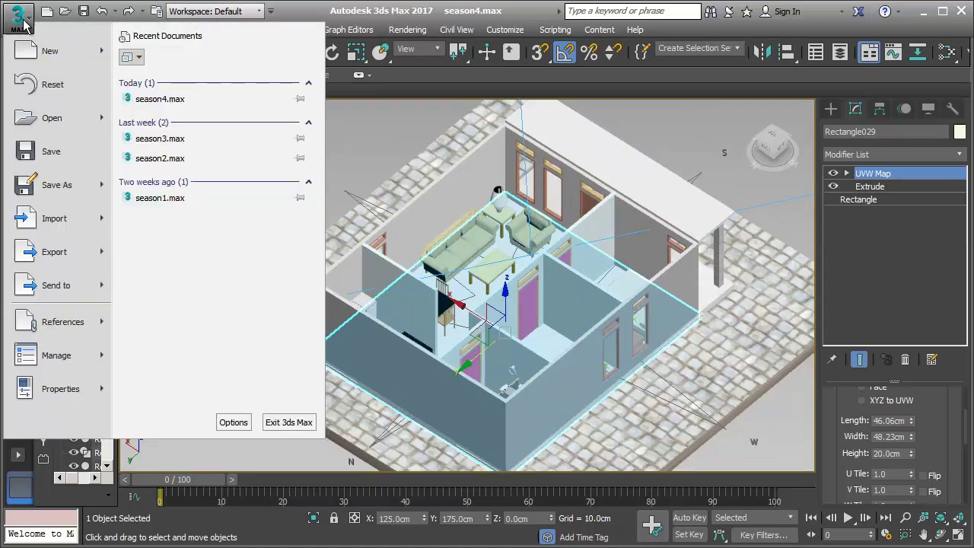
Save As season5.max into the 3dsmax folder on the local disk.
click(53, 185)
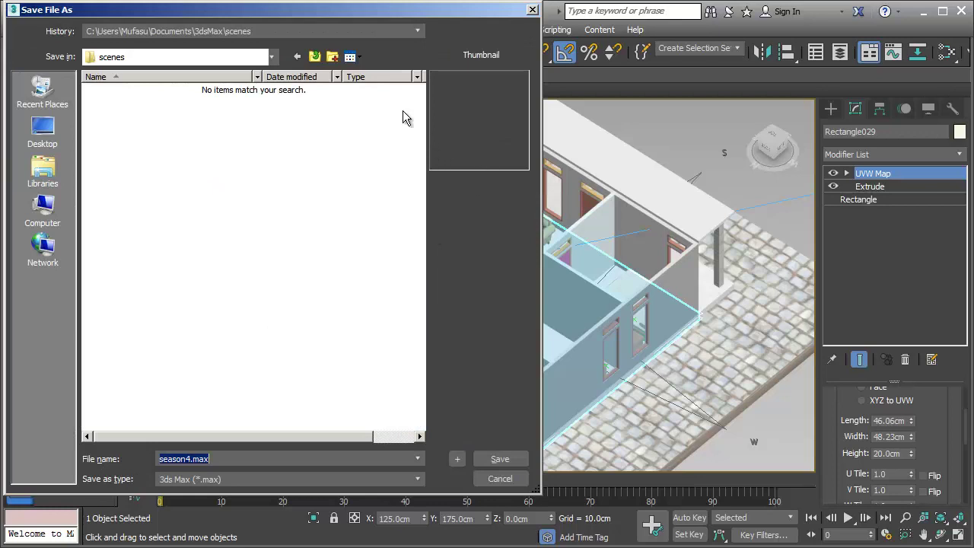
click(259, 59)
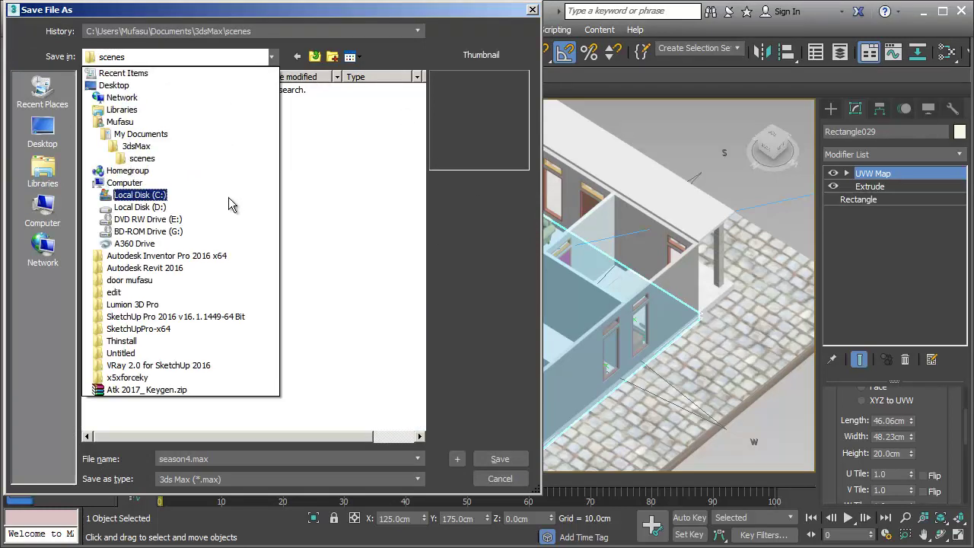
click(226, 209)
double_click(112, 90)
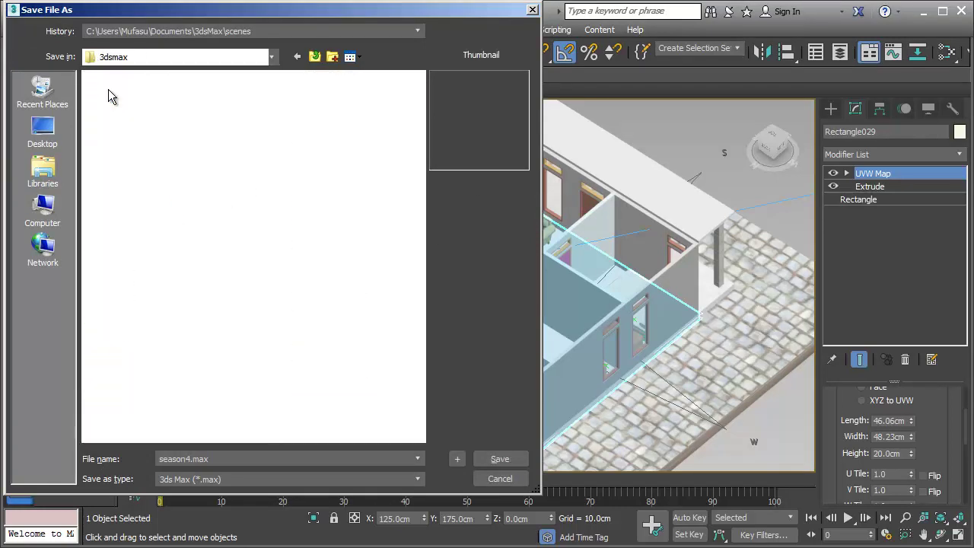
double_click(188, 458)
text(5)
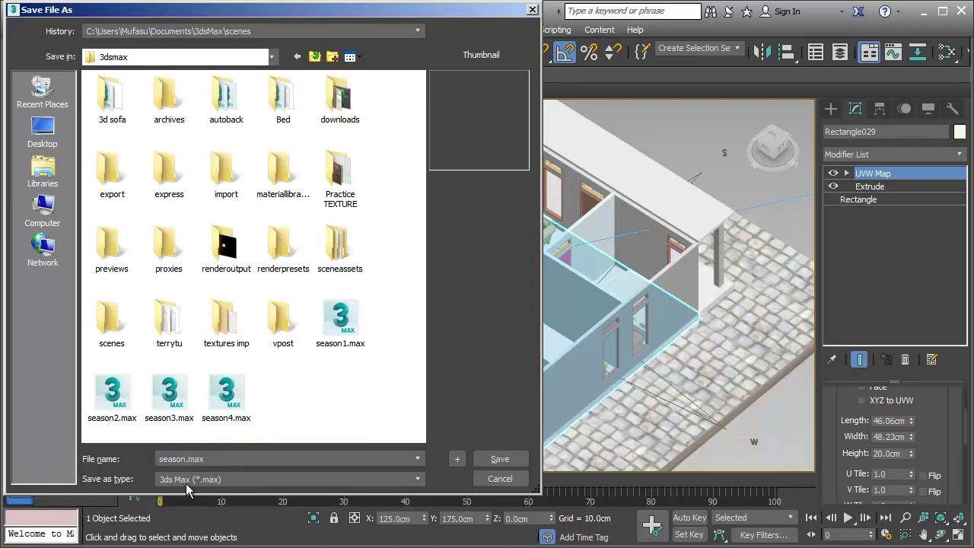
click(500, 460)
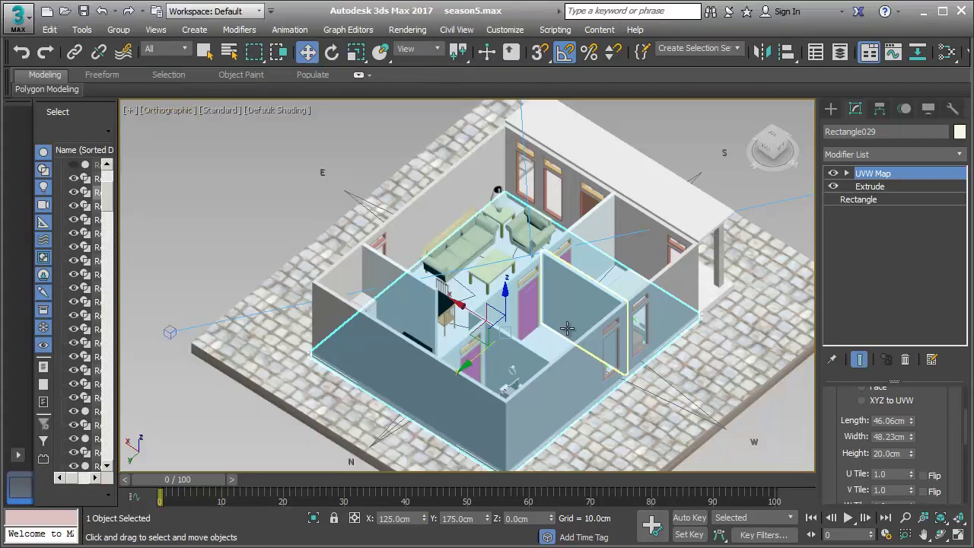